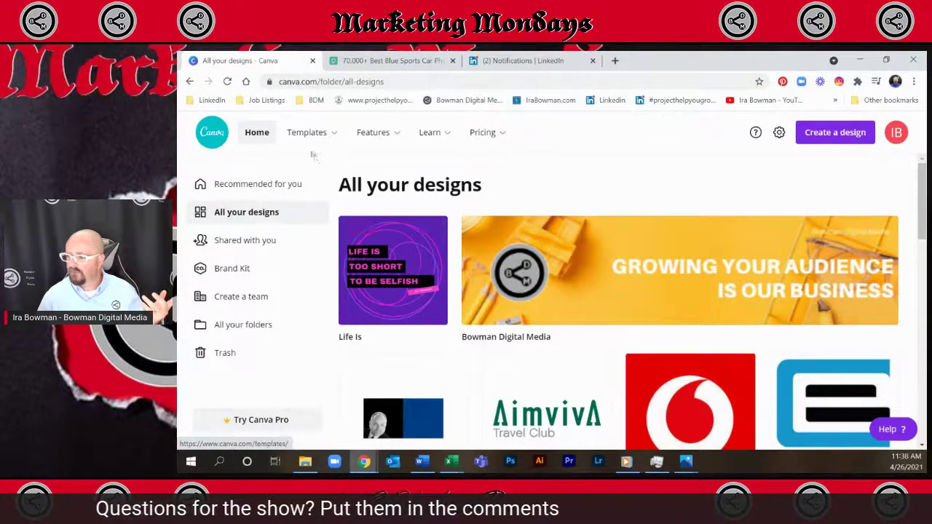
# Step: Open the LinkedIn Banners template gallery and browse through the available banner designs
pyautogui.moveTo(314, 140)
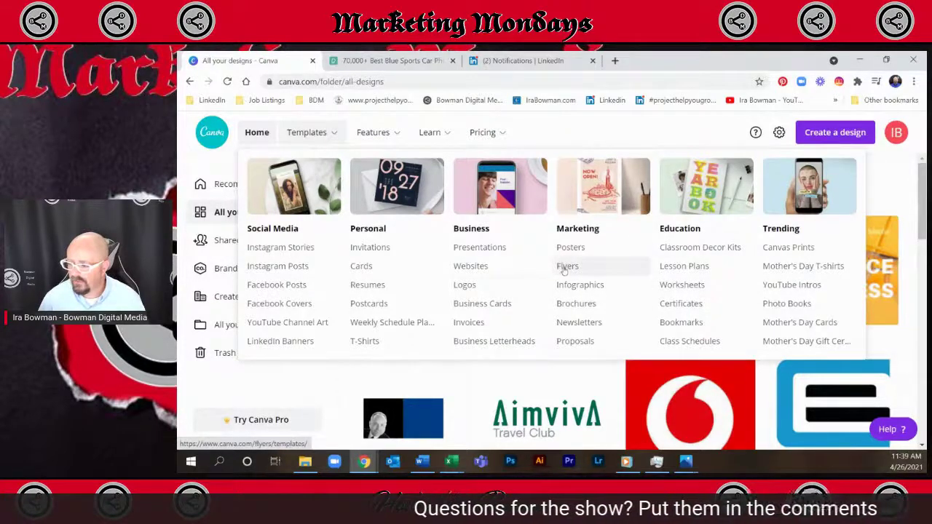
pyautogui.click(281, 342)
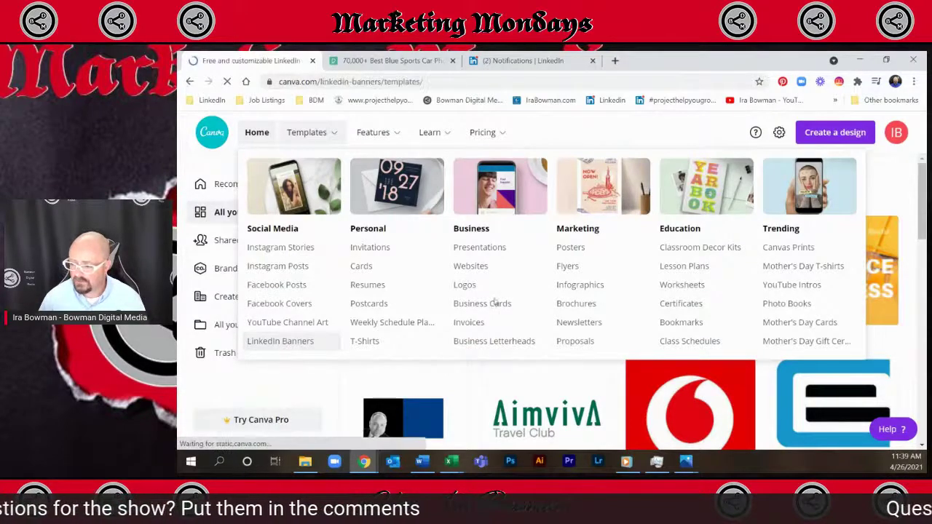
pyautogui.scroll(-5, 551, 292)
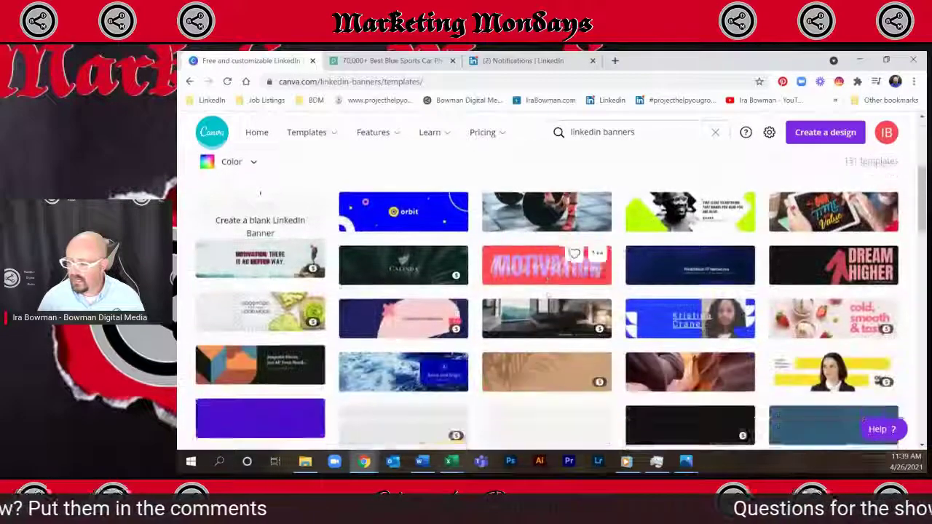
pyautogui.scroll(-3, 547, 293)
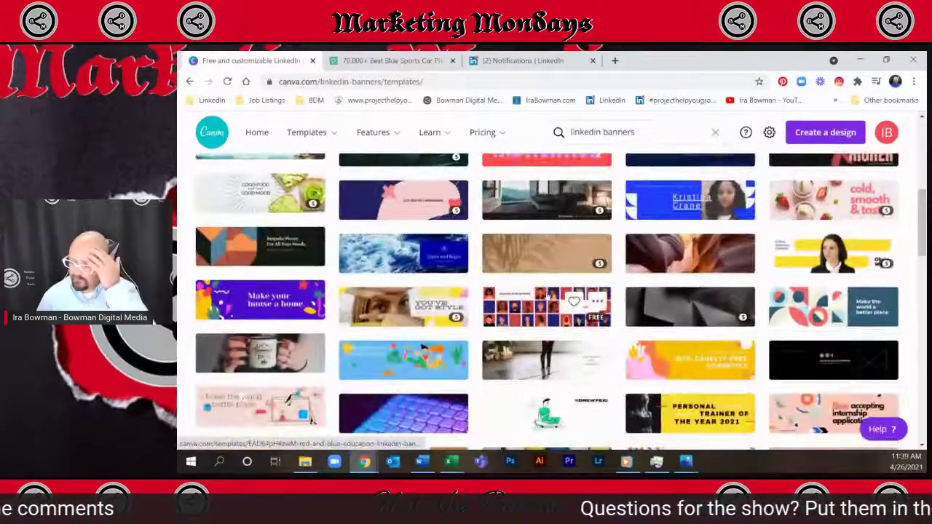
pyautogui.scroll(-5, 547, 296)
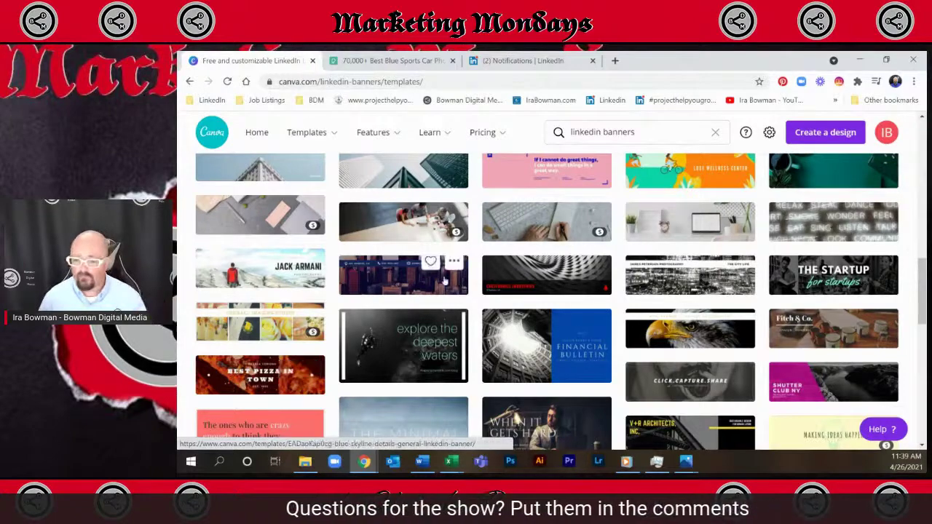
pyautogui.scroll(-1, 450, 308)
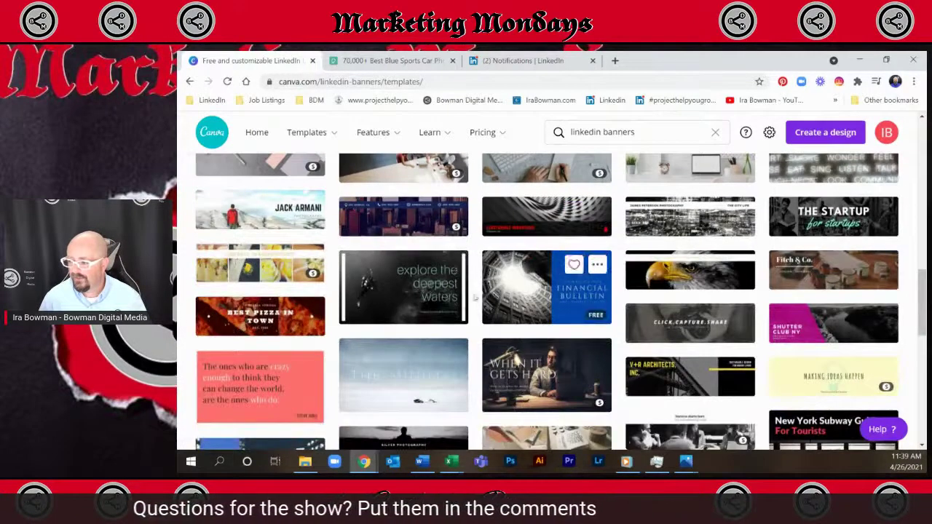
pyautogui.scroll(-2, 450, 308)
pyautogui.scroll(-1, 452, 302)
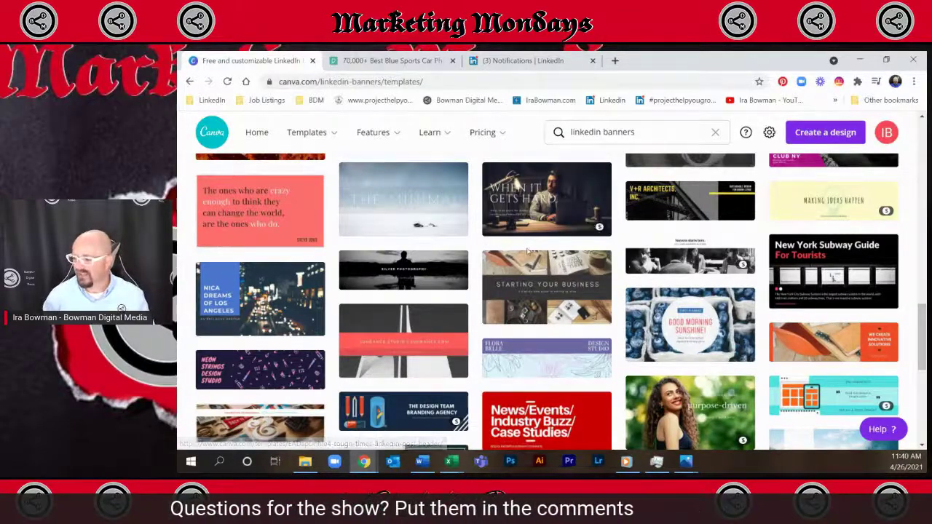
pyautogui.scroll(-3, 528, 253)
pyautogui.scroll(-5, 522, 261)
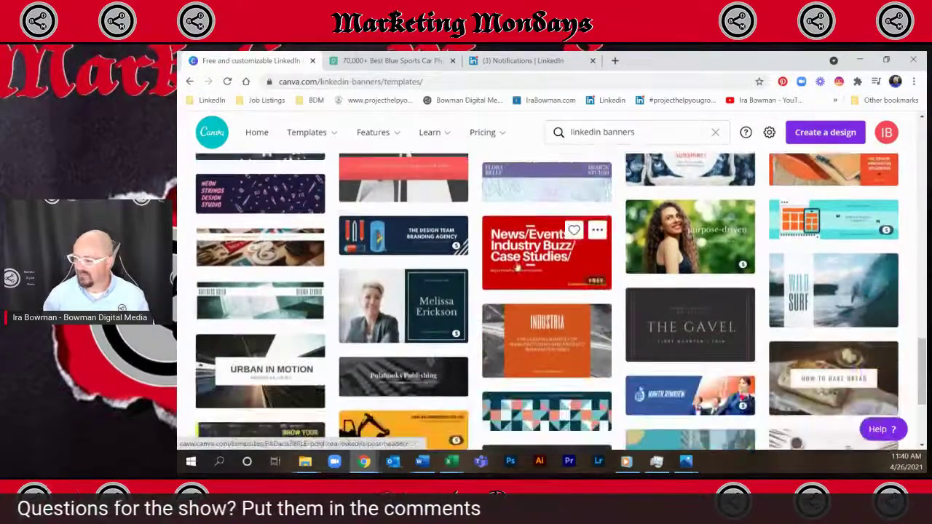
pyautogui.scroll(-2, 518, 265)
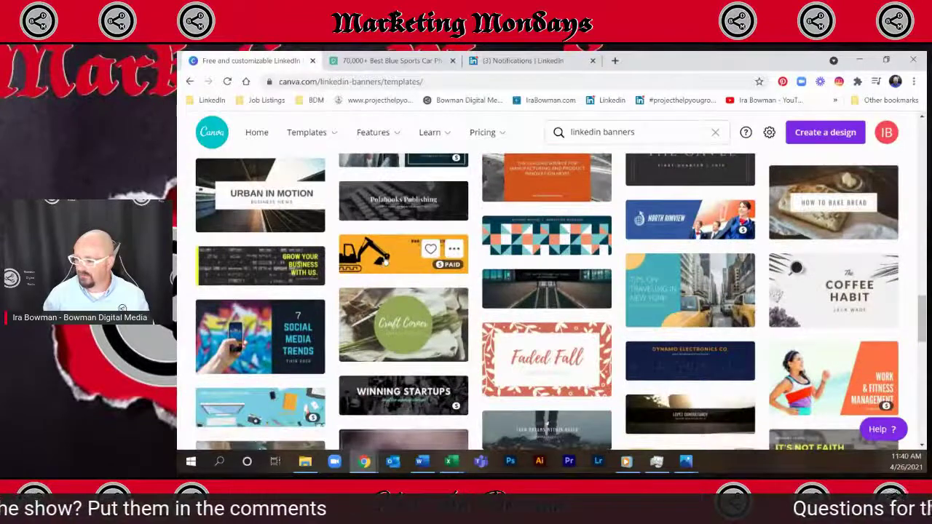
# Step: Start a new design from the Blue and Orange Office Supplies General LinkedIn Banner template
pyautogui.scroll(3, 568, 277)
pyautogui.scroll(4, 404, 299)
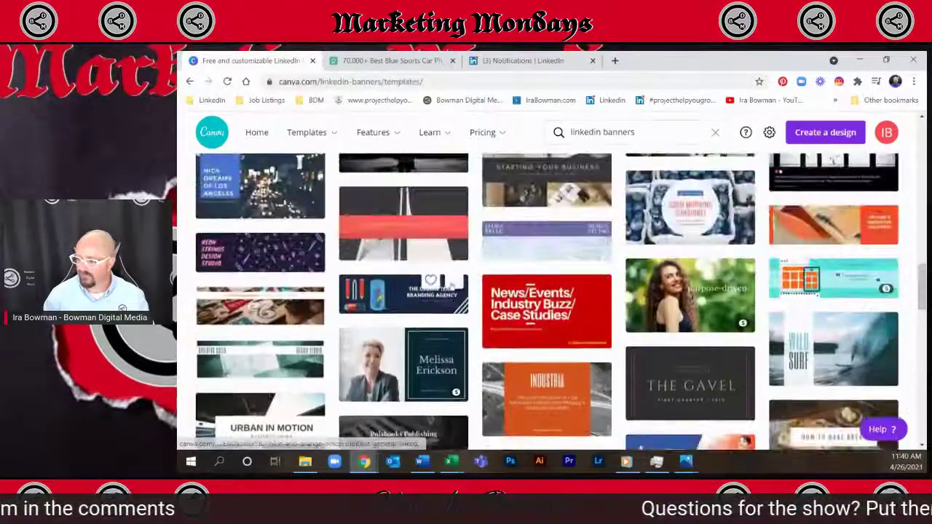
pyautogui.click(404, 298)
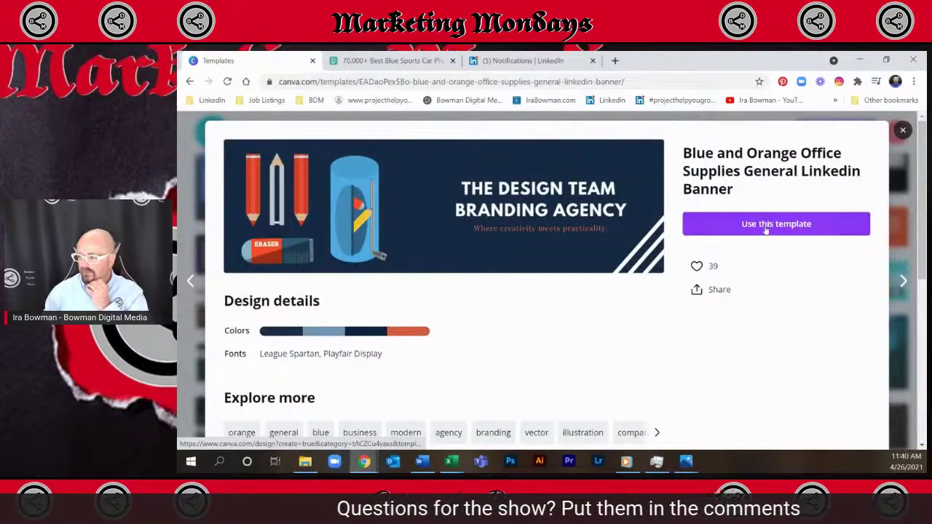
pyautogui.click(764, 225)
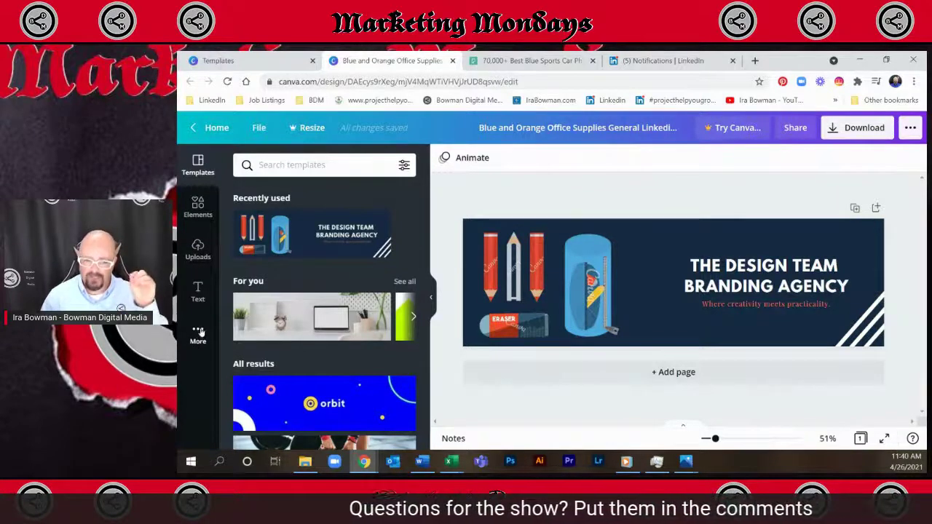
# Step: Add the uploaded round BDM logo to the banner, shrunk and placed between the pencil case and the headline
pyautogui.click(198, 250)
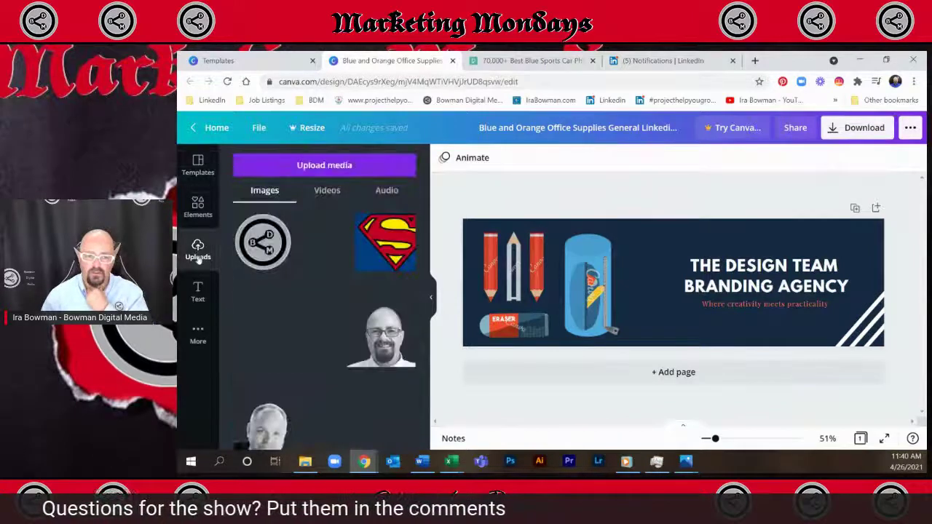
pyautogui.click(264, 243)
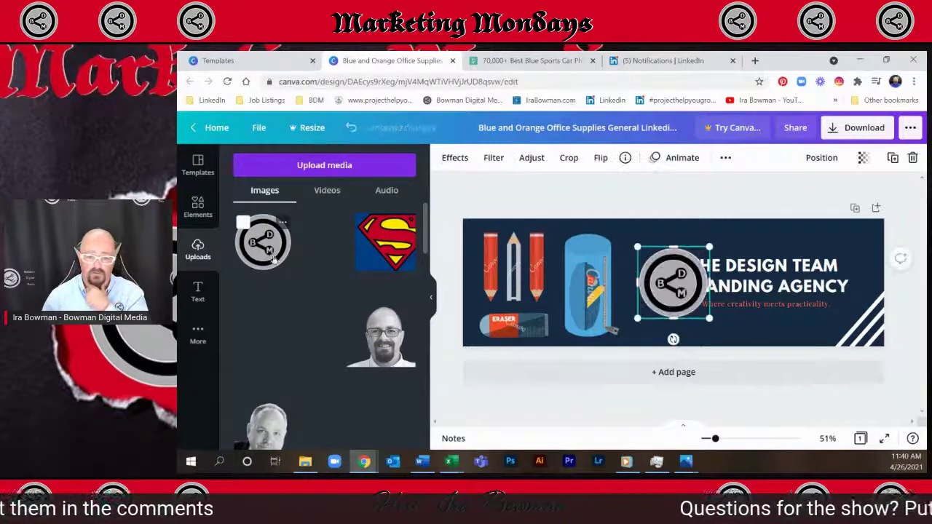
pyautogui.moveTo(673, 284)
pyautogui.mouseDown()
pyautogui.moveTo(604, 286)
pyautogui.moveTo(505, 266)
pyautogui.moveTo(513, 302)
pyautogui.moveTo(592, 300)
pyautogui.moveTo(551, 283)
pyautogui.moveTo(515, 287)
pyautogui.mouseUp()
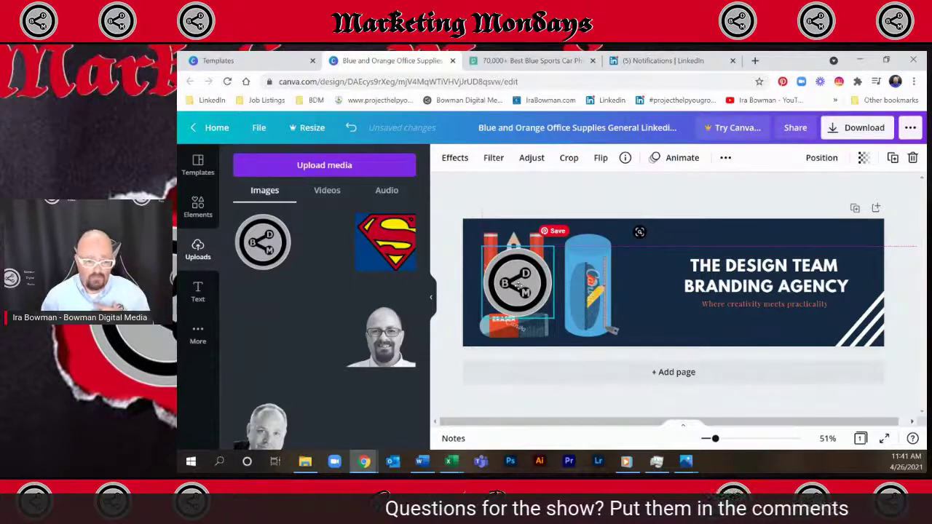
pyautogui.moveTo(517, 284); pyautogui.dragTo(525, 282)
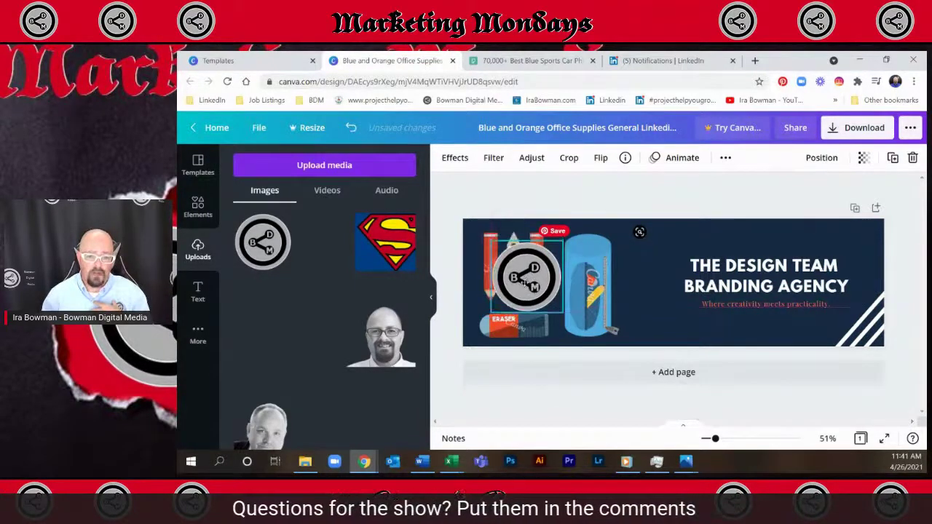
pyautogui.moveTo(525, 281); pyautogui.dragTo(654, 292)
pyautogui.moveTo(693, 254)
pyautogui.mouseDown()
pyautogui.moveTo(661, 286)
pyautogui.moveTo(645, 252)
pyautogui.mouseUp()
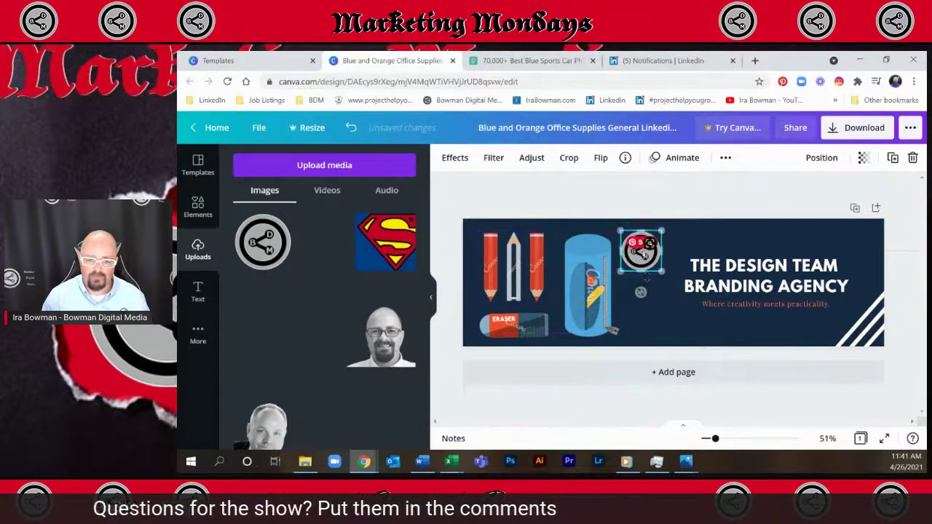
# Step: Examine the legibility of the headline and the tagline "Where creativity meets practicality." at up to 300% zoom
pyautogui.click(737, 286)
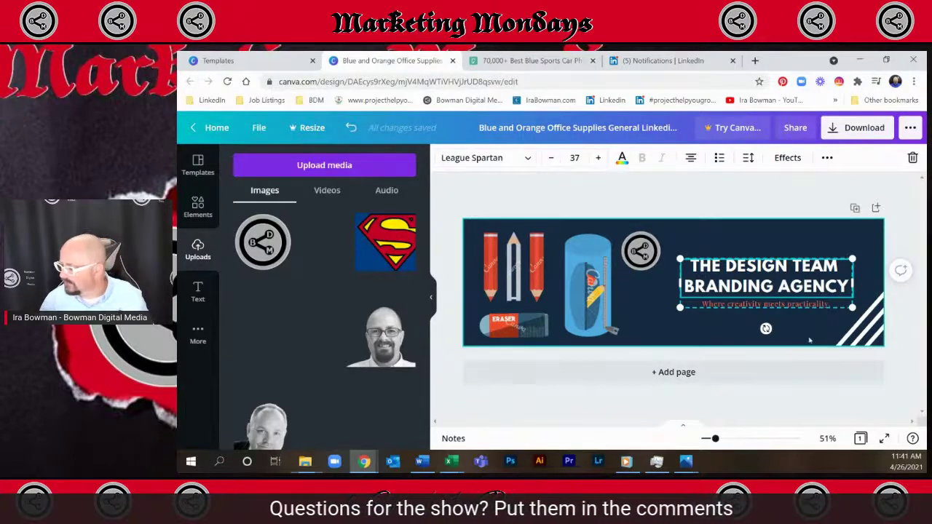
pyautogui.click(776, 307)
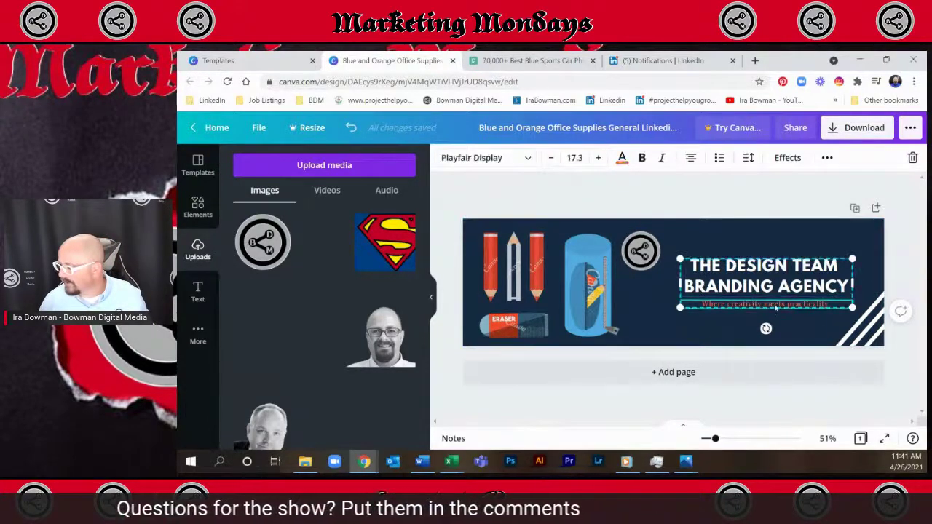
pyautogui.hotkey('ctrl', '+')
pyautogui.hotkey('ctrl', '+')
pyautogui.hotkey('ctrl', '+')
pyautogui.hotkey('ctrl', '+')
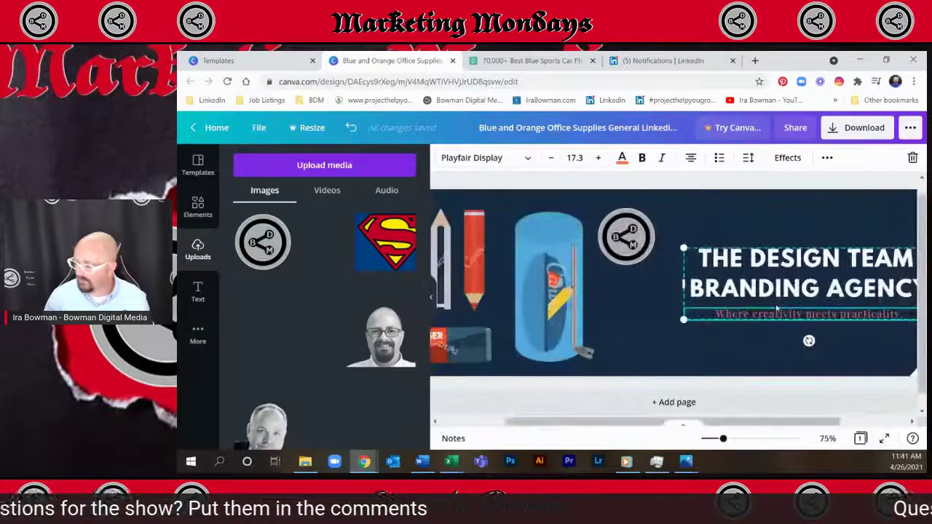
pyautogui.hotkey('ctrl', '+')
pyautogui.hotkey('ctrl', '+')
pyautogui.hotkey('ctrl', '+')
pyautogui.hotkey('ctrl', '+')
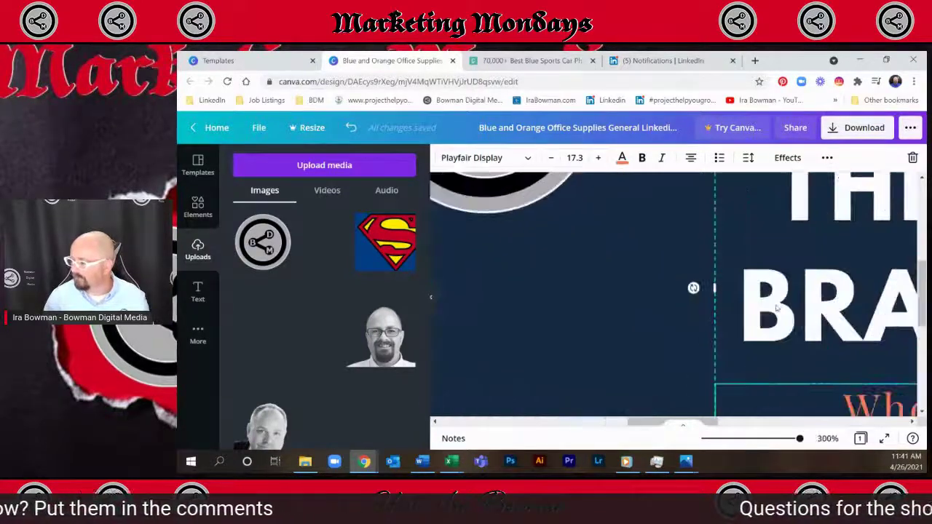
pyautogui.moveTo(665, 423); pyautogui.dragTo(724, 422)
pyautogui.scroll(-5, 659, 277)
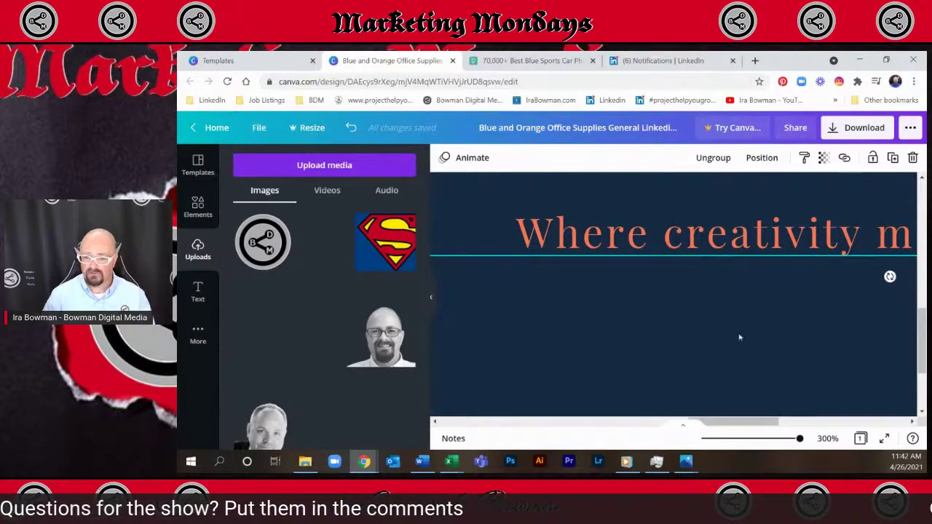
pyautogui.scroll(3, 873, 314)
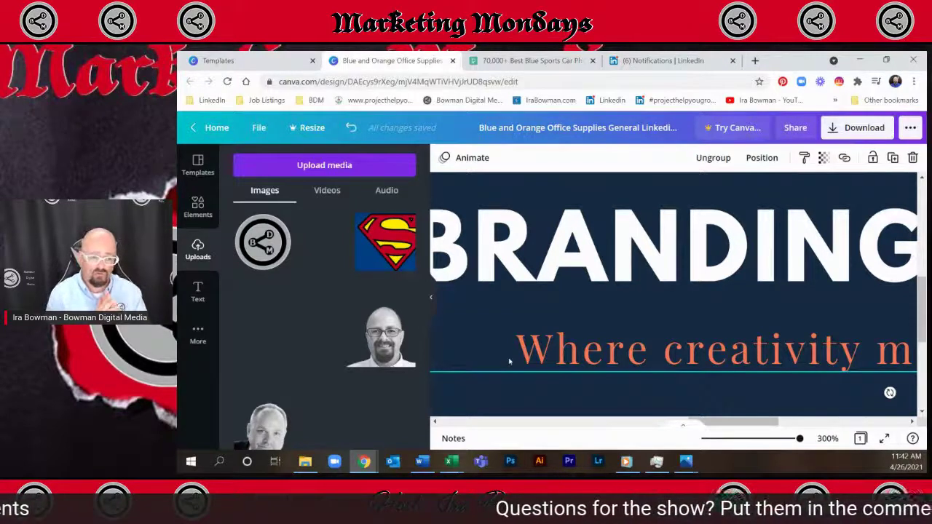
pyautogui.click(433, 300)
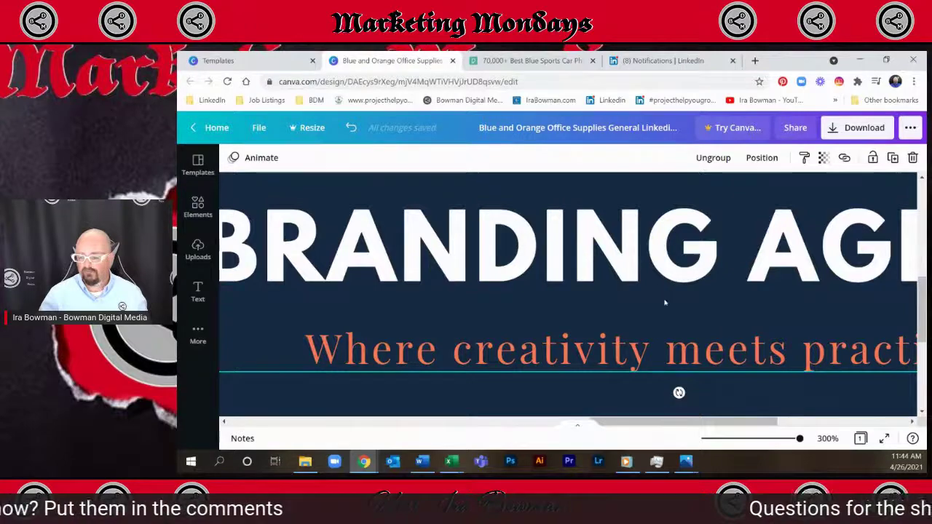
pyautogui.scroll(-6, 659, 300)
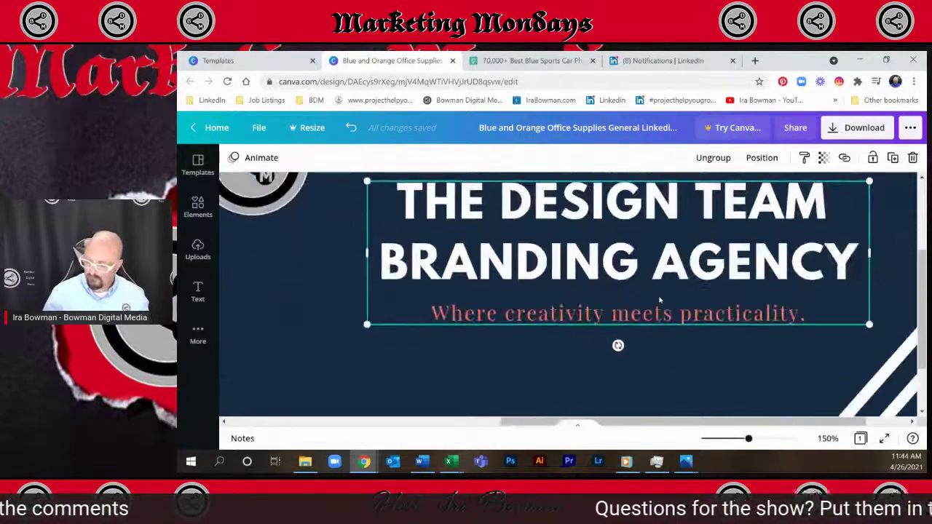
pyautogui.scroll(-1, 660, 299)
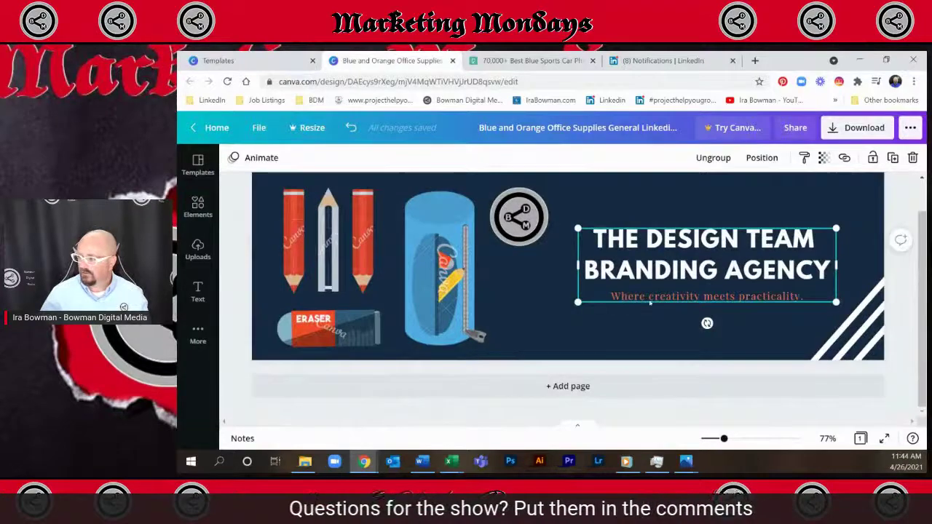
# Step: Spread the white diagonal stripes in the banner's lower-right corner farther apart
pyautogui.click(527, 226)
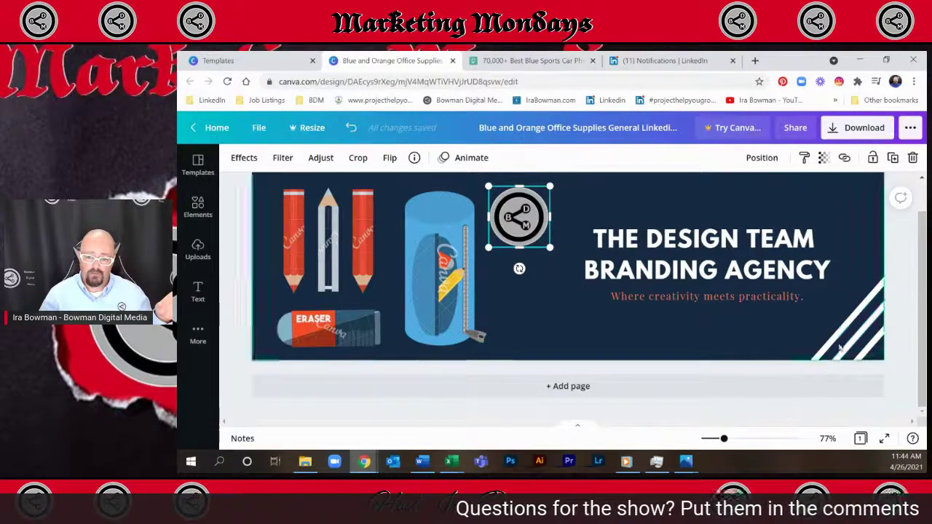
pyautogui.moveTo(845, 356); pyautogui.dragTo(848, 336)
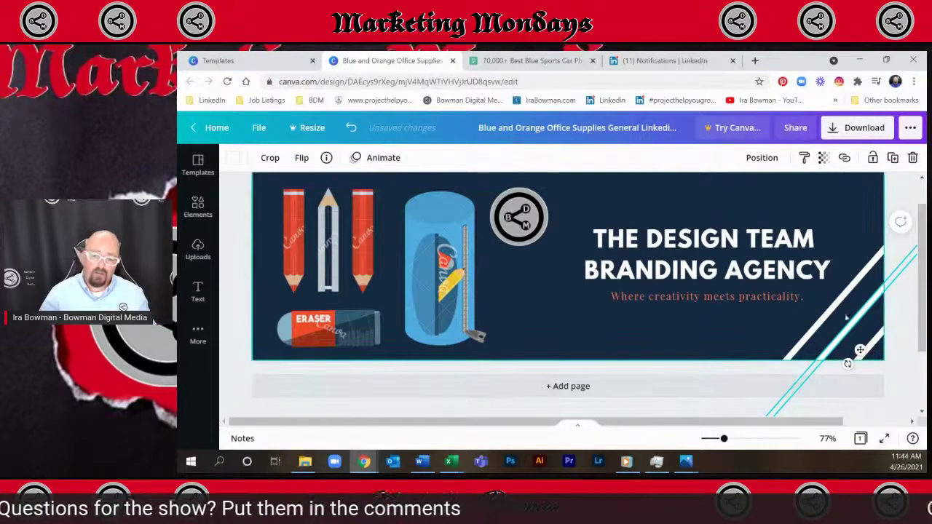
# Step: Replace the headline "THE DESIGN TEAM BRANDING AGENCY" with "BOWMAN DIGITAL MEDIA"
pyautogui.click(725, 247)
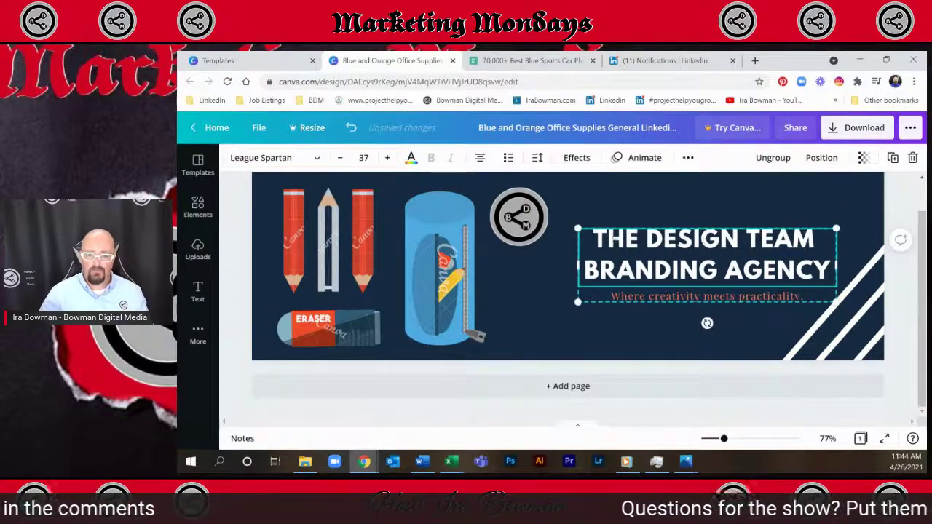
pyautogui.doubleClick(601, 237)
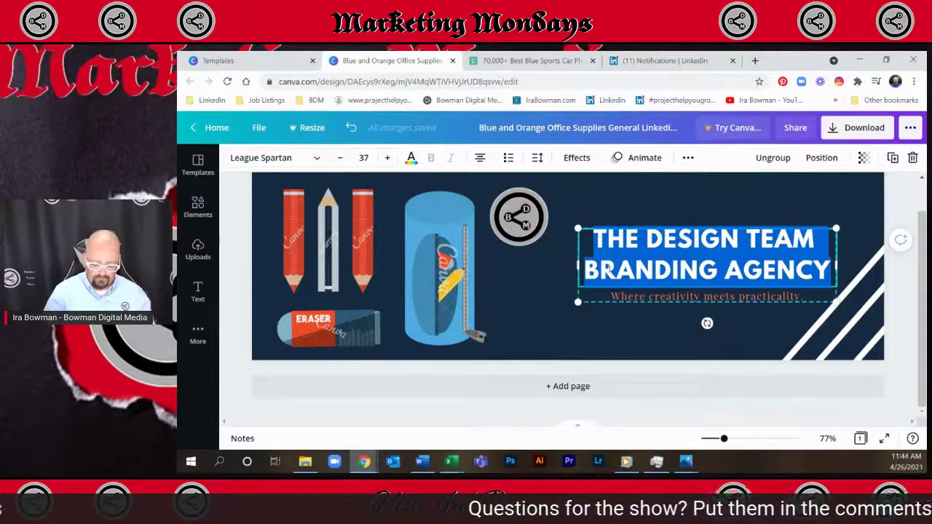
pyautogui.write('BOWMA')
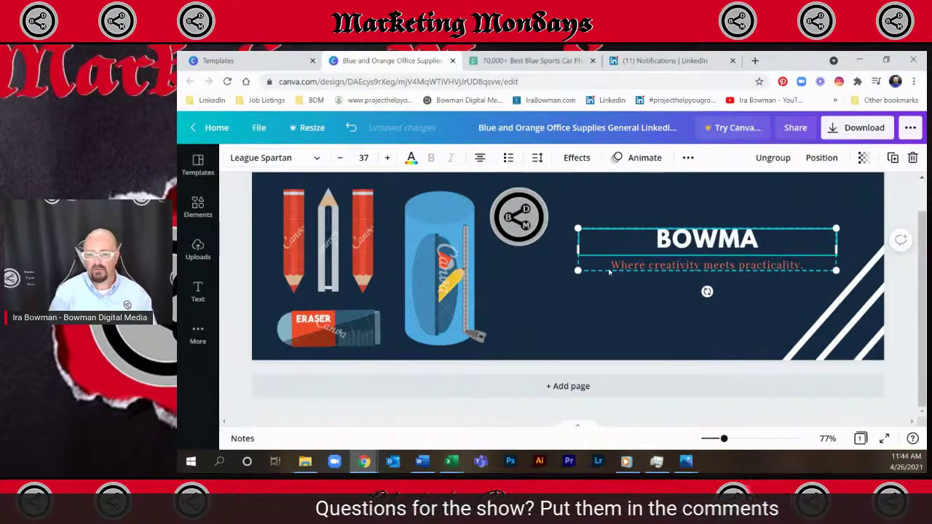
pyautogui.write('N DIGITAL MEDIA')
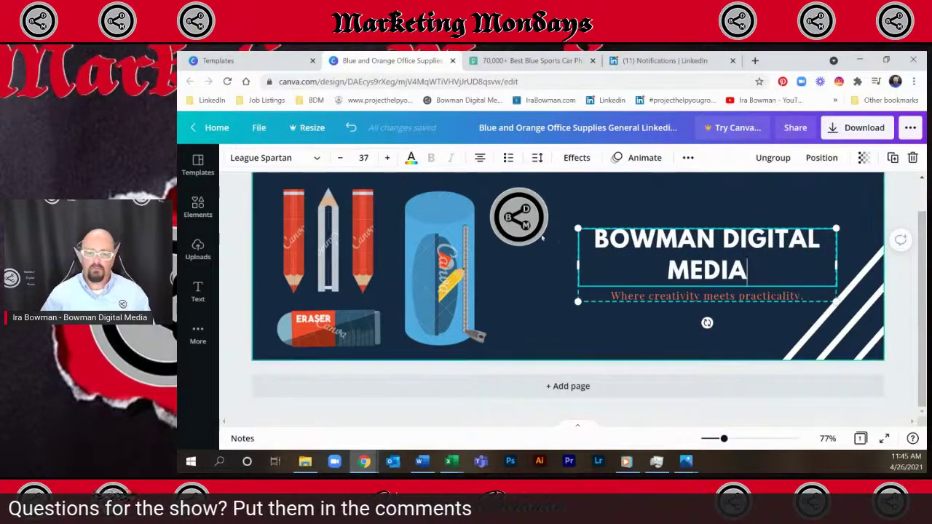
# Step: Widen the headline text box toward the logo and break the headline into three lines, one word per line
pyautogui.moveTo(568, 259); pyautogui.dragTo(508, 262)
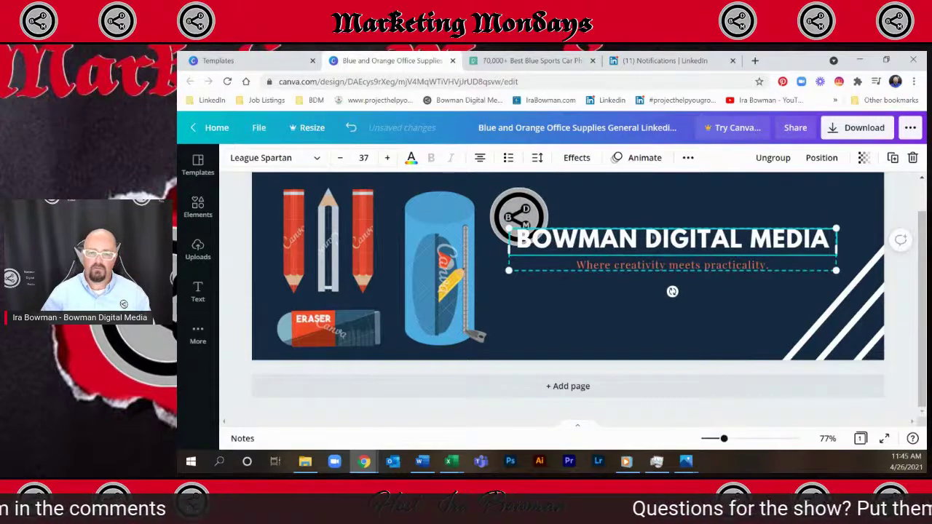
pyautogui.press('Return')
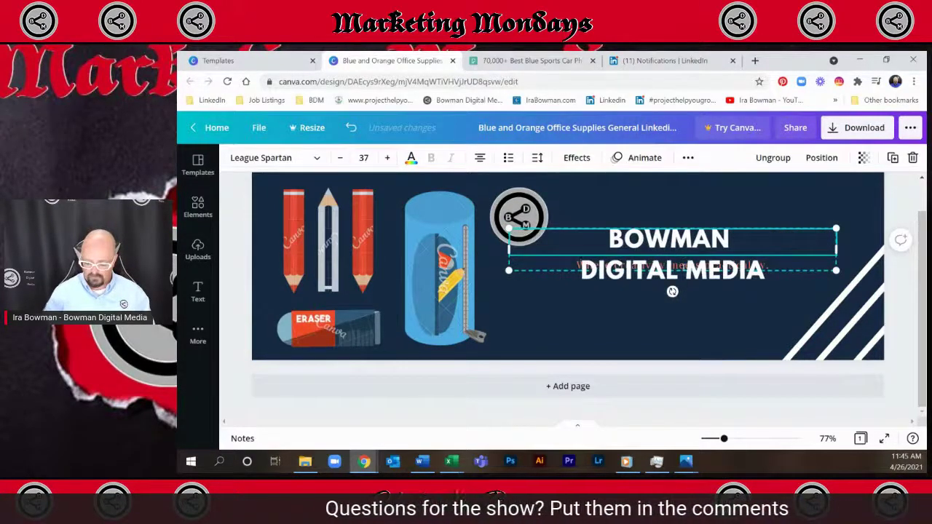
pyautogui.press('Return')
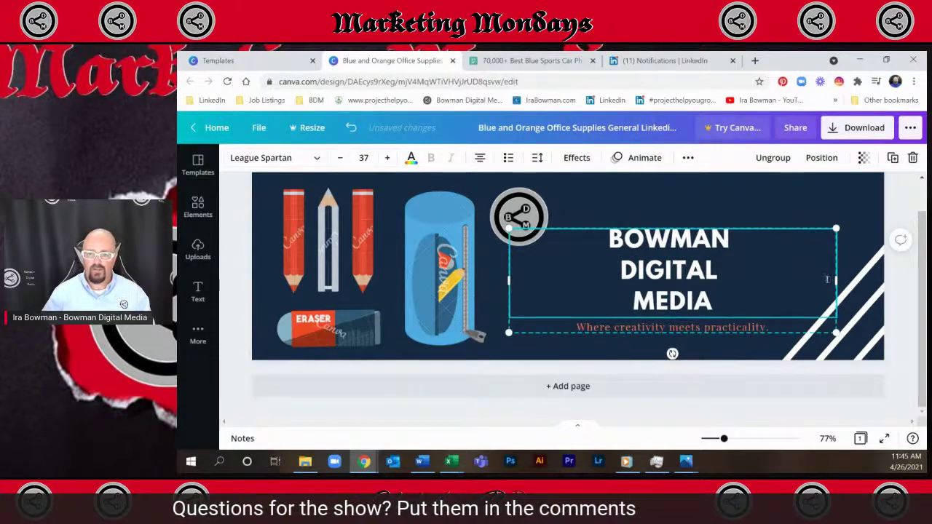
# Step: Narrow the headline text box and shift the white diagonal stripes closer together and deeper into the banner's lower-right corner
pyautogui.moveTo(836, 280); pyautogui.dragTo(727, 280)
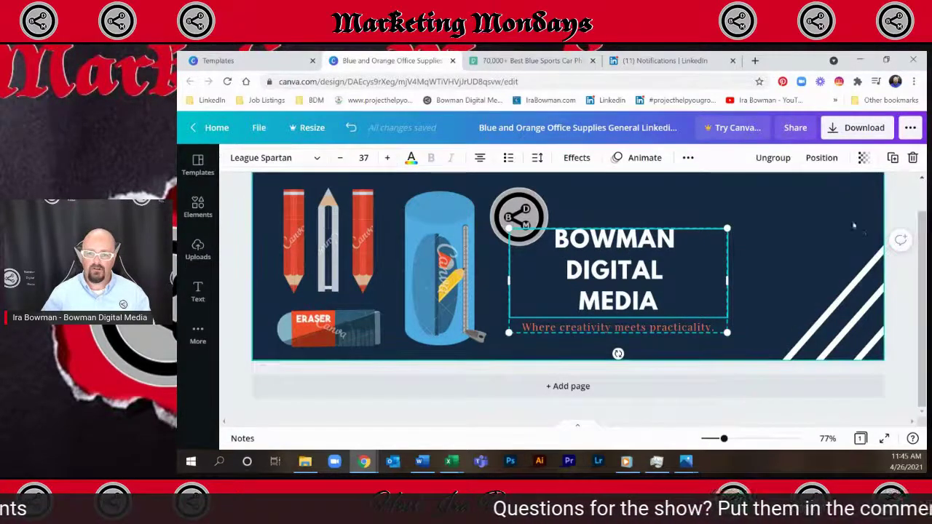
pyautogui.moveTo(847, 299); pyautogui.dragTo(857, 320)
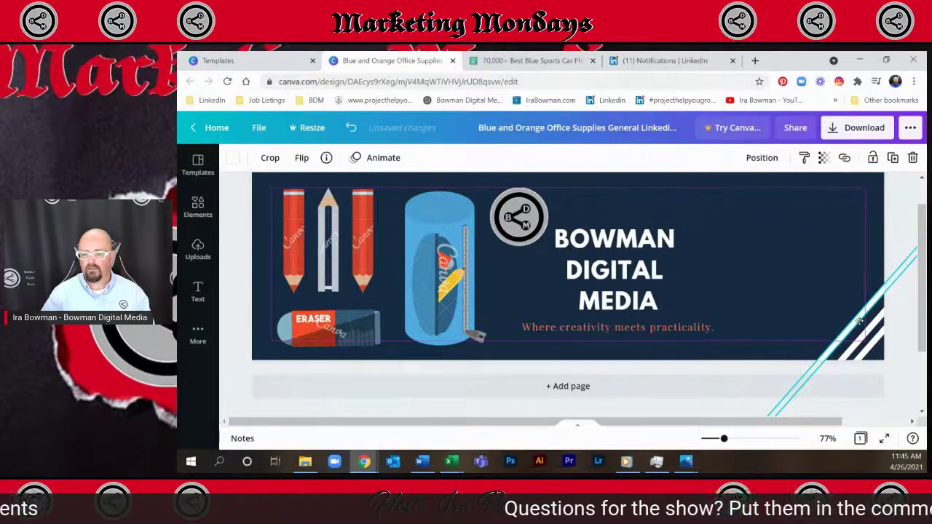
pyautogui.click(861, 350)
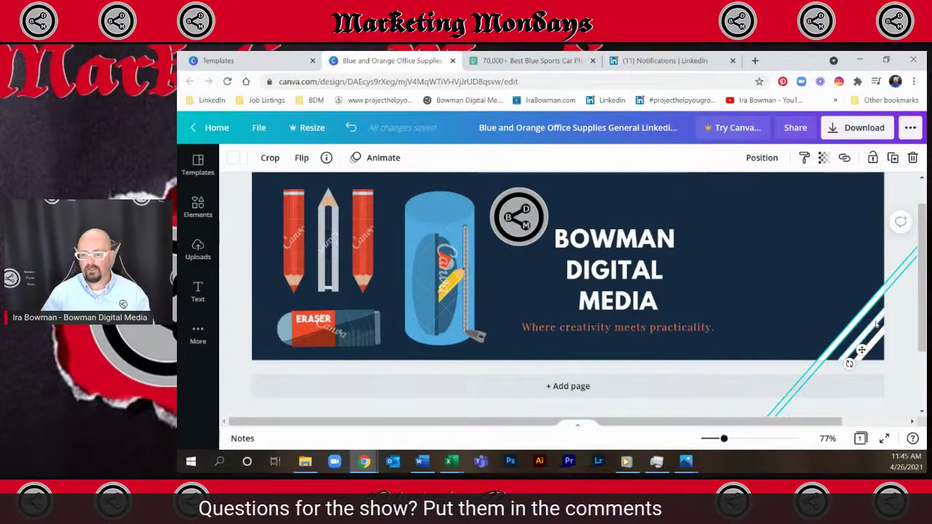
pyautogui.moveTo(862, 351); pyautogui.dragTo(872, 361)
pyautogui.moveTo(870, 328)
pyautogui.mouseDown()
pyautogui.moveTo(865, 370)
pyautogui.moveTo(852, 358)
pyautogui.moveTo(859, 327)
pyautogui.mouseUp()
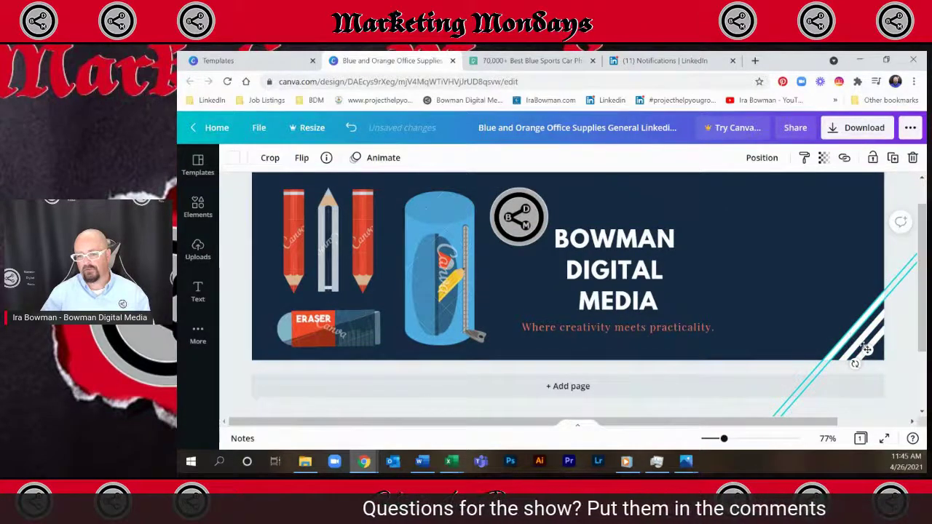
# Step: Right-align the headline and move the headline and tagline group to the banner's upper-right corner
pyautogui.click(606, 269)
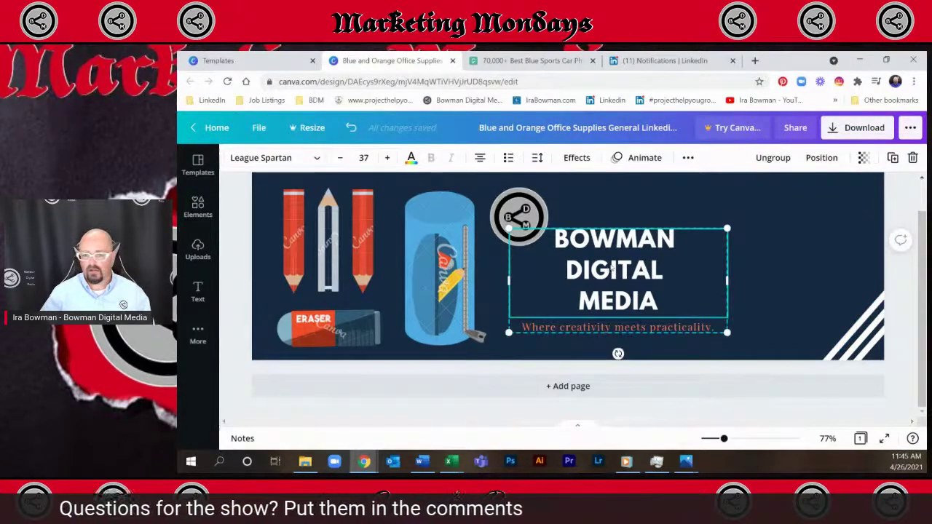
pyautogui.click(481, 158)
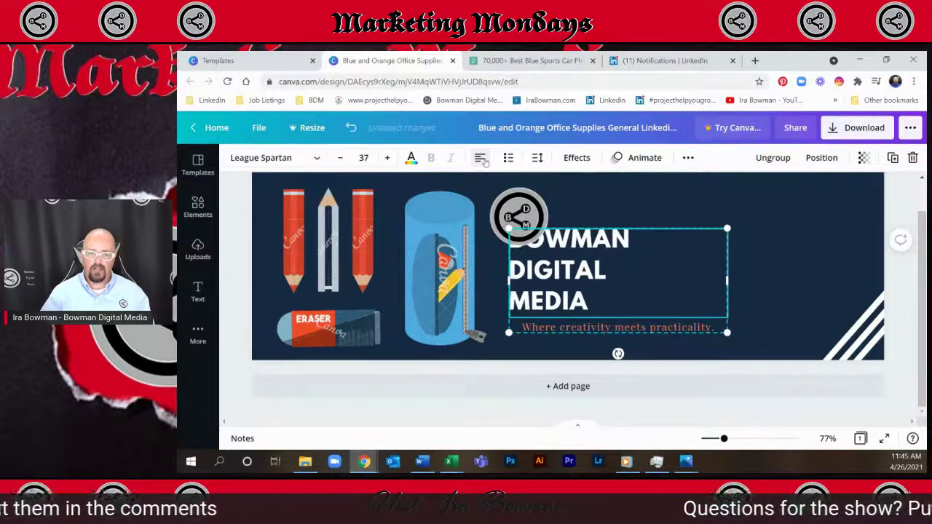
pyautogui.click(480, 158)
pyautogui.click(481, 158)
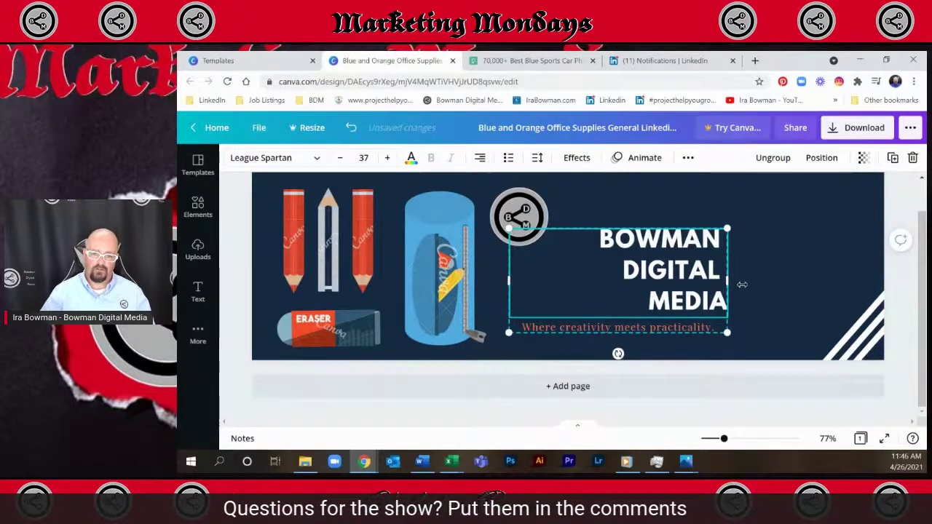
pyautogui.moveTo(686, 271); pyautogui.dragTo(836, 223)
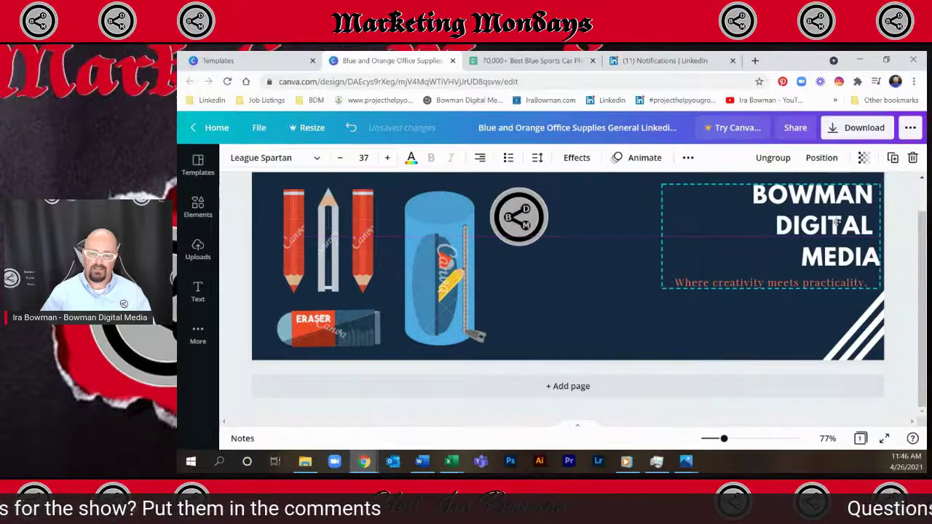
# Step: Replace the tagline "Where creativity meets practicality." with "BowmanDigitalMedia.com"
pyautogui.click(754, 284)
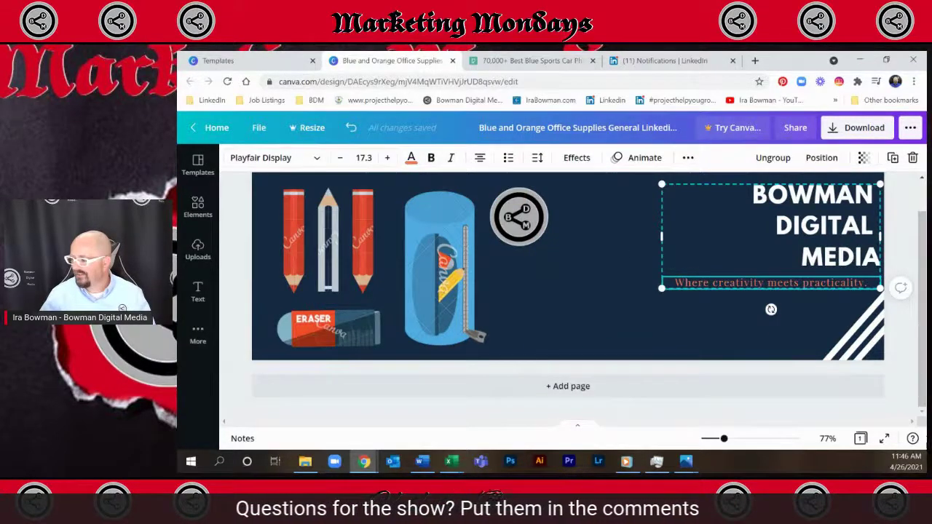
pyautogui.moveTo(693, 284); pyautogui.dragTo(693, 286)
pyautogui.doubleClick(694, 286)
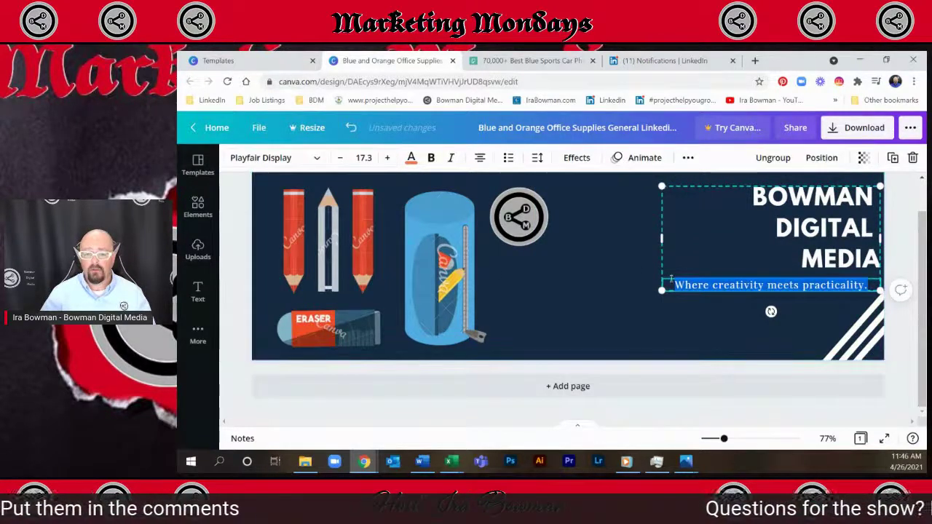
pyautogui.click(686, 286)
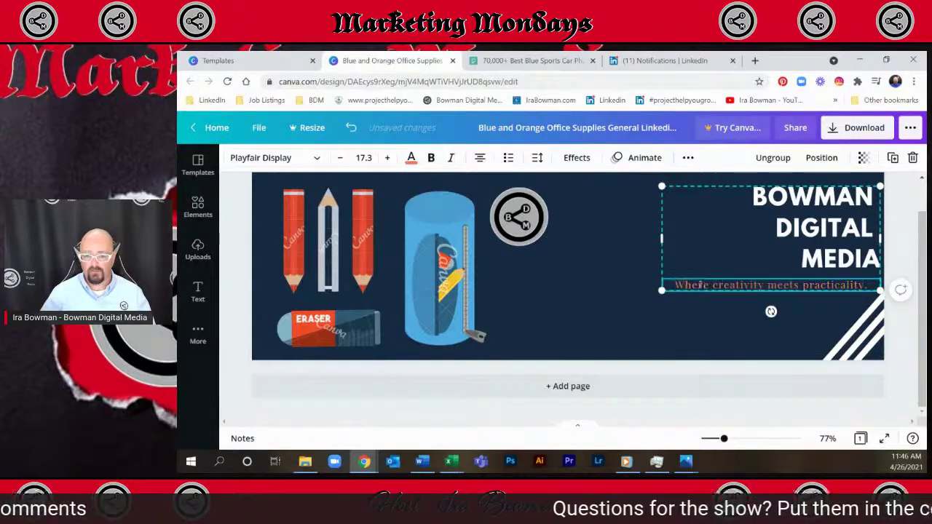
pyautogui.press('BackSpace')
pyautogui.press('BackSpace')
pyautogui.press('BackSpace')
pyautogui.press('BackSpace')
pyautogui.press('BackSpace')
pyautogui.press('BackSpace')
pyautogui.press('BackSpace')
pyautogui.press('BackSpace')
pyautogui.press('BackSpace')
pyautogui.press('BackSpace')
pyautogui.press('BackSpace')
pyautogui.press('BackSpace')
pyautogui.press('BackSpace')
pyautogui.press('BackSpace')
pyautogui.press('BackSpace')
pyautogui.press('BackSpace')
pyautogui.press('BackSpace')
pyautogui.press('BackSpace')
pyautogui.press('BackSpace')
pyautogui.press('BackSpace')
pyautogui.press('BackSpace')
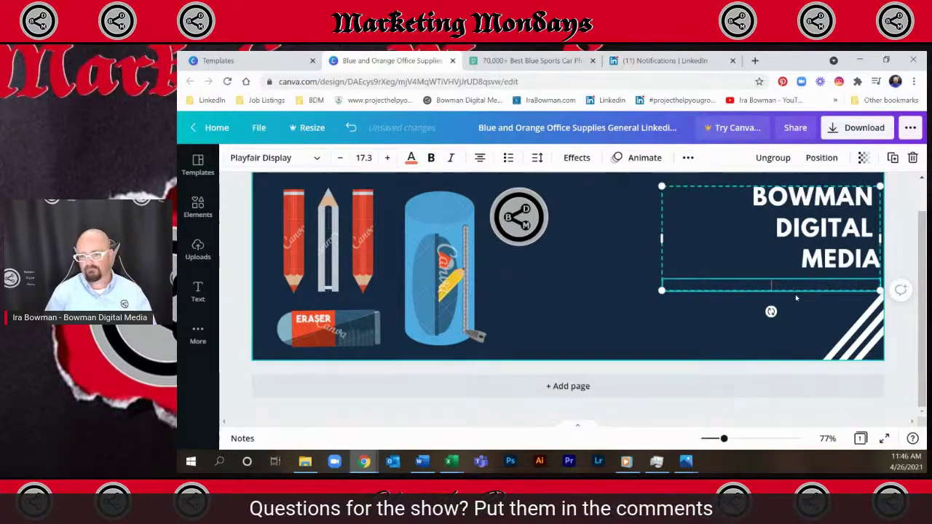
pyautogui.write('bowman')
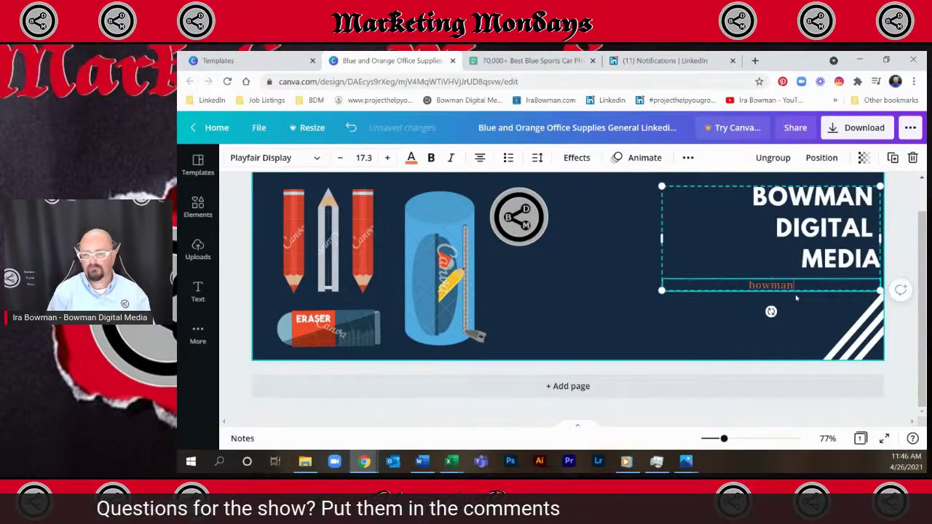
pyautogui.press('BackSpace')
pyautogui.press('BackSpace')
pyautogui.press('BackSpace')
pyautogui.write('Bow')
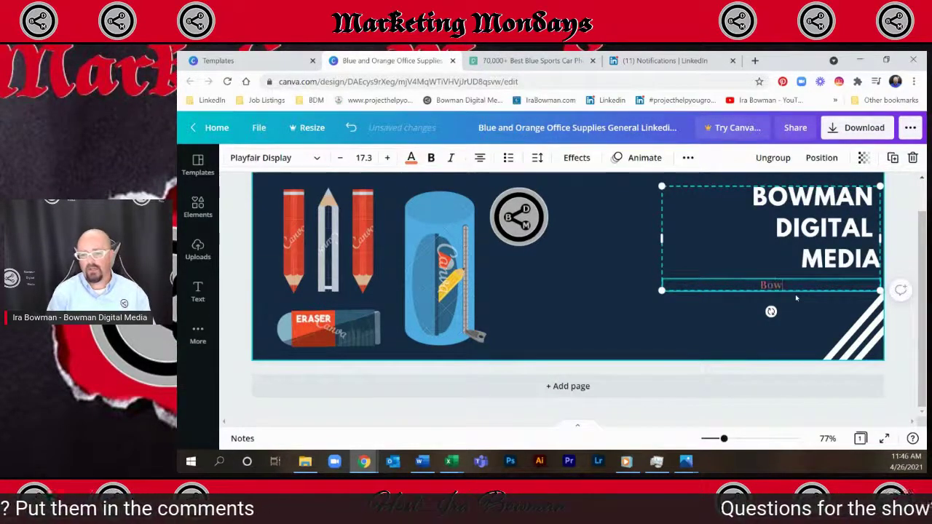
pyautogui.write('manDigit')
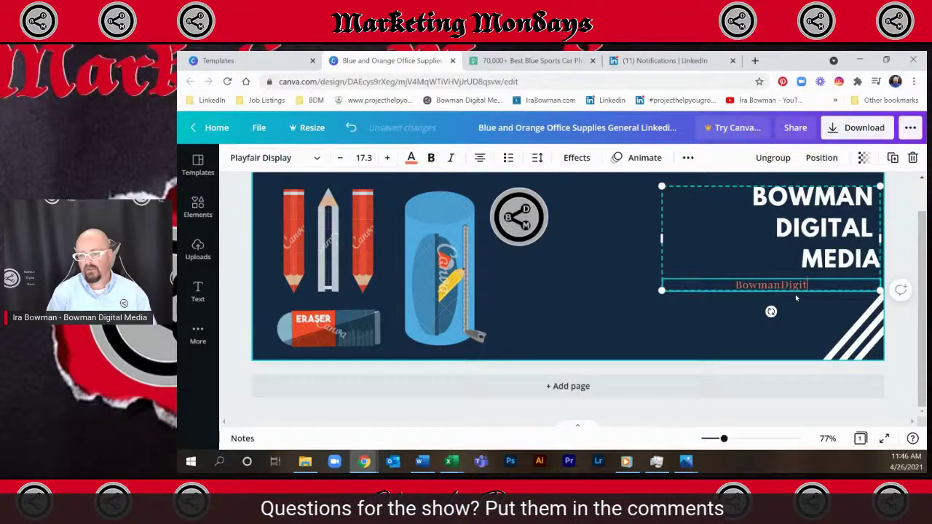
pyautogui.write('alMed')
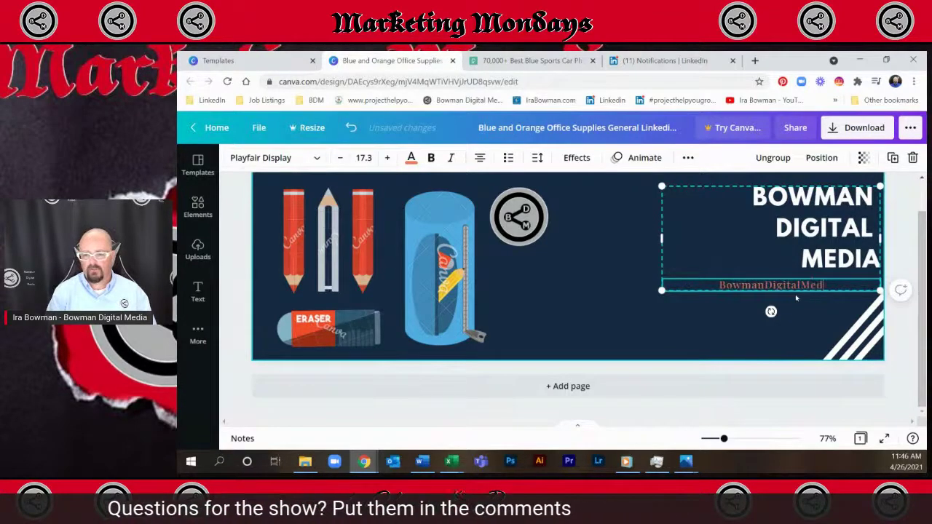
pyautogui.write('ia.com')
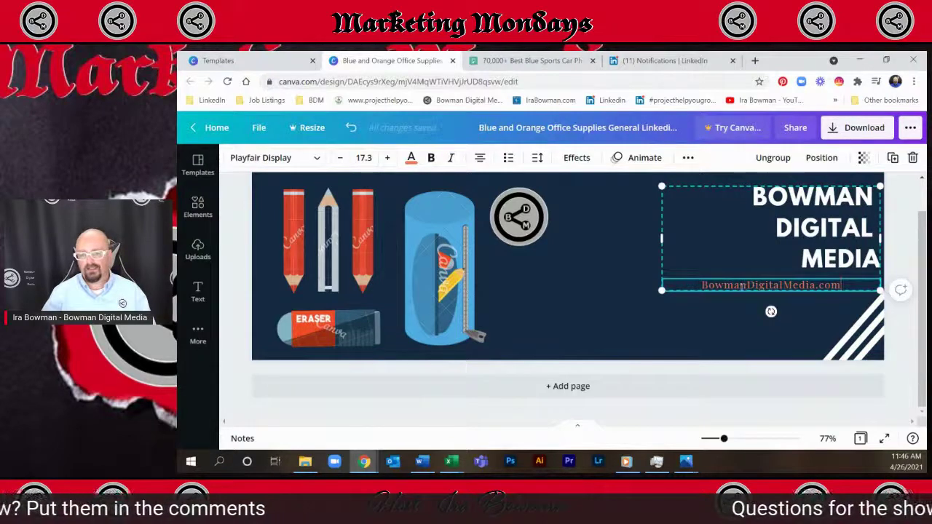
# Step: Right-align the web address under the headline
pyautogui.click(482, 159)
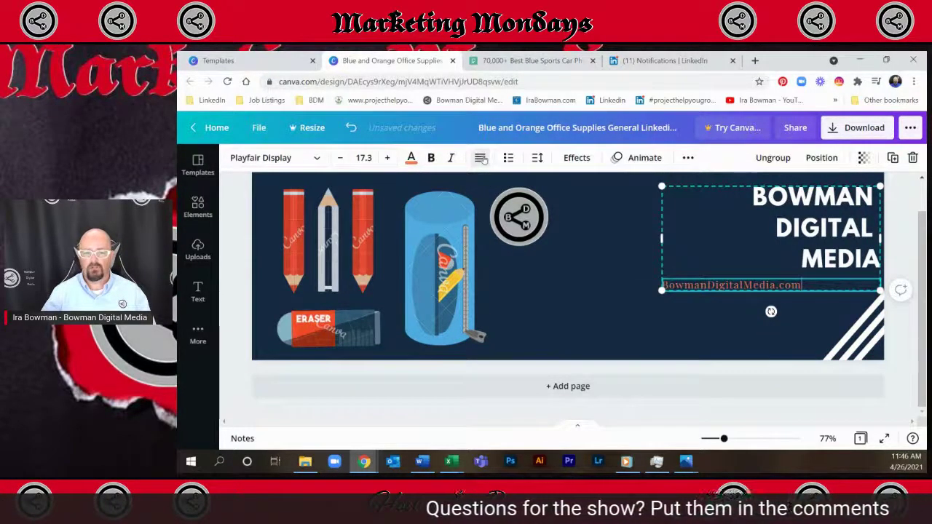
pyautogui.click(482, 159)
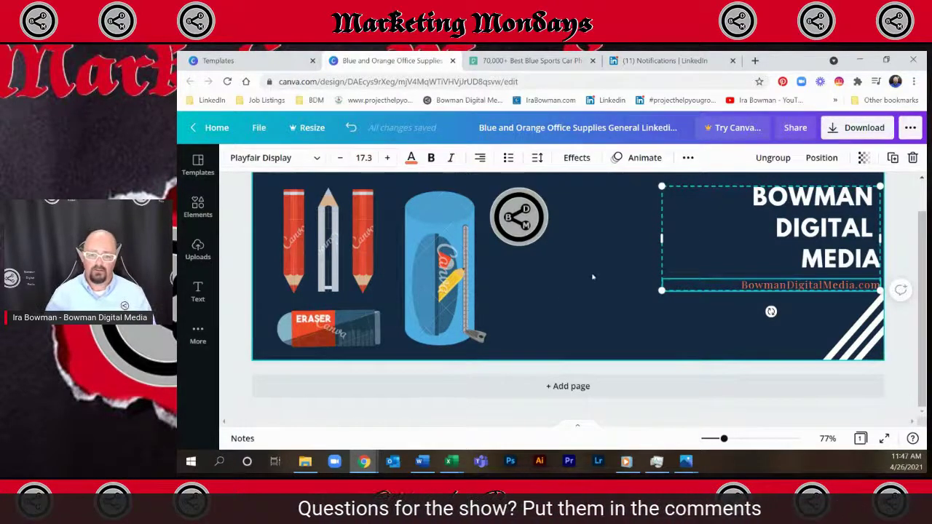
pyautogui.click(592, 276)
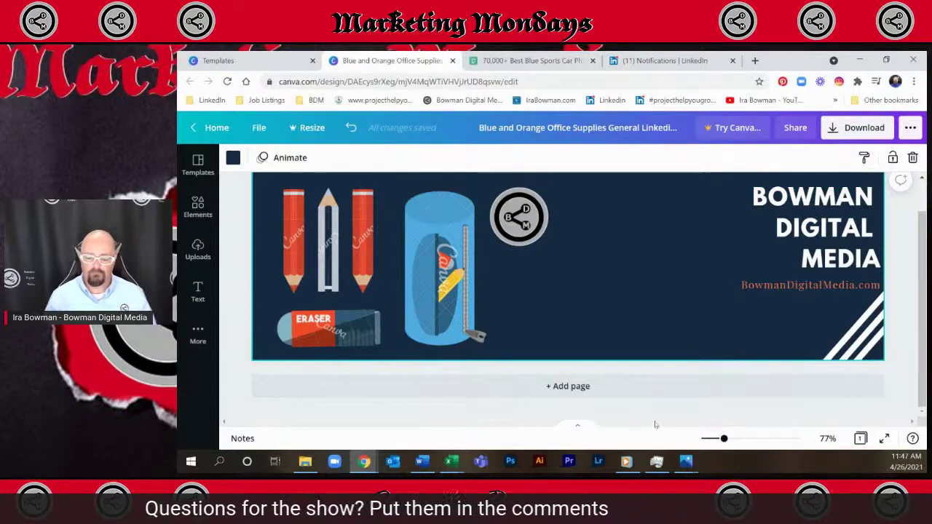
# Step: Move the pencil case, the three pencils and the eraser rightward toward the headline, clearing the banner's left side
pyautogui.moveTo(446, 284); pyautogui.dragTo(660, 273)
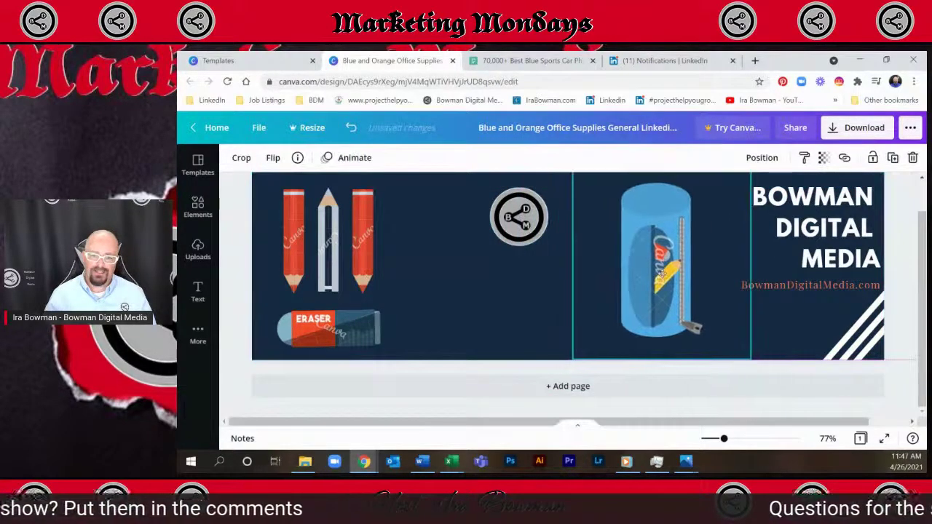
pyautogui.click(391, 249)
pyautogui.moveTo(389, 246); pyautogui.dragTo(583, 245)
pyautogui.moveTo(394, 249); pyautogui.dragTo(617, 247)
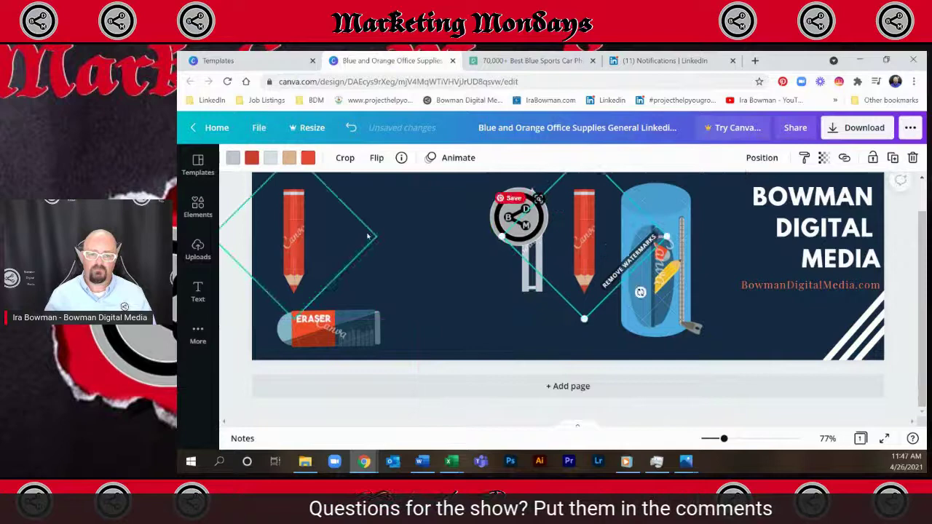
pyautogui.moveTo(309, 236); pyautogui.dragTo(489, 236)
pyautogui.moveTo(405, 252); pyautogui.dragTo(629, 246)
pyautogui.moveTo(542, 320); pyautogui.dragTo(532, 326)
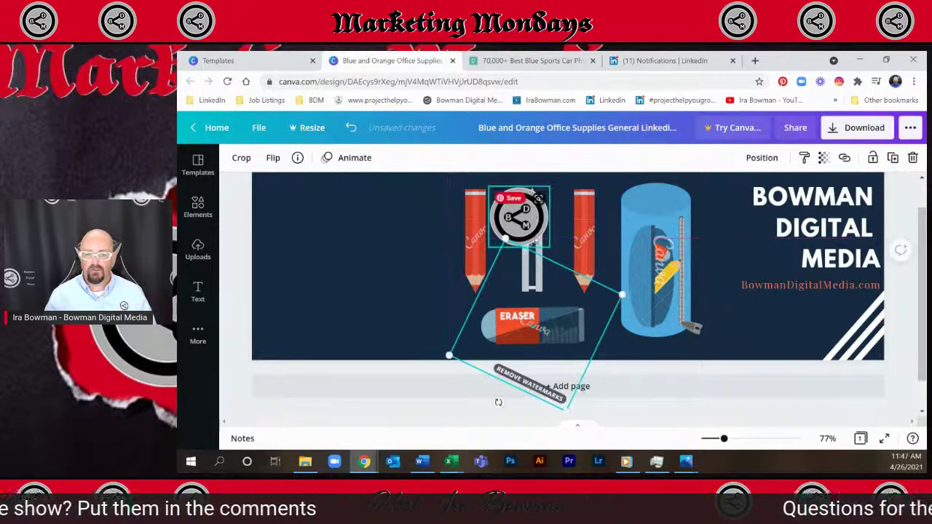
# Step: Move the logo to the banner's empty left end, enlarge it to about 310 × 310 and centre it vertically
pyautogui.moveTo(519, 219)
pyautogui.mouseDown()
pyautogui.moveTo(362, 262)
pyautogui.moveTo(340, 279)
pyautogui.mouseUp()
pyautogui.moveTo(371, 246); pyautogui.dragTo(420, 195)
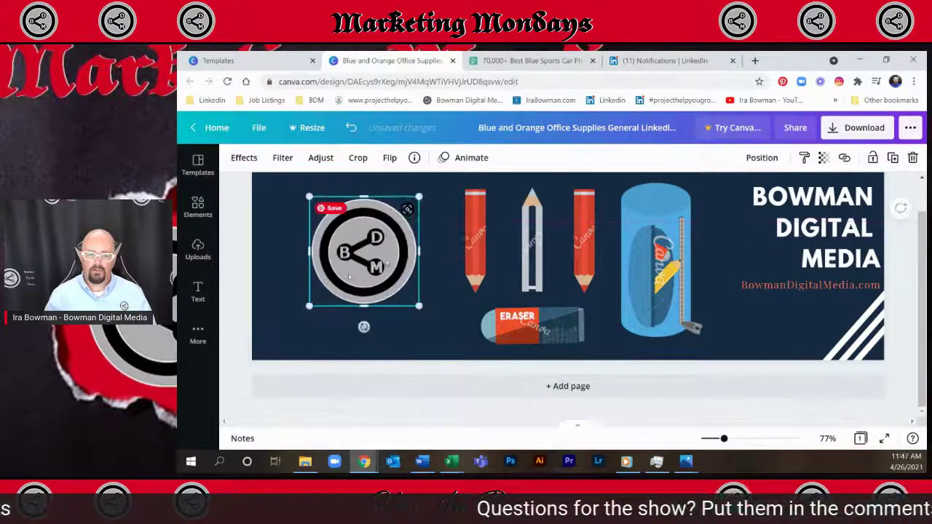
pyautogui.moveTo(309, 308); pyautogui.dragTo(279, 336)
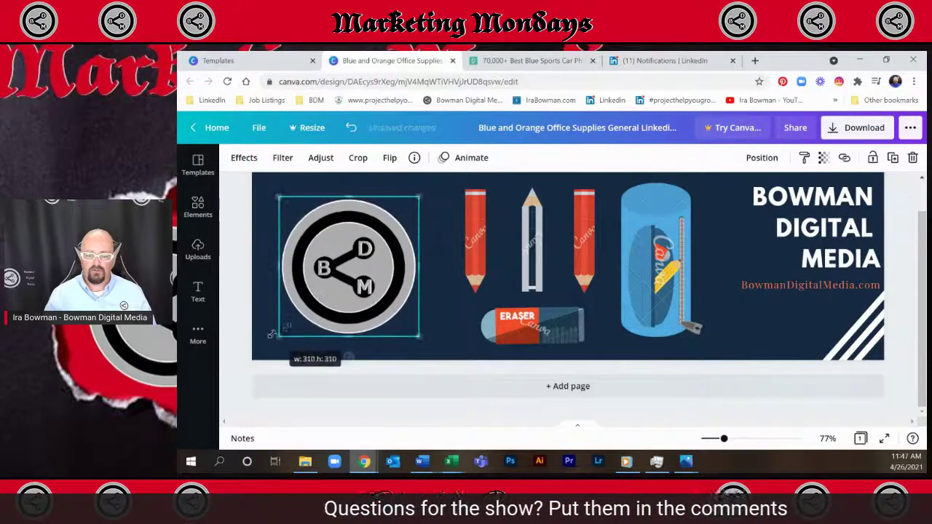
pyautogui.moveTo(364, 287)
pyautogui.mouseDown()
pyautogui.moveTo(352, 284)
pyautogui.moveTo(371, 284)
pyautogui.mouseUp()
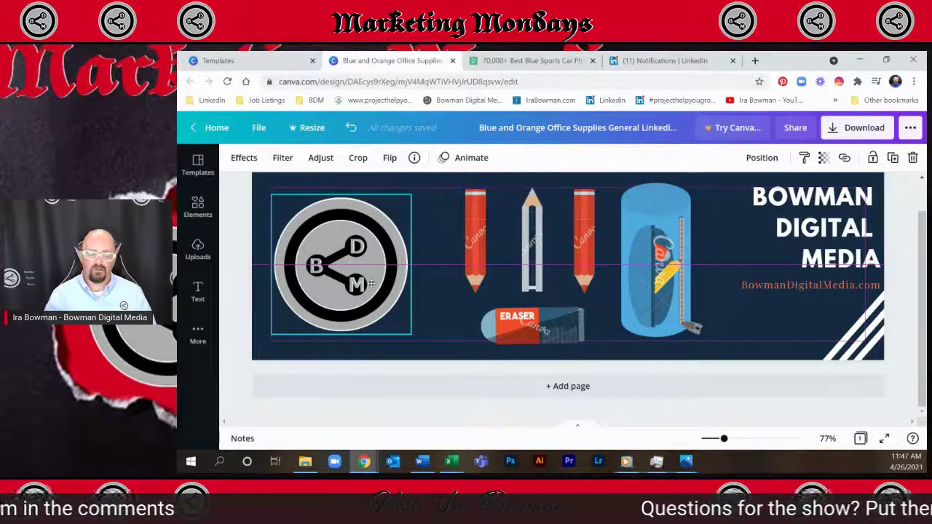
pyautogui.moveTo(371, 284); pyautogui.dragTo(371, 284)
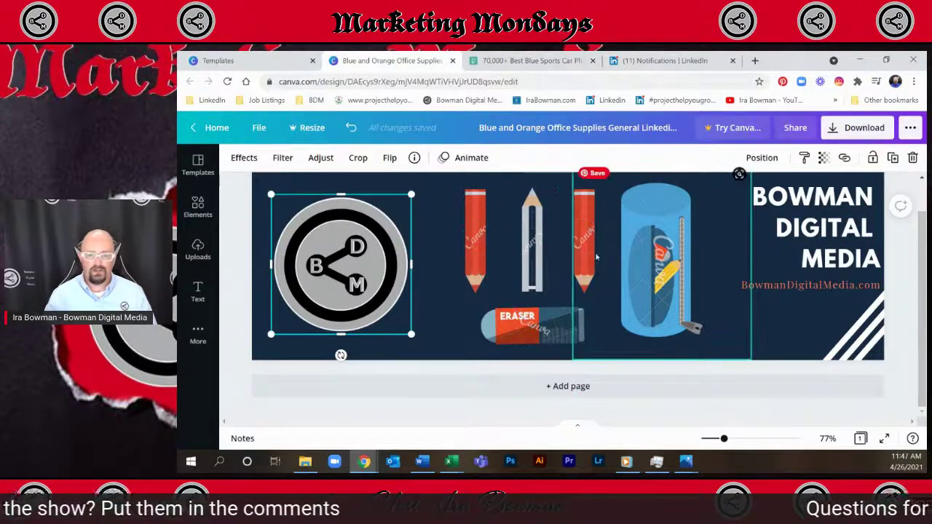
# Step: Delete the three white diagonal stripes from the banner's lower-right corner
pyautogui.click(845, 339)
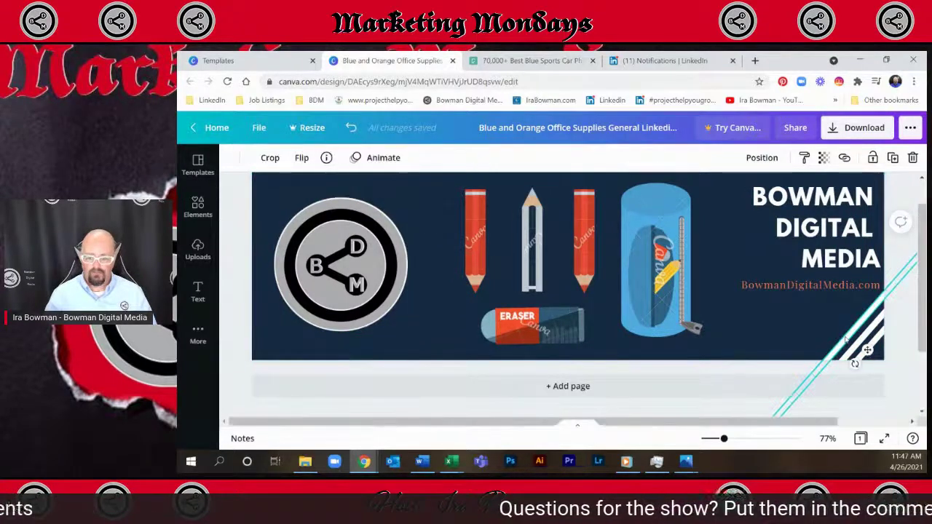
pyautogui.click(845, 340)
pyautogui.click(853, 344)
pyautogui.press('Delete')
pyautogui.click(863, 345)
pyautogui.press('Delete')
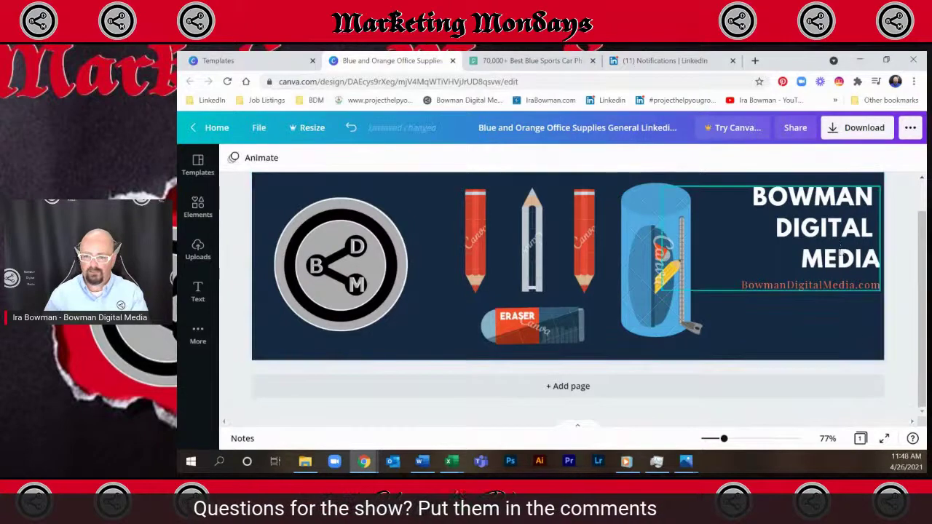
# Step: Lower and enlarge the headline and web address group, and shift the pencil case left to make room for it
pyautogui.moveTo(834, 228); pyautogui.dragTo(813, 259)
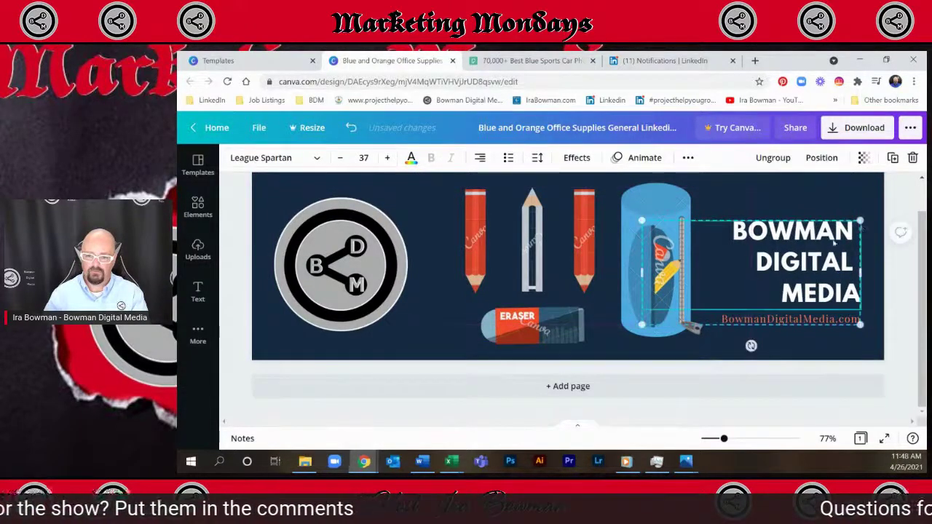
pyautogui.moveTo(860, 219); pyautogui.dragTo(887, 210)
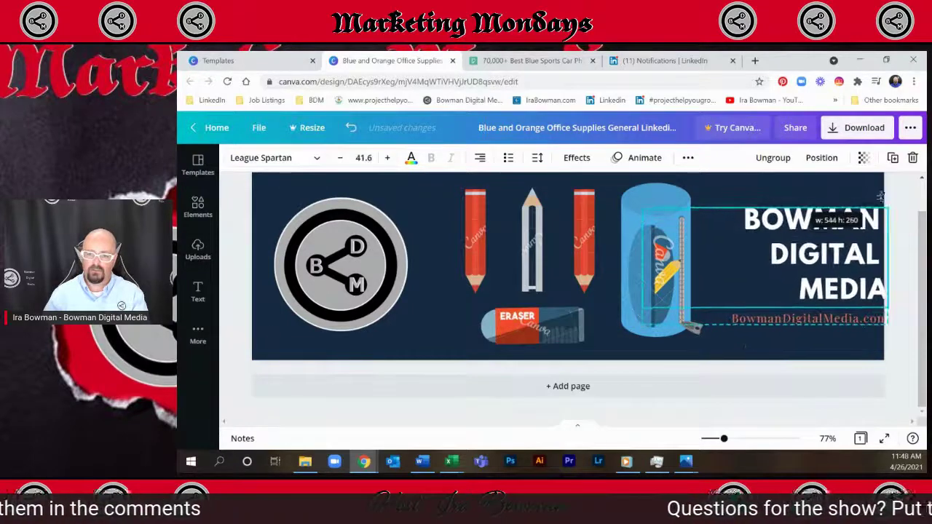
pyautogui.moveTo(650, 328); pyautogui.dragTo(595, 350)
pyautogui.moveTo(733, 282); pyautogui.dragTo(716, 274)
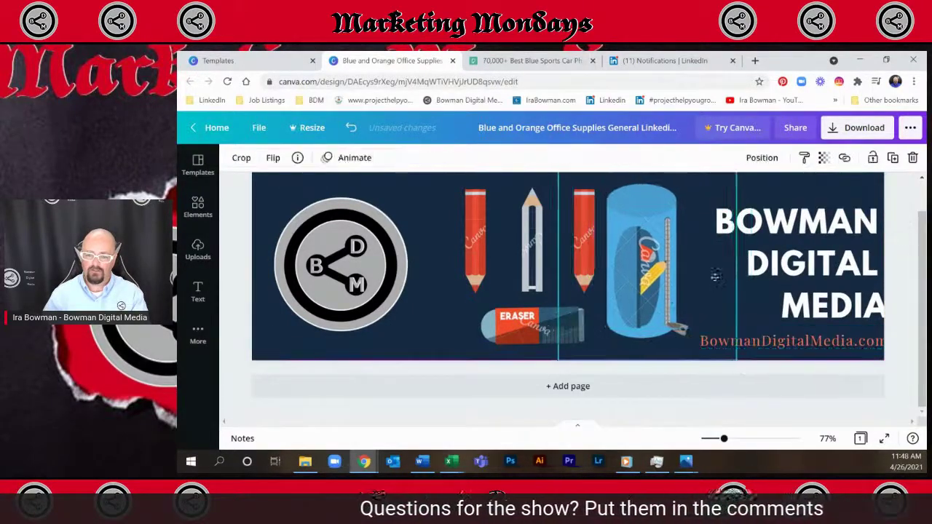
pyautogui.click(503, 243)
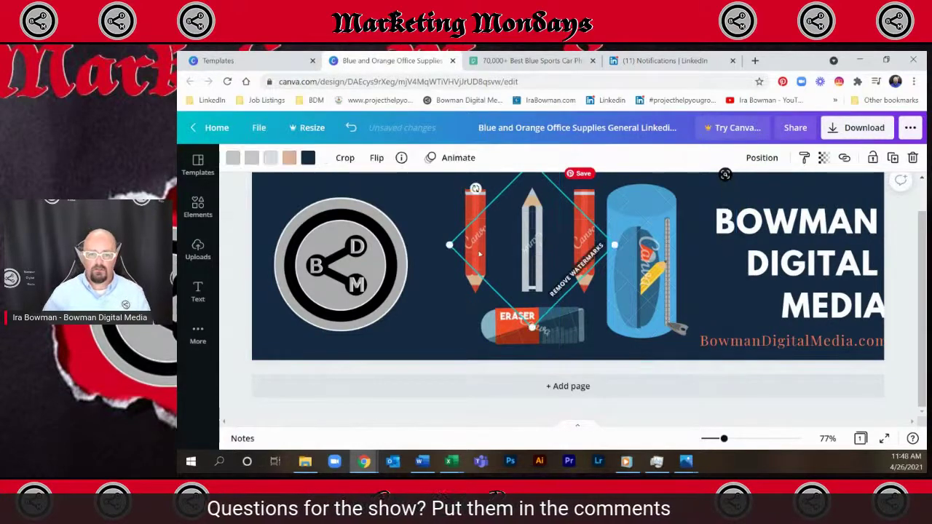
# Step: Shrink the logo from two opposite corners, keeping it centred in place at the banner's left end
pyautogui.moveTo(339, 268); pyautogui.dragTo(338, 261)
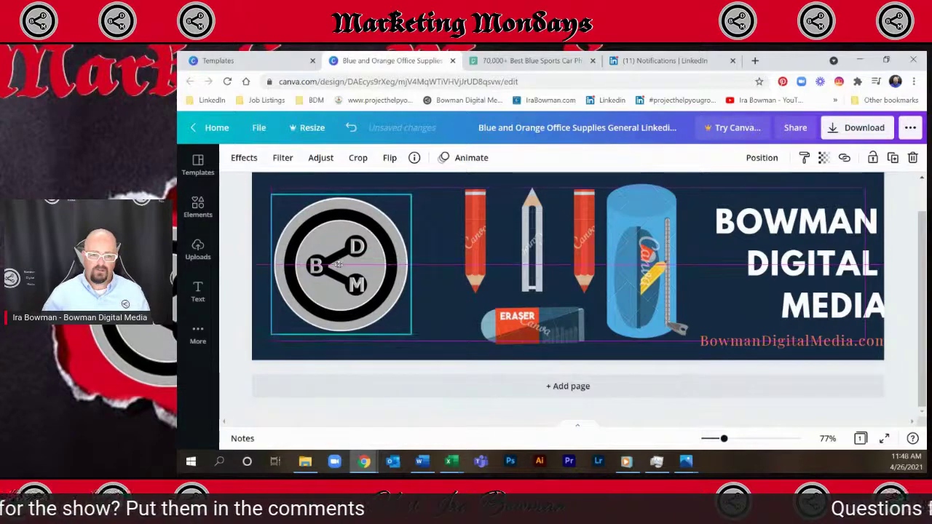
pyautogui.moveTo(413, 197); pyautogui.dragTo(393, 213)
pyautogui.moveTo(273, 336); pyautogui.dragTo(293, 317)
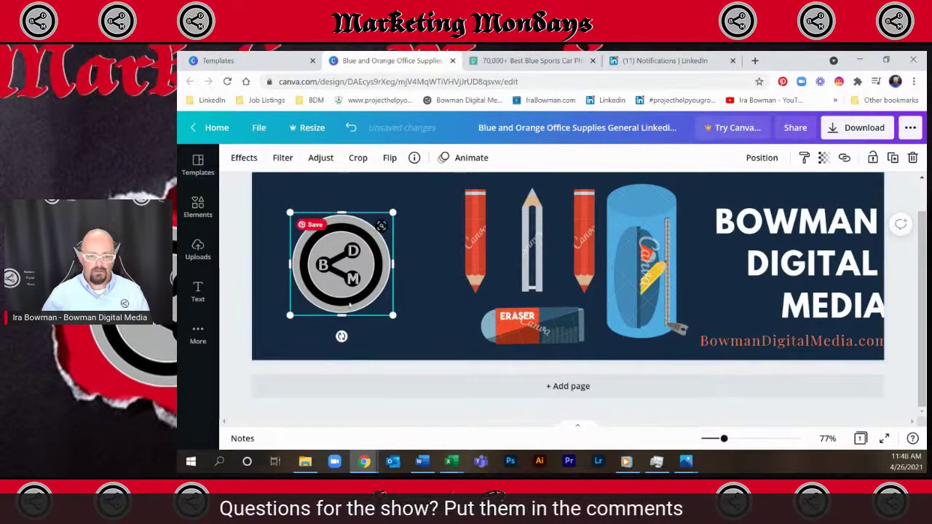
# Step: Enlarge the logo to nearly the banner's full height and place it flush with the banner's left end
pyautogui.moveTo(392, 214); pyautogui.dragTo(387, 218)
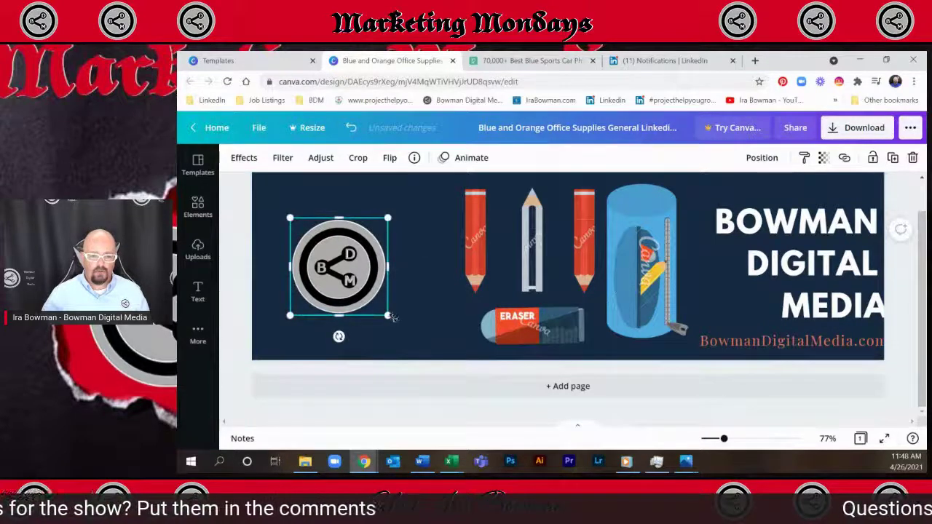
pyautogui.moveTo(391, 318); pyautogui.dragTo(428, 356)
pyautogui.moveTo(291, 218); pyautogui.dragTo(246, 171)
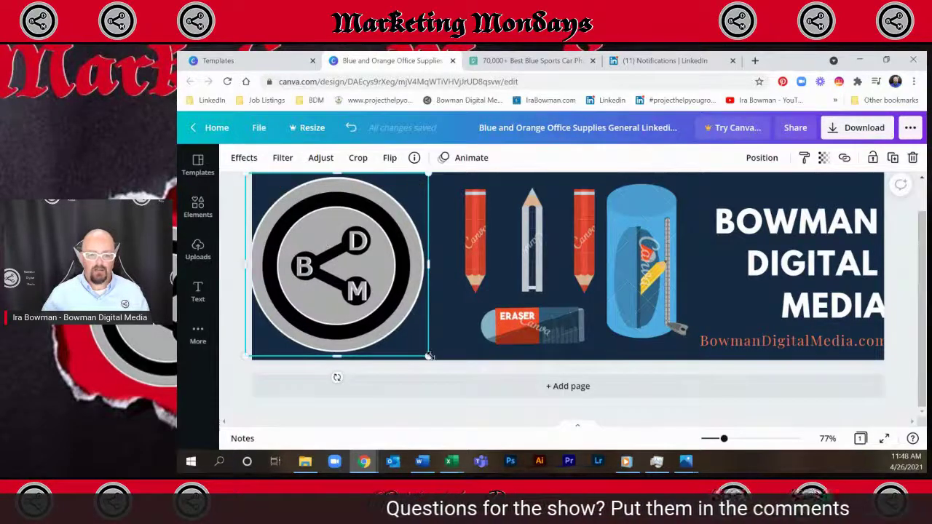
pyautogui.moveTo(430, 357); pyautogui.dragTo(430, 356)
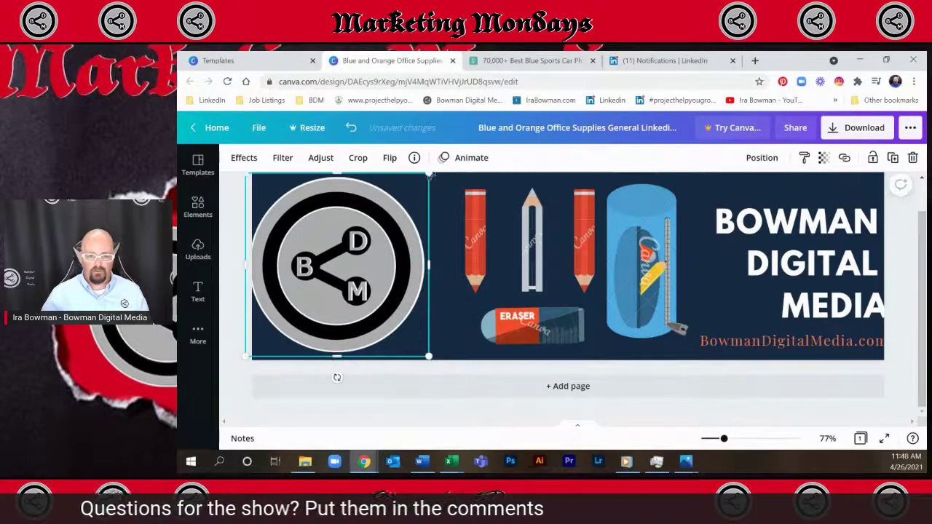
pyautogui.moveTo(373, 310); pyautogui.dragTo(380, 311)
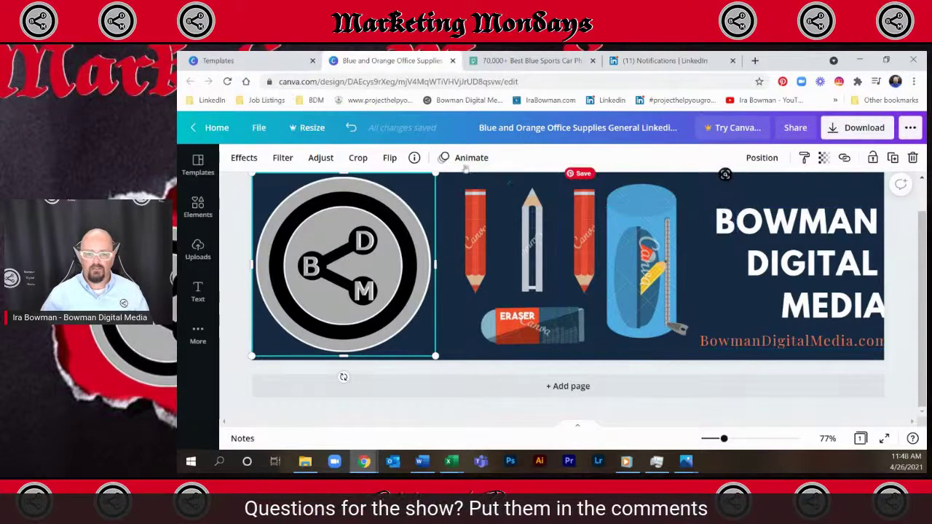
# Step: Center-align the headline and the web address, and shift their group right and slightly up
pyautogui.click(762, 252)
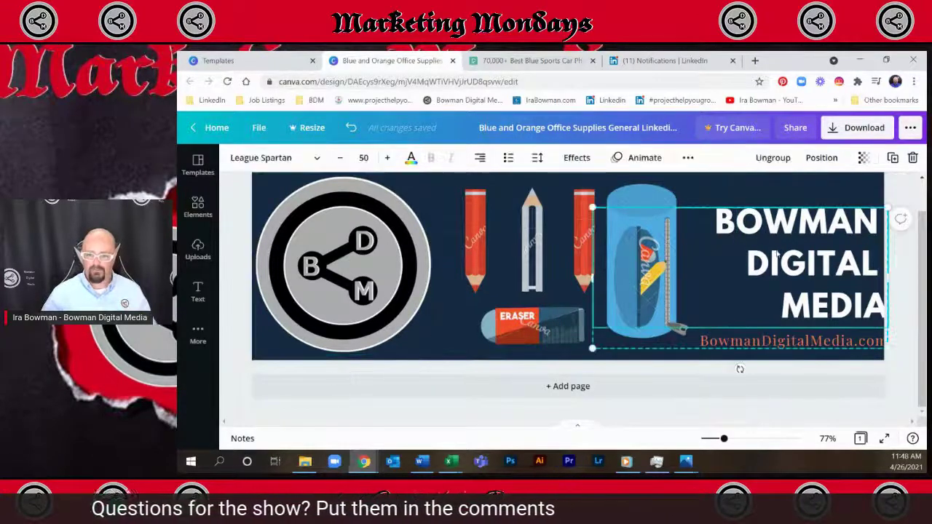
pyautogui.click(480, 158)
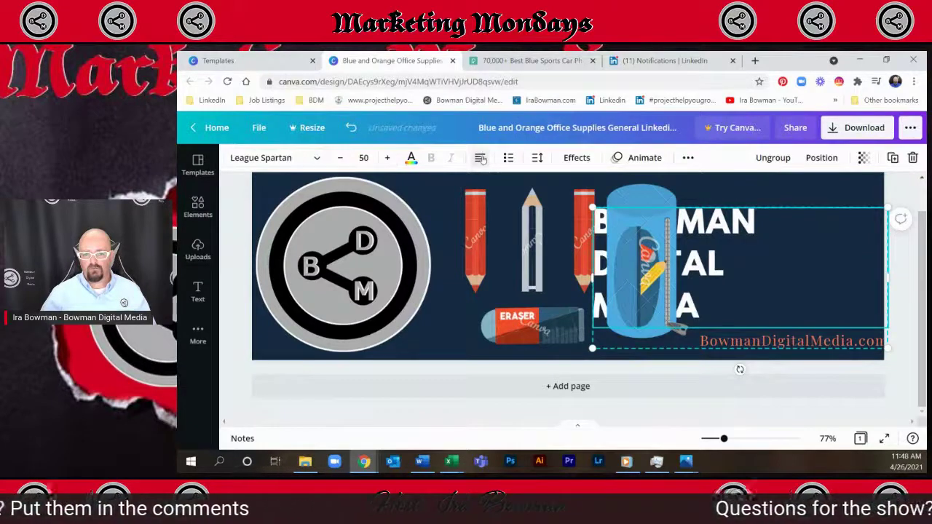
pyautogui.click(481, 159)
pyautogui.moveTo(779, 280); pyautogui.dragTo(811, 274)
pyautogui.click(786, 339)
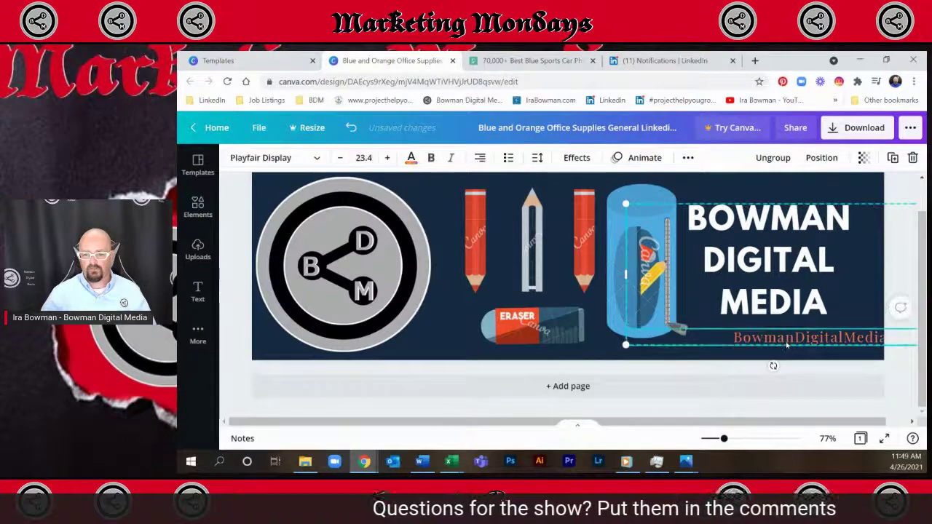
pyautogui.click(480, 158)
pyautogui.click(480, 158)
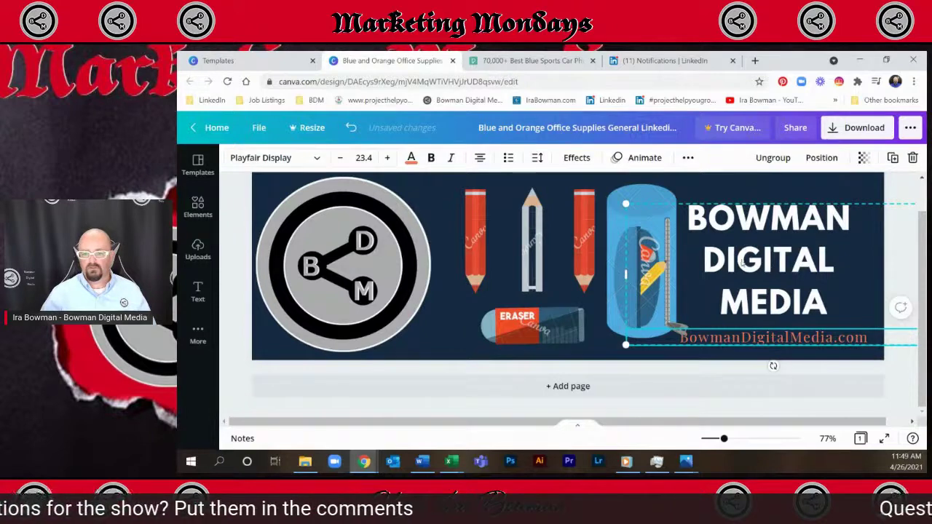
# Step: Shrink the pencil case and position it between the right red pencil and the headline
pyautogui.click(649, 209)
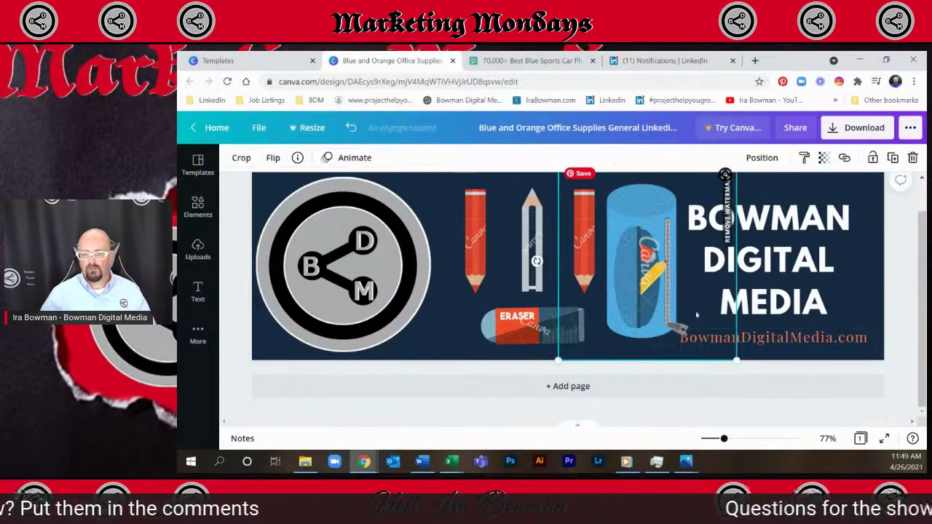
pyautogui.moveTo(734, 361); pyautogui.dragTo(706, 336)
pyautogui.moveTo(649, 272); pyautogui.dragTo(666, 281)
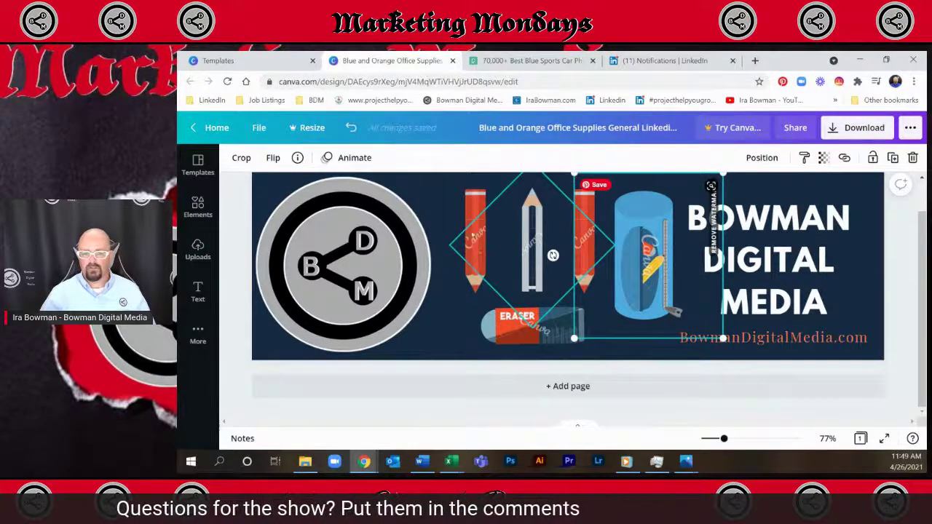
# Step: Select the left red pencil, the grey pencil and the pencil case together, and scale them down over the eraser
pyautogui.click(531, 288)
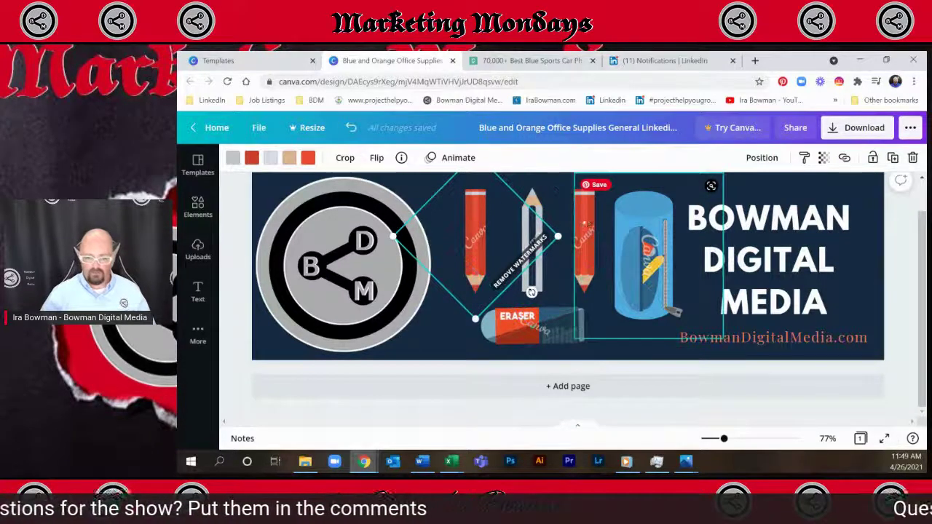
pyautogui.keyDown('shift'); pyautogui.click(585, 224); pyautogui.keyUp('shift')
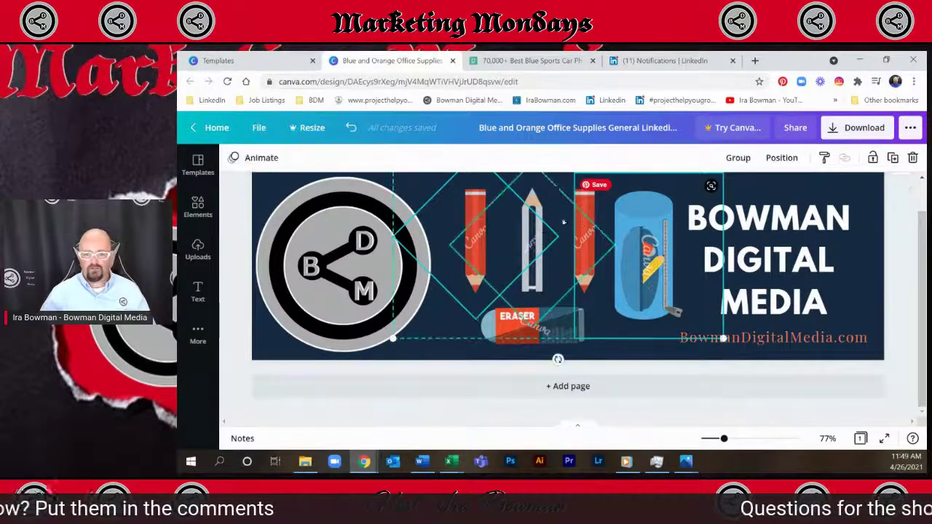
pyautogui.click(529, 226)
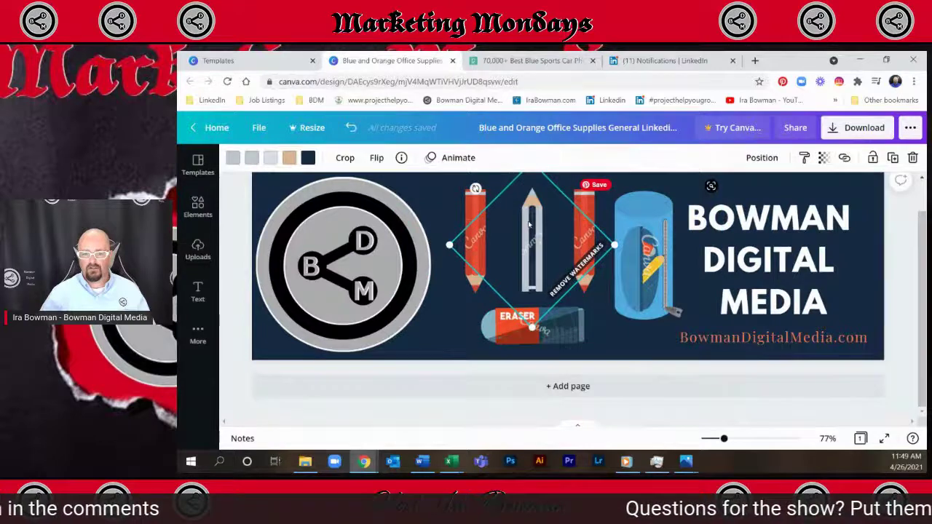
pyautogui.keyDown('shift'); pyautogui.click(477, 206); pyautogui.keyUp('shift')
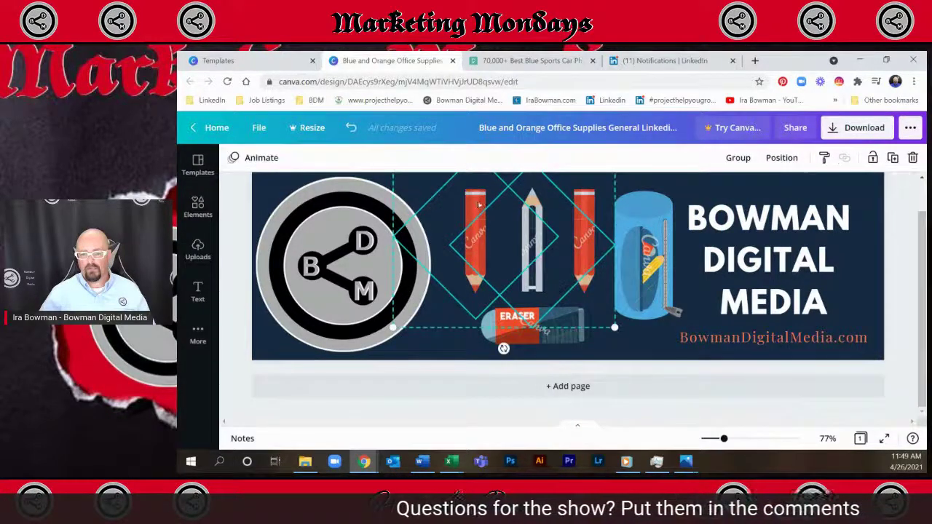
pyautogui.keyDown('shift'); pyautogui.click(594, 211); pyautogui.keyUp('shift')
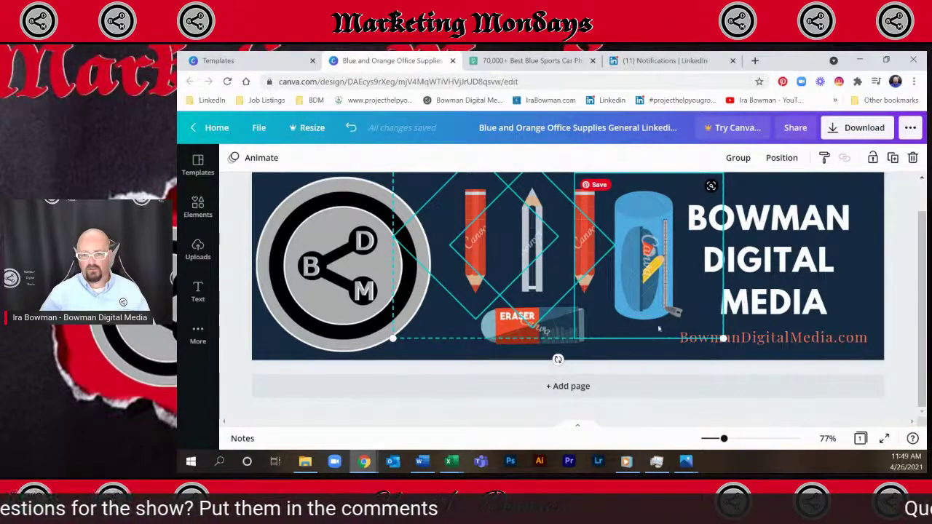
pyautogui.moveTo(723, 338); pyautogui.dragTo(645, 320)
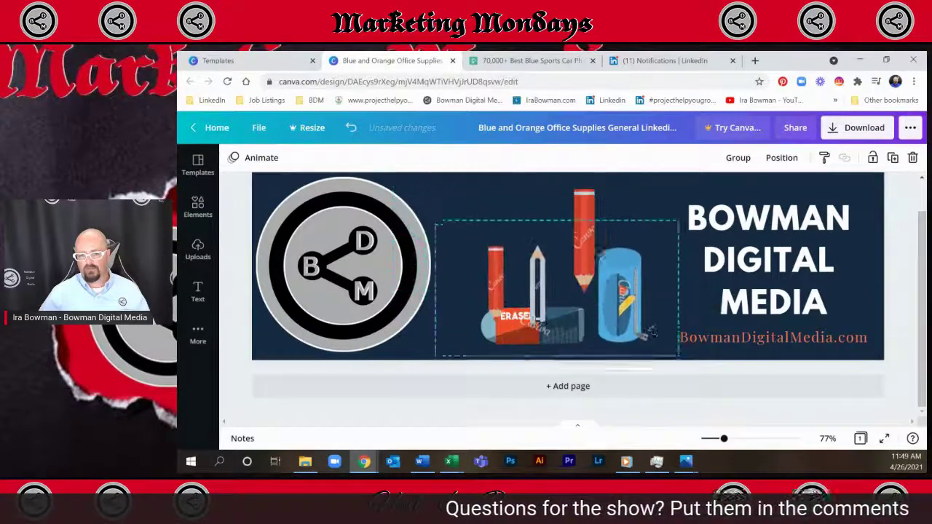
# Step: Shrink the remaining red pencil to match the other two, and move the pencil case aside onto the headline
pyautogui.click(588, 211)
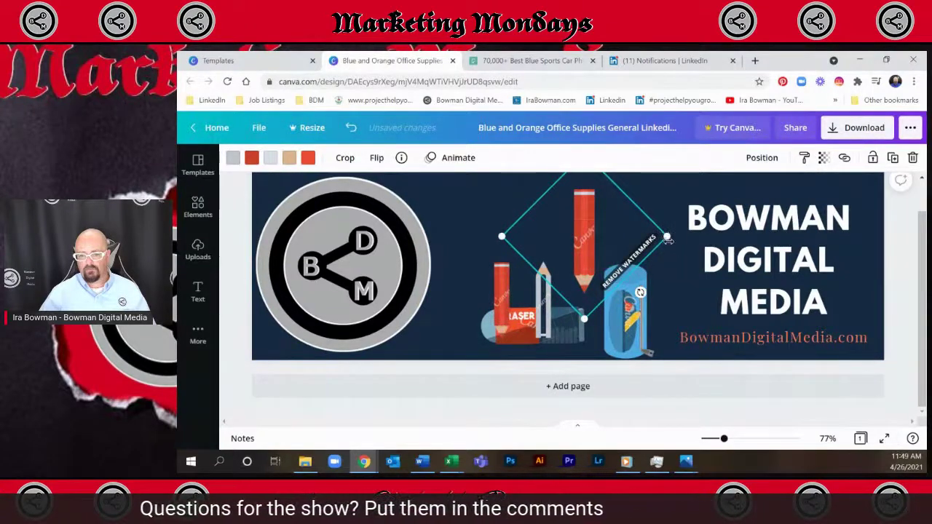
pyautogui.moveTo(668, 238)
pyautogui.mouseDown()
pyautogui.moveTo(608, 250)
pyautogui.moveTo(597, 266)
pyautogui.moveTo(606, 290)
pyautogui.moveTo(659, 303)
pyautogui.moveTo(650, 302)
pyautogui.mouseUp()
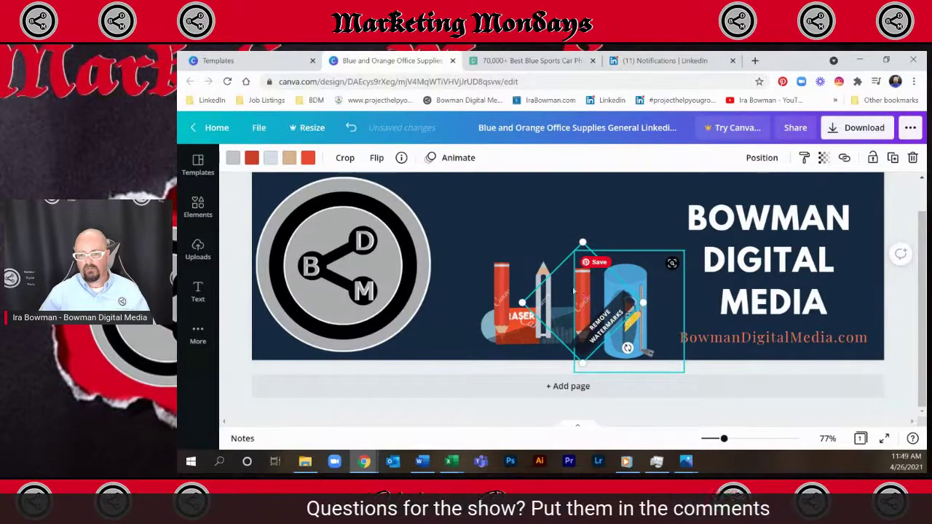
pyautogui.moveTo(582, 251); pyautogui.dragTo(582, 247)
pyautogui.moveTo(584, 298); pyautogui.dragTo(677, 298)
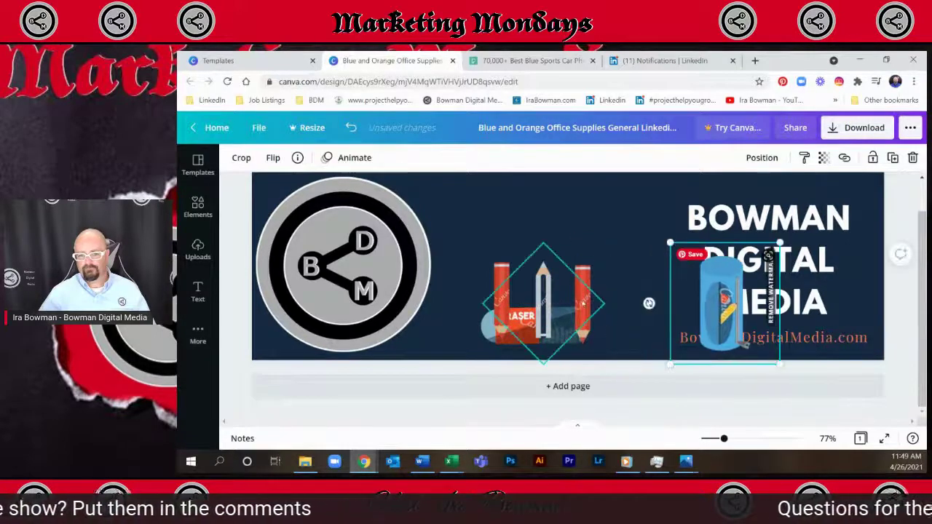
# Step: Select all three pencils together and move them up above the eraser
pyautogui.click(543, 321)
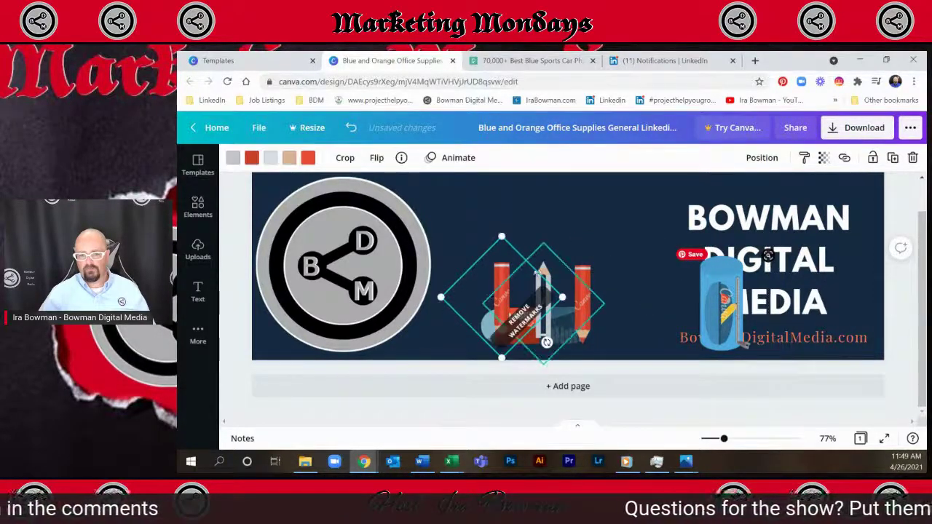
pyautogui.keyDown('shift'); pyautogui.click(573, 268); pyautogui.keyUp('shift')
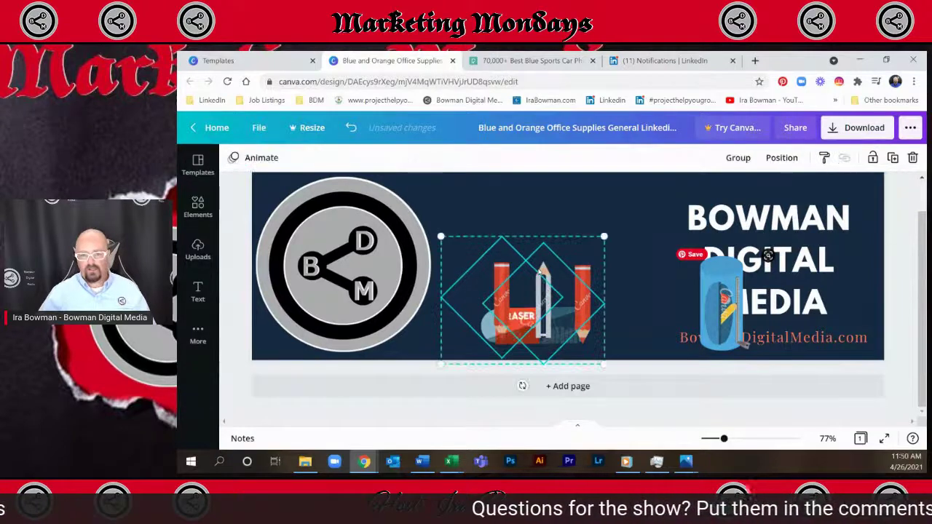
pyautogui.keyDown('shift'); pyautogui.click(575, 269); pyautogui.keyUp('shift')
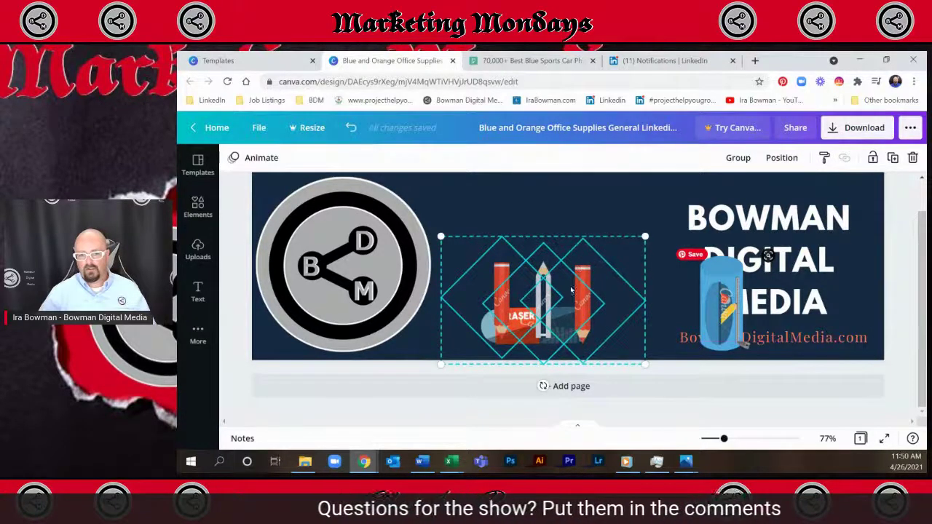
pyautogui.moveTo(572, 291); pyautogui.dragTo(574, 228)
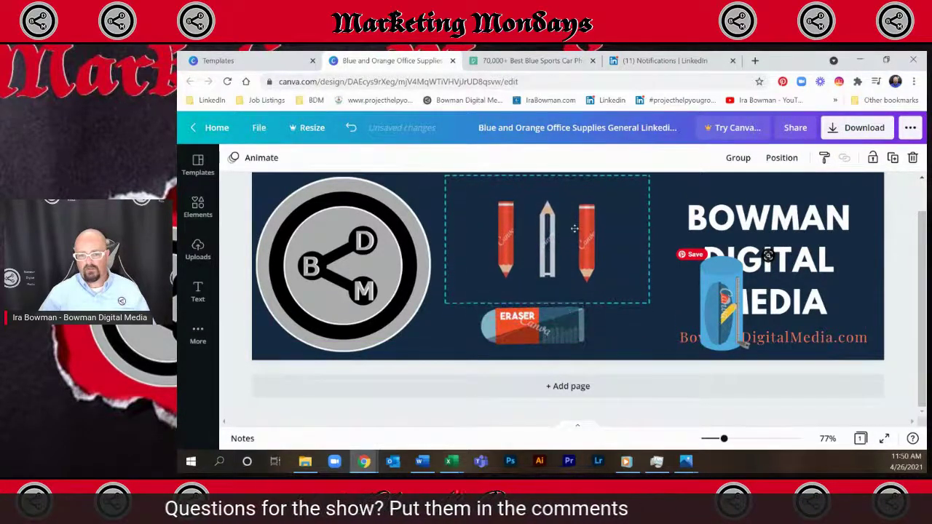
pyautogui.moveTo(575, 229); pyautogui.dragTo(589, 216)
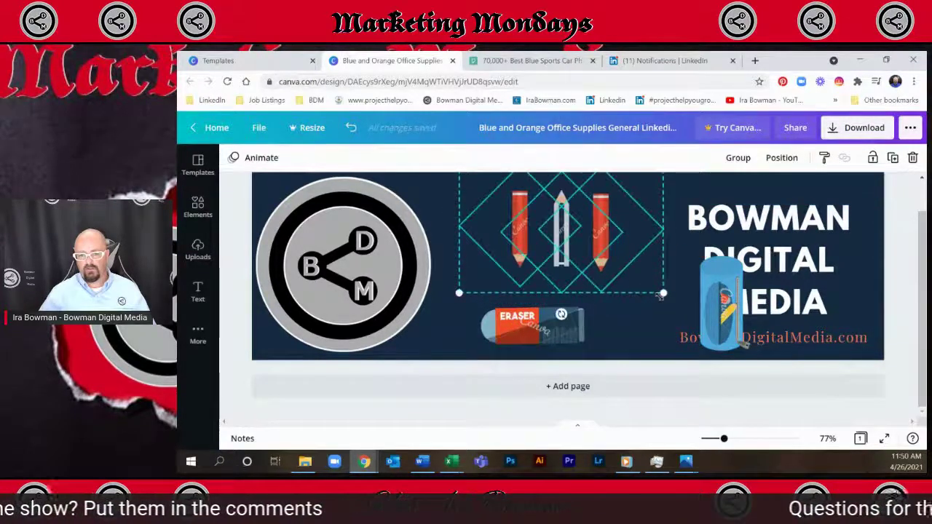
# Step: Shrink the three selected pencils to about 247 × 155 and center them near the banner's upper edge
pyautogui.moveTo(661, 291)
pyautogui.mouseDown()
pyautogui.moveTo(615, 256)
pyautogui.moveTo(588, 249)
pyautogui.moveTo(589, 225)
pyautogui.moveTo(603, 226)
pyautogui.mouseUp()
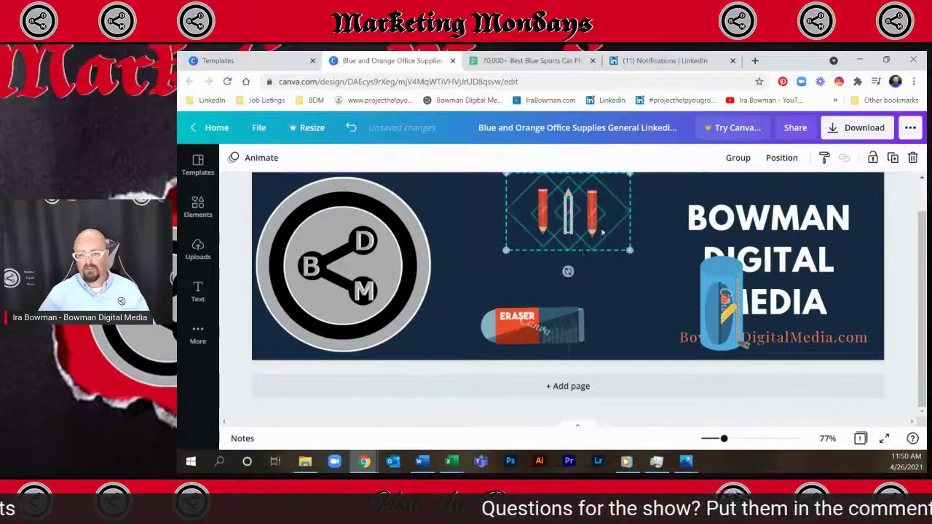
pyautogui.moveTo(506, 249); pyautogui.dragTo(518, 244)
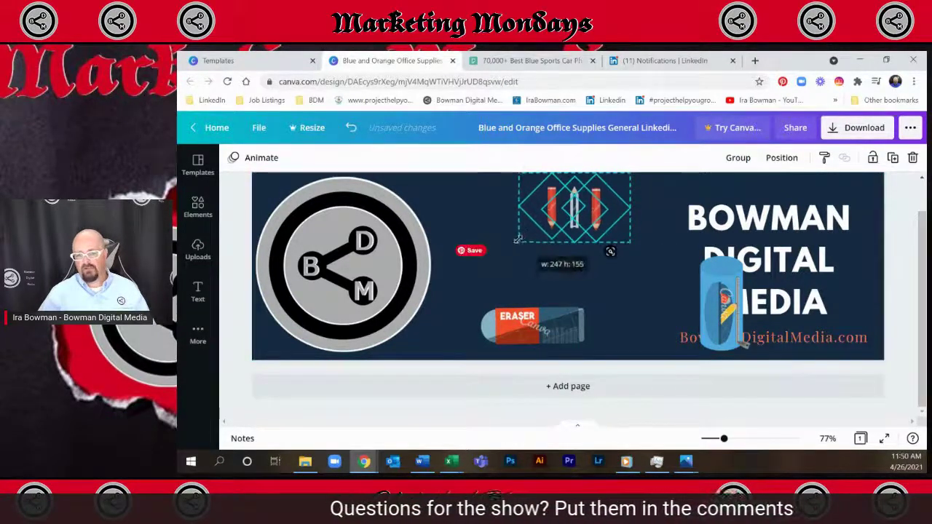
pyautogui.click(580, 220)
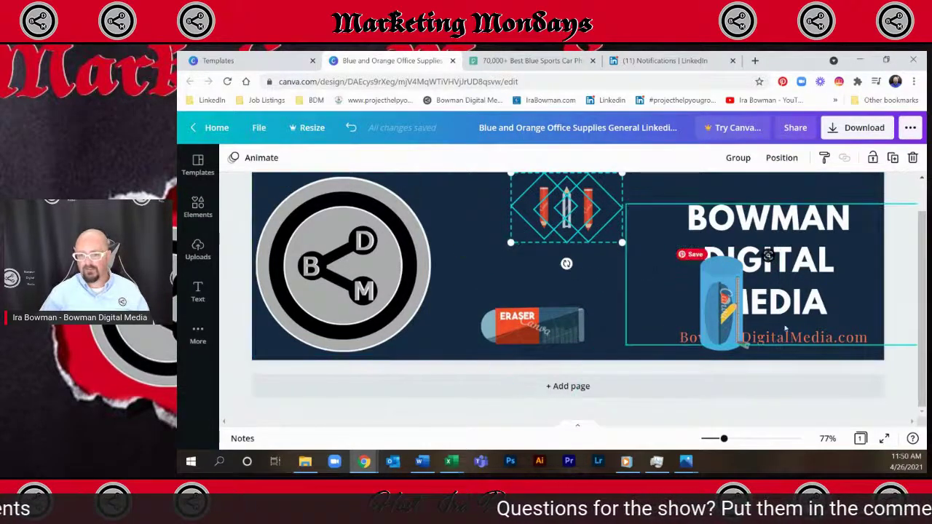
# Step: Move the eraser up toward the pencils, shrink it and place it just below them
pyautogui.moveTo(524, 332)
pyautogui.mouseDown()
pyautogui.moveTo(544, 293)
pyautogui.moveTo(566, 297)
pyautogui.mouseUp()
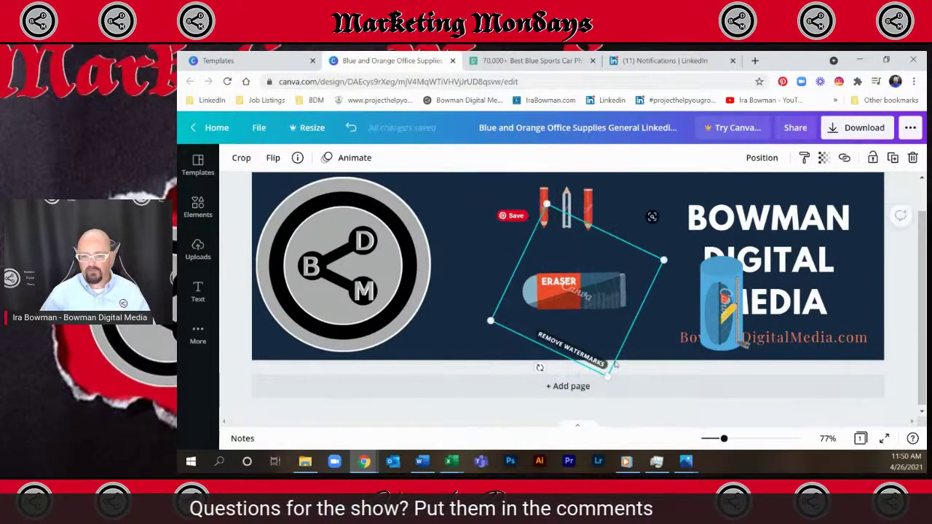
pyautogui.moveTo(609, 372)
pyautogui.mouseDown()
pyautogui.moveTo(610, 340)
pyautogui.moveTo(588, 309)
pyautogui.mouseUp()
pyautogui.moveTo(576, 256); pyautogui.dragTo(557, 265)
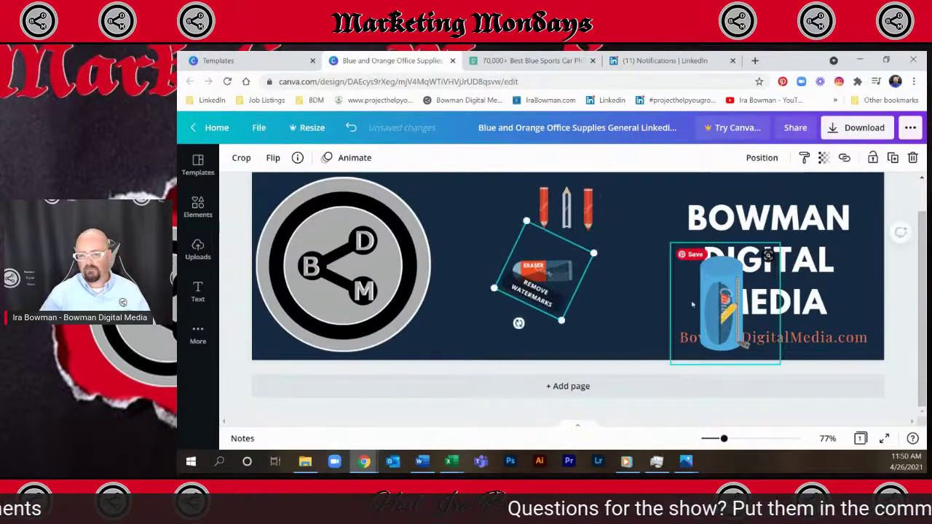
# Step: Shrink the pencil case and move it off the headline to sit beside the eraser, below the pencils
pyautogui.click(714, 310)
pyautogui.moveTo(782, 367); pyautogui.dragTo(732, 313)
pyautogui.moveTo(649, 277); pyautogui.dragTo(541, 269)
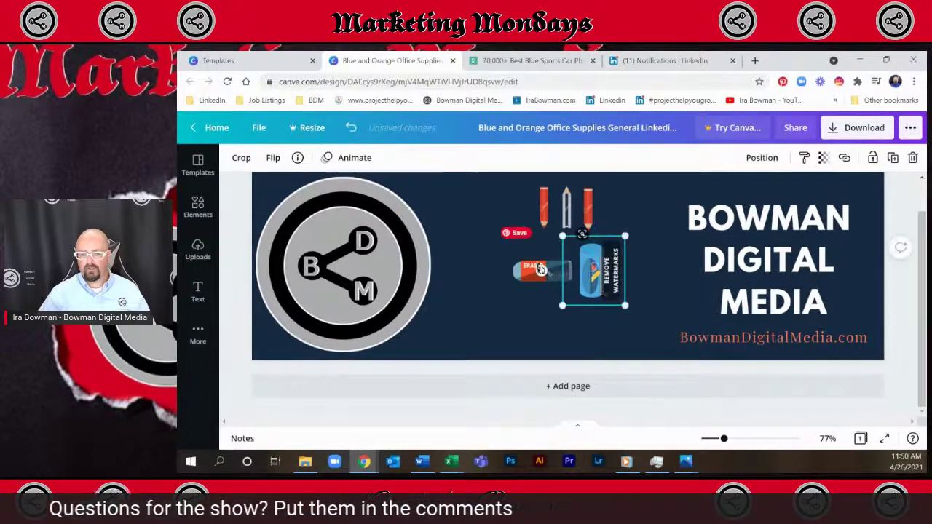
# Step: Move the small eraser left to leave a gap between it and the pencil case
pyautogui.click(540, 271)
pyautogui.moveTo(515, 321); pyautogui.dragTo(525, 326)
pyautogui.click(623, 335)
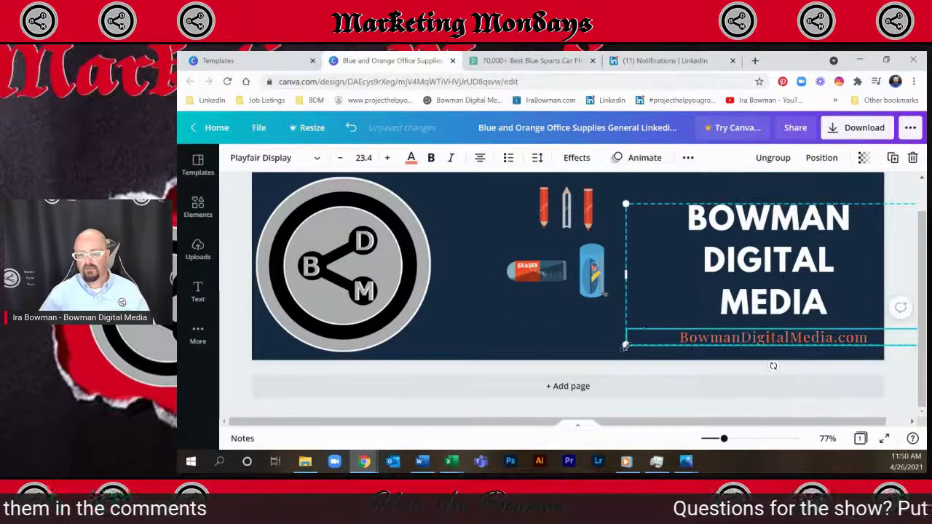
pyautogui.hotkey('ctrl', 'z')
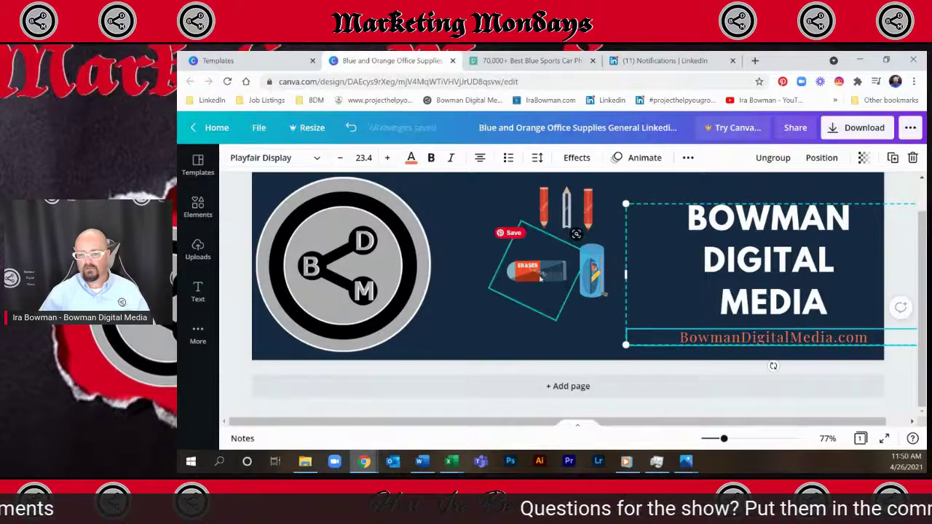
pyautogui.click(517, 310)
pyautogui.moveTo(517, 310); pyautogui.dragTo(514, 278)
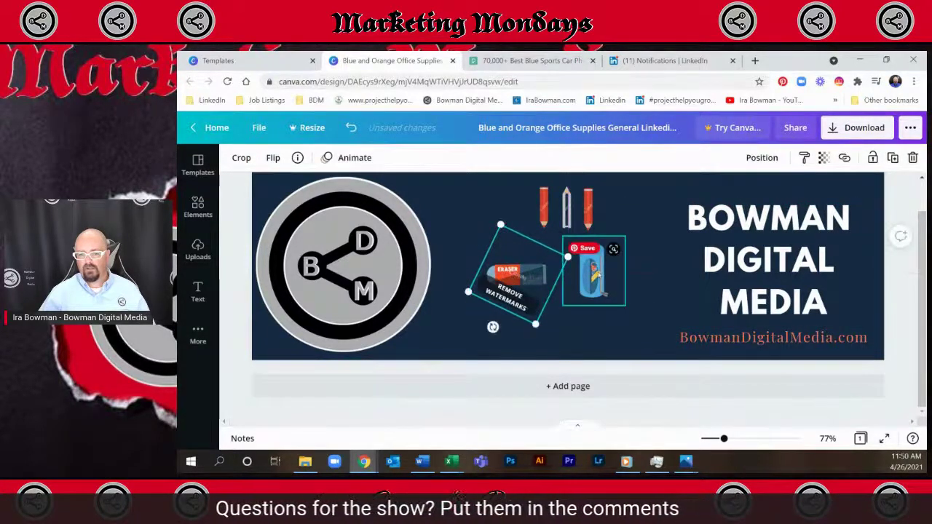
# Step: Enlarge and lower the pencil case slightly, and move the eraser down level with its middle
pyautogui.click(595, 276)
pyautogui.moveTo(625, 306)
pyautogui.mouseDown()
pyautogui.moveTo(641, 324)
pyautogui.moveTo(631, 334)
pyautogui.mouseUp()
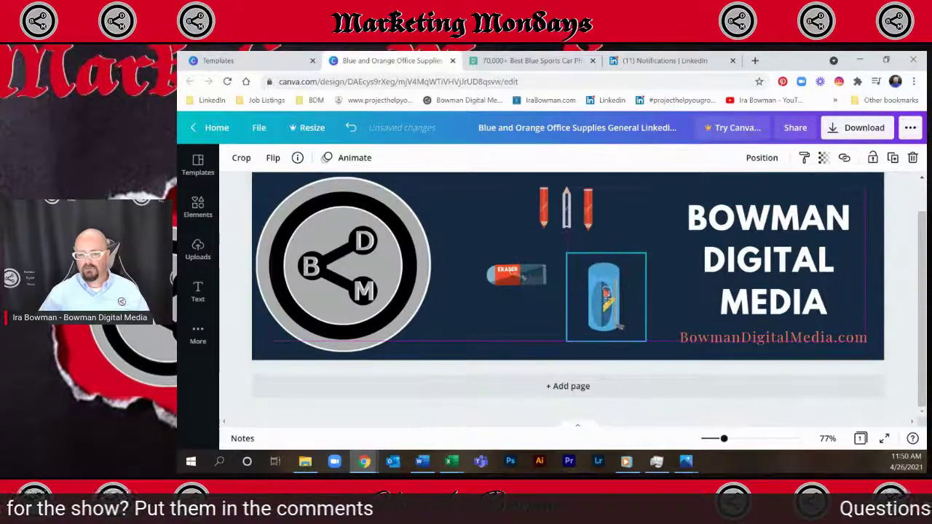
pyautogui.moveTo(540, 272); pyautogui.dragTo(521, 290)
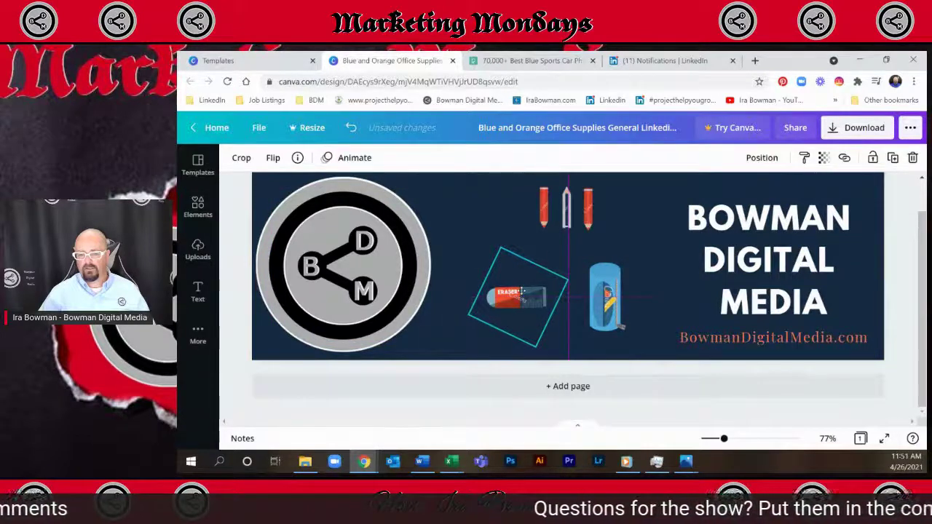
# Step: Nudge the eraser slightly to the right, deselect it and save the design
pyautogui.moveTo(521, 290); pyautogui.dragTo(522, 291)
pyautogui.click(651, 188)
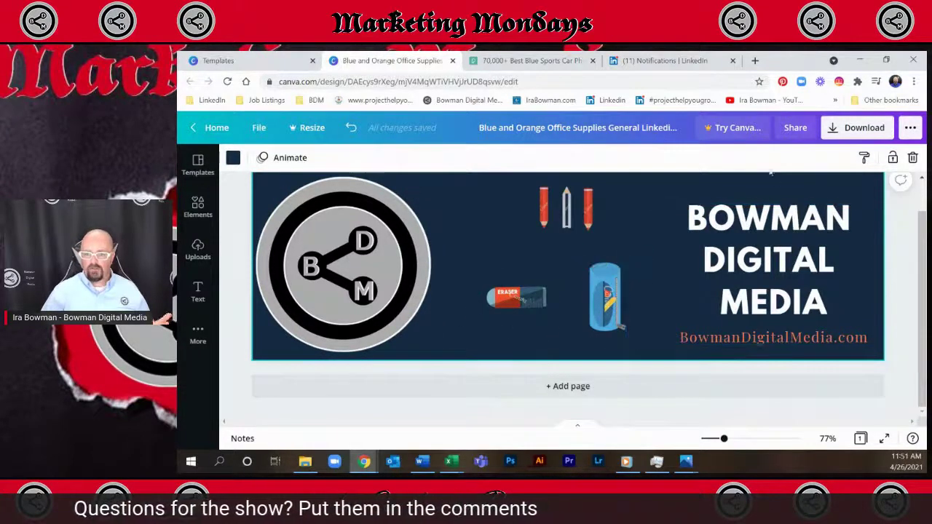
pyautogui.click(262, 129)
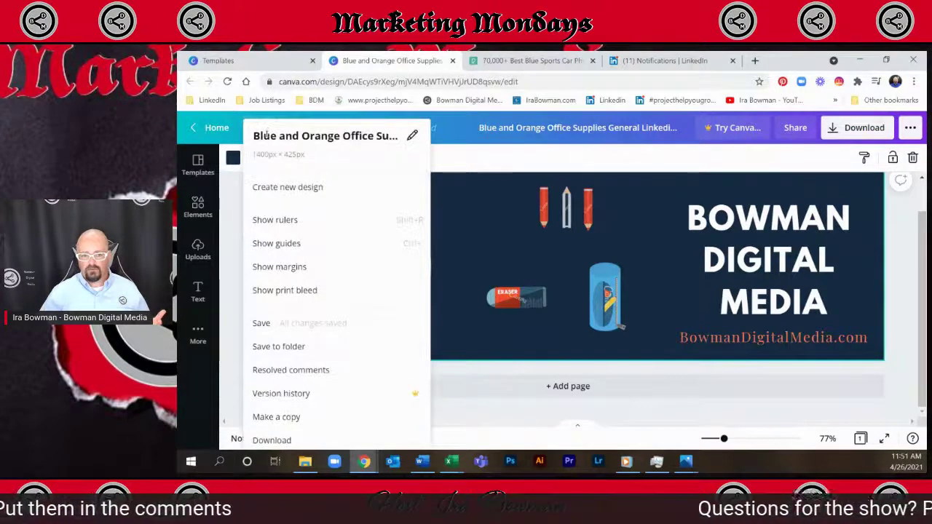
pyautogui.click(274, 328)
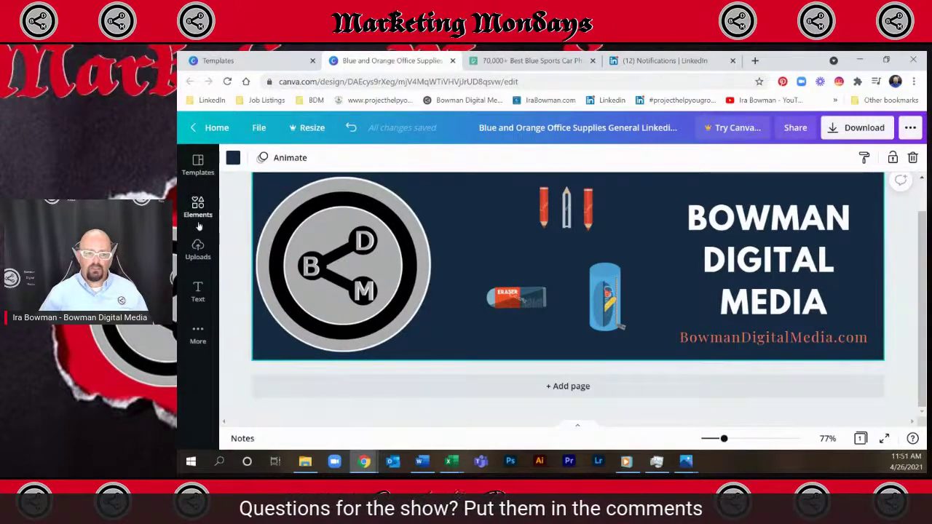
# Step: Reopen the Blue and Orange Office Supplies General Linkedin Banner from the list of all designs
pyautogui.click(211, 127)
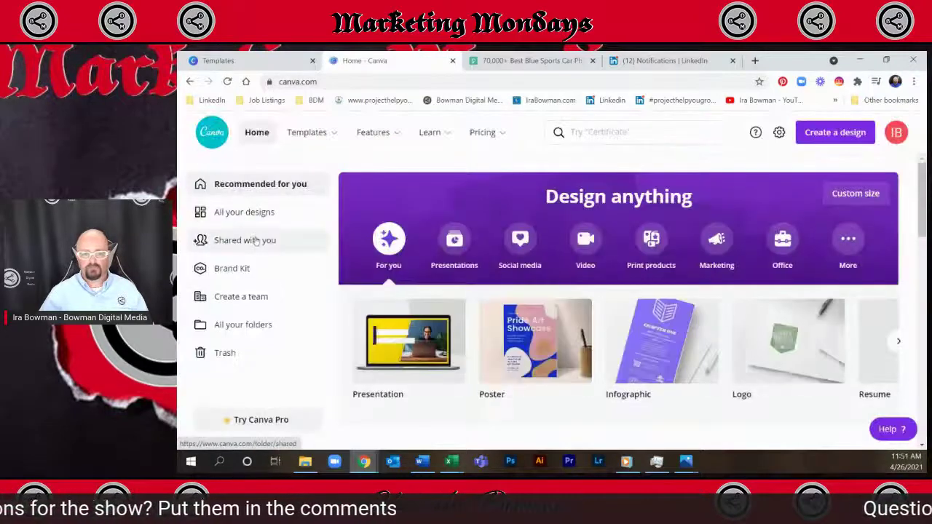
pyautogui.click(251, 218)
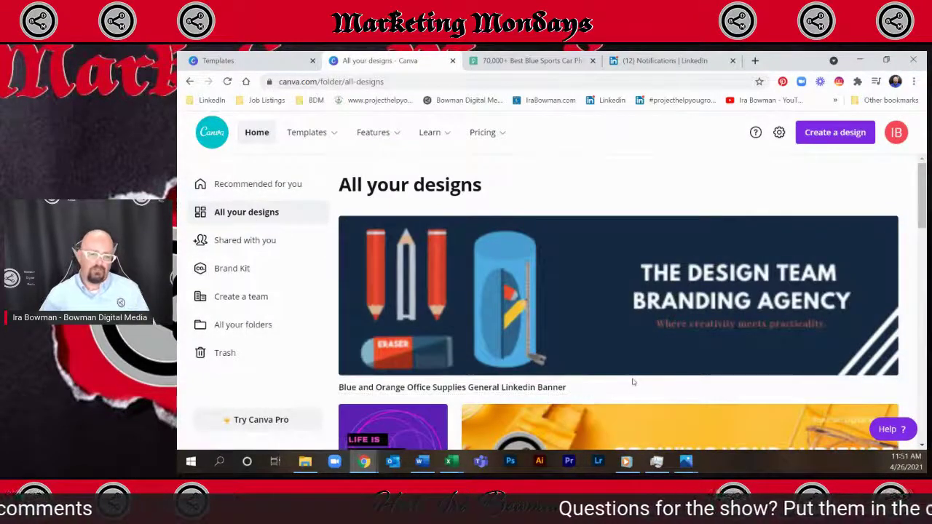
pyautogui.moveTo(623, 362)
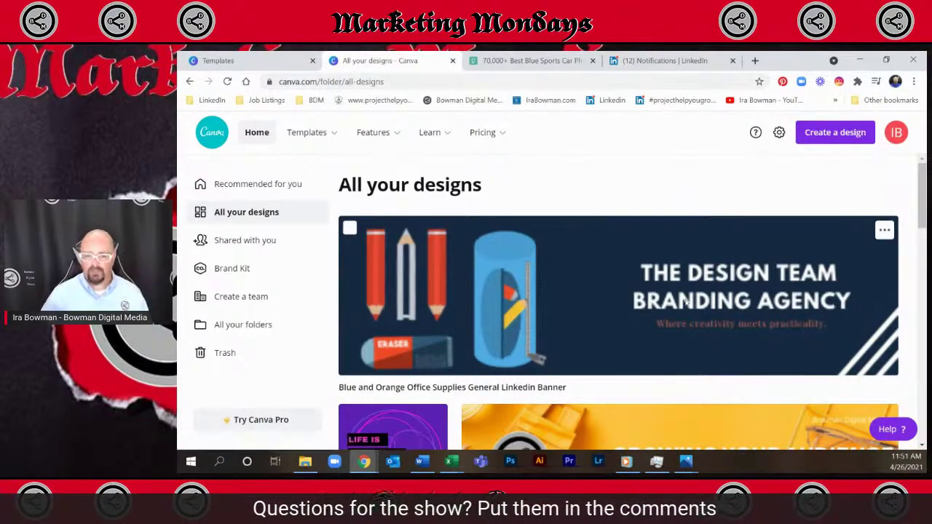
pyautogui.click(630, 298)
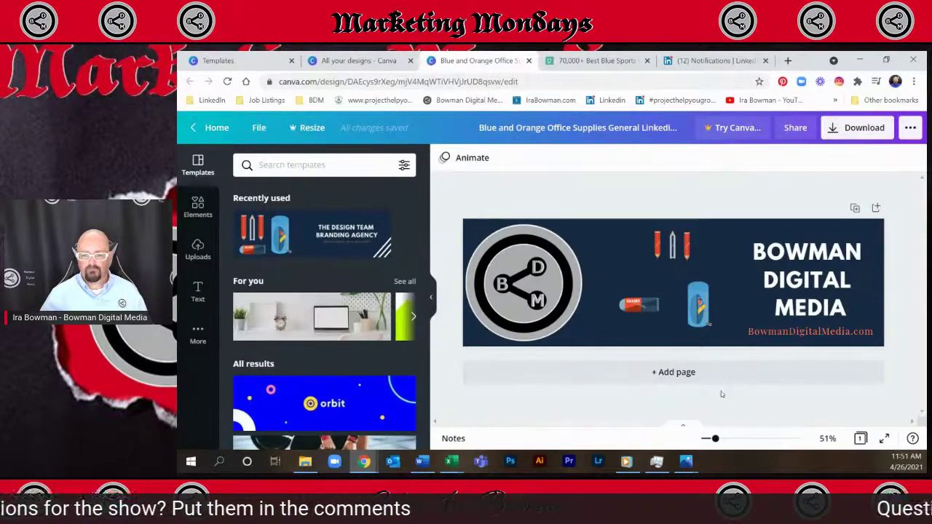
# Step: Try red on the BOWMAN DIGITAL MEDIA headline, recolor it light grey and open the custom color picker
pyautogui.click(782, 292)
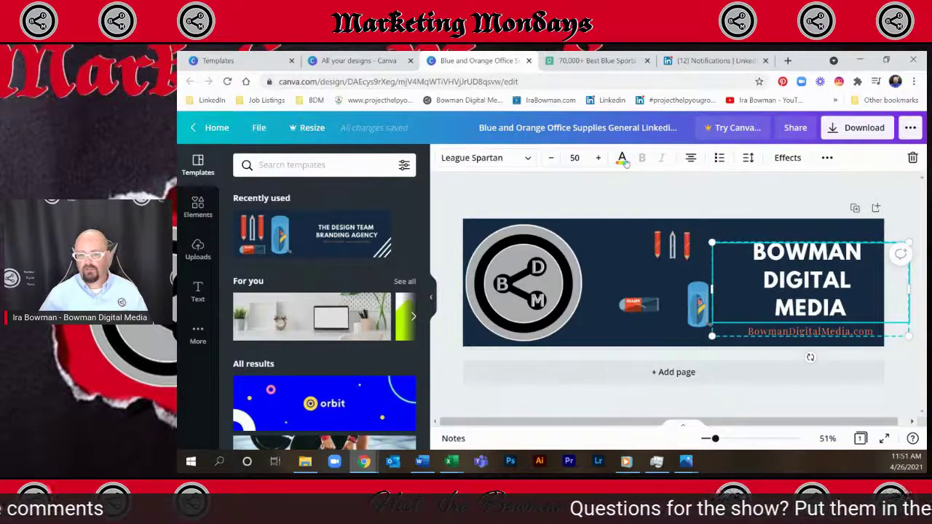
pyautogui.click(622, 158)
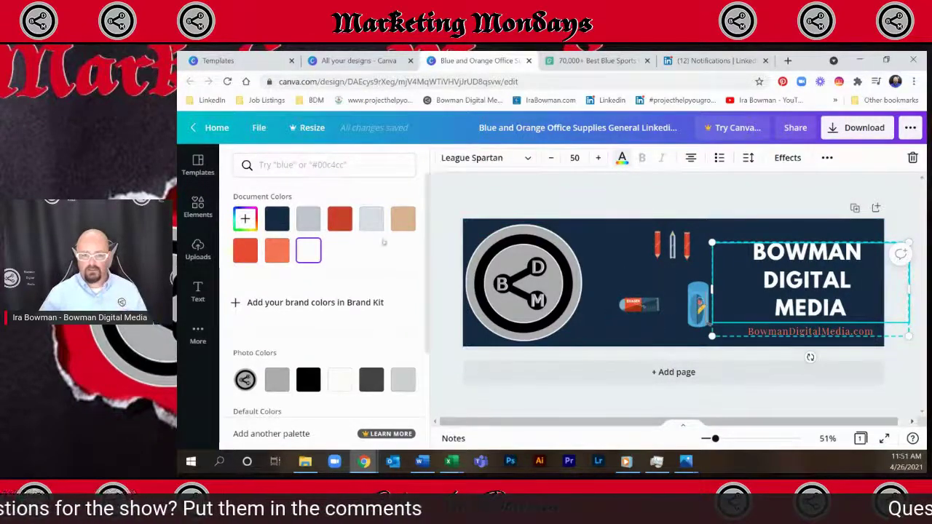
pyautogui.click(350, 225)
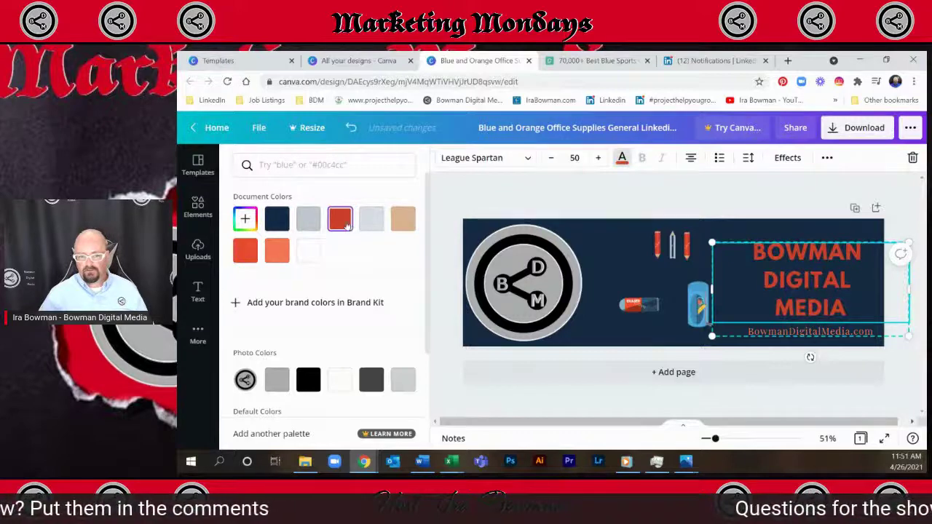
pyautogui.click(307, 222)
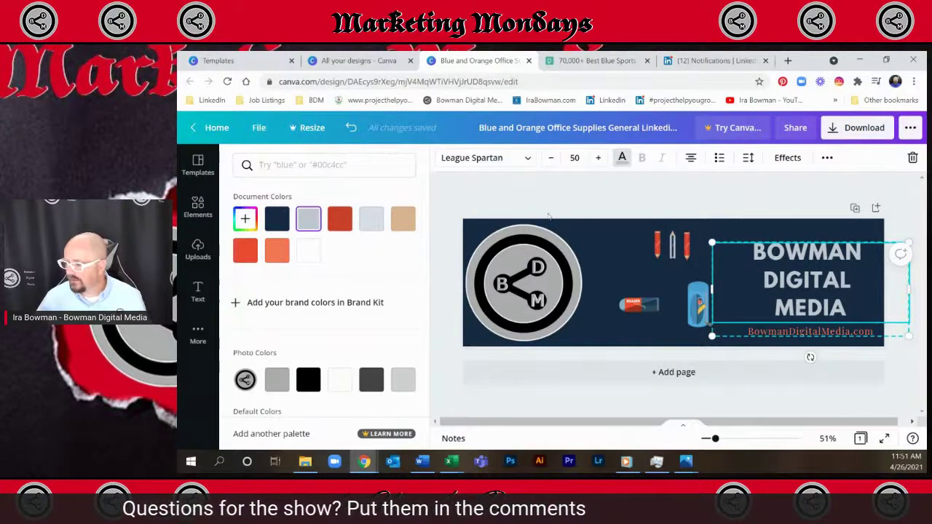
pyautogui.click(246, 218)
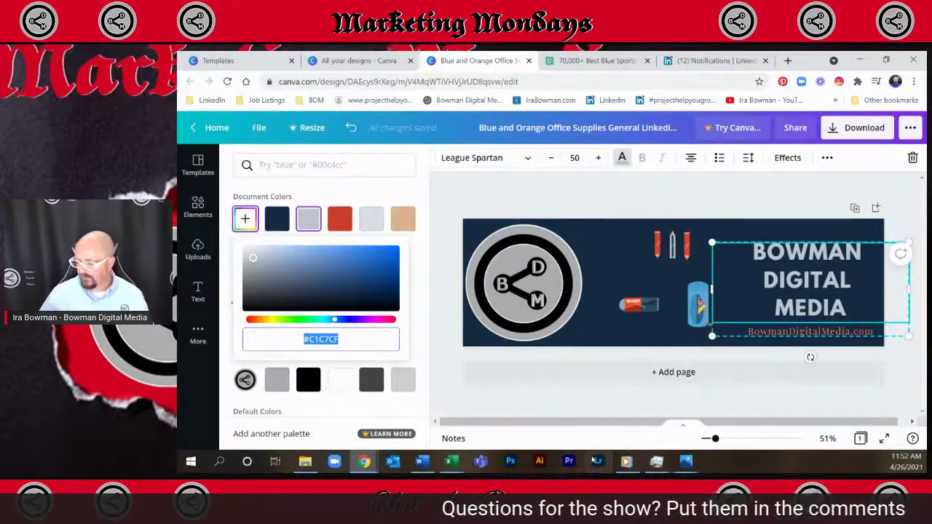
# Step: Switch to Photoshop, bring its window with the BDM logo into view and maximize it
pyautogui.click(510, 462)
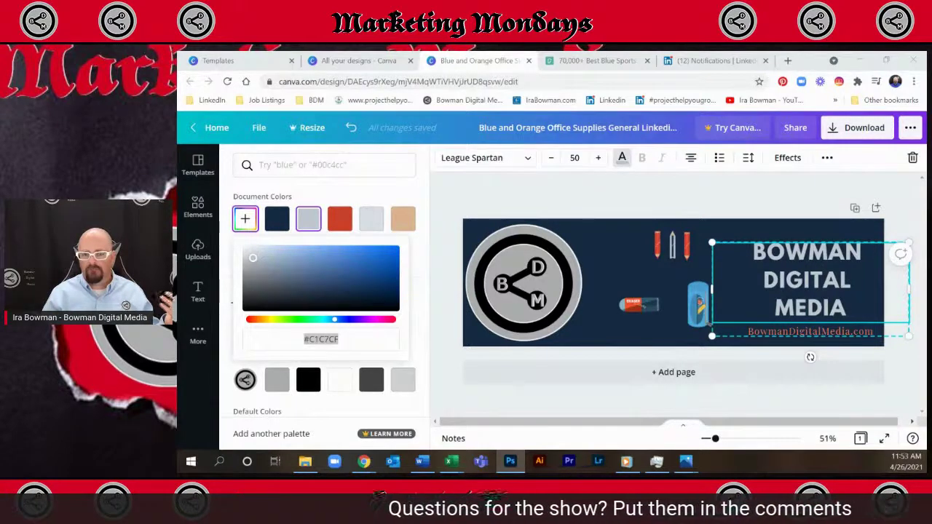
pyautogui.moveTo(182, 218); pyautogui.dragTo(445, 185)
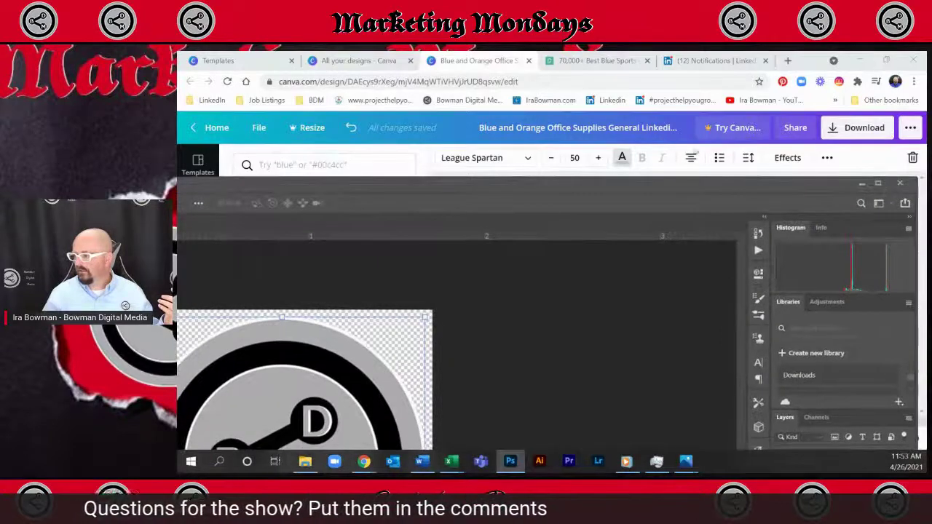
pyautogui.click(877, 182)
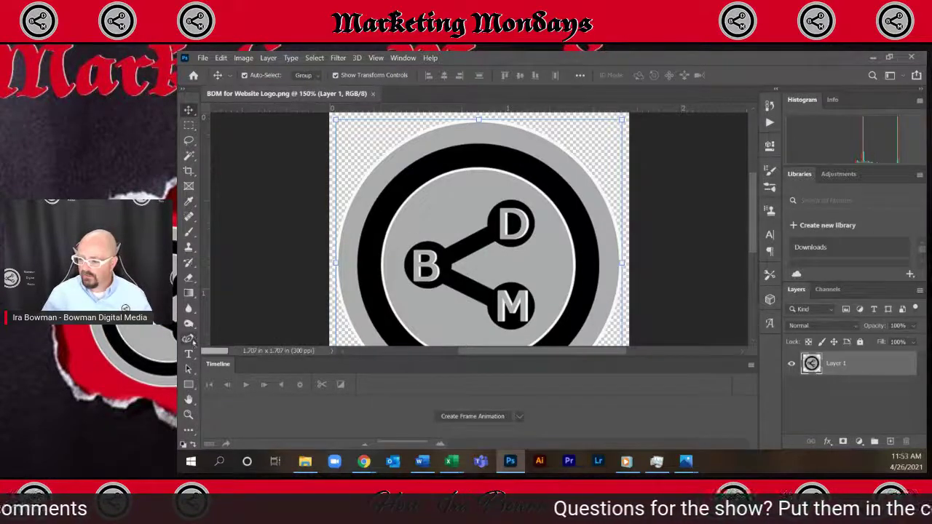
# Step: Look through Photoshop's tools and tool presets for a color control, and return to the Canva banner
pyautogui.scroll(-1, 191, 341)
pyautogui.scroll(-4, 188, 340)
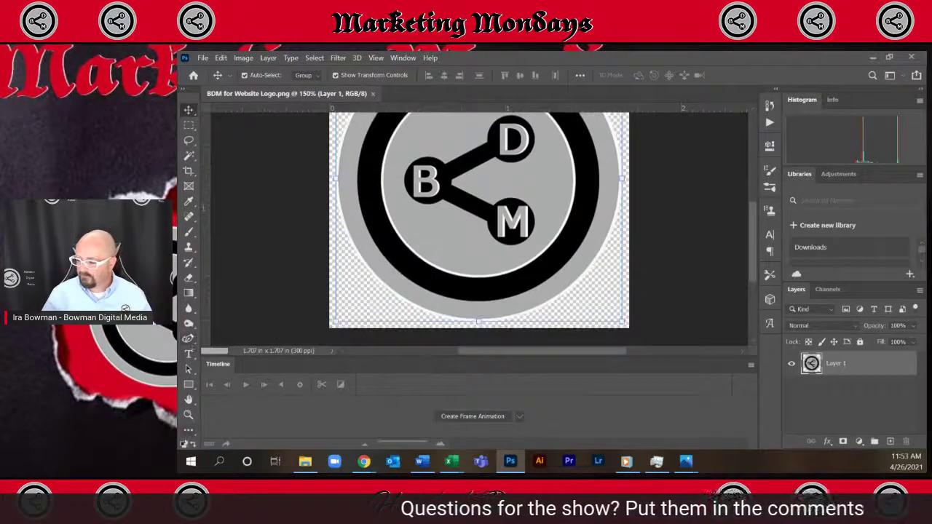
pyautogui.scroll(-2, 193, 441)
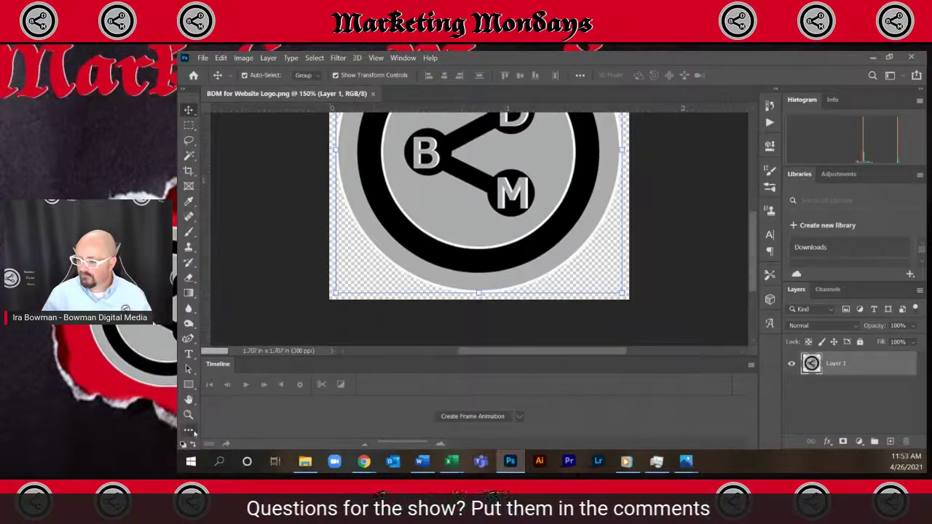
pyautogui.click(193, 432)
pyautogui.scroll(-2, 225, 410)
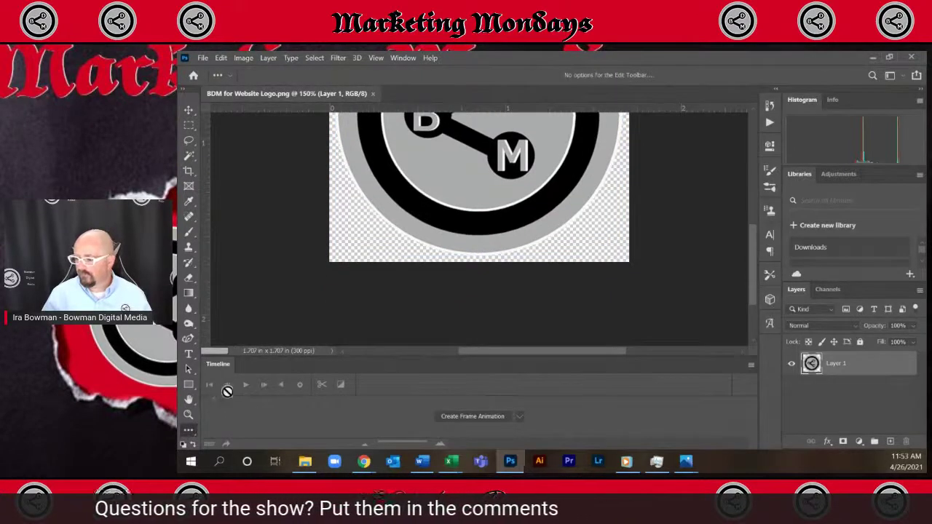
pyautogui.scroll(2, 226, 387)
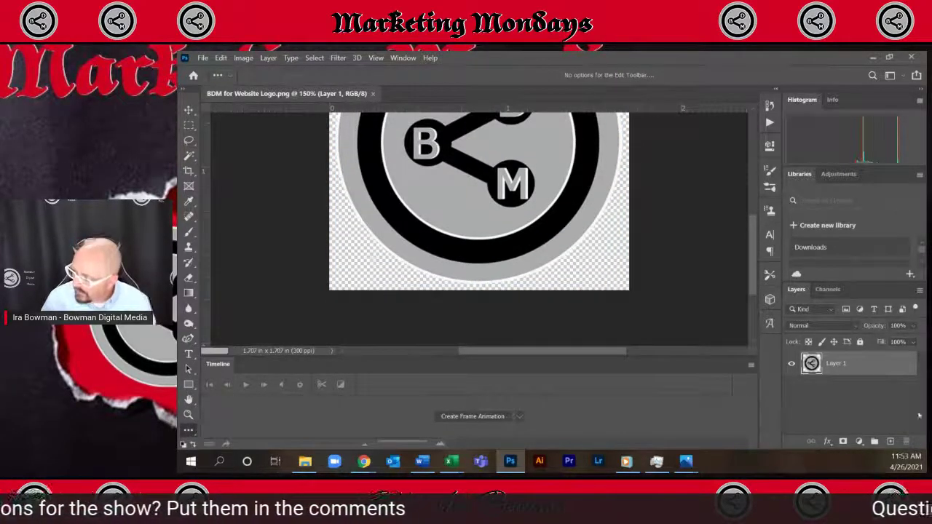
pyautogui.scroll(2, 685, 277)
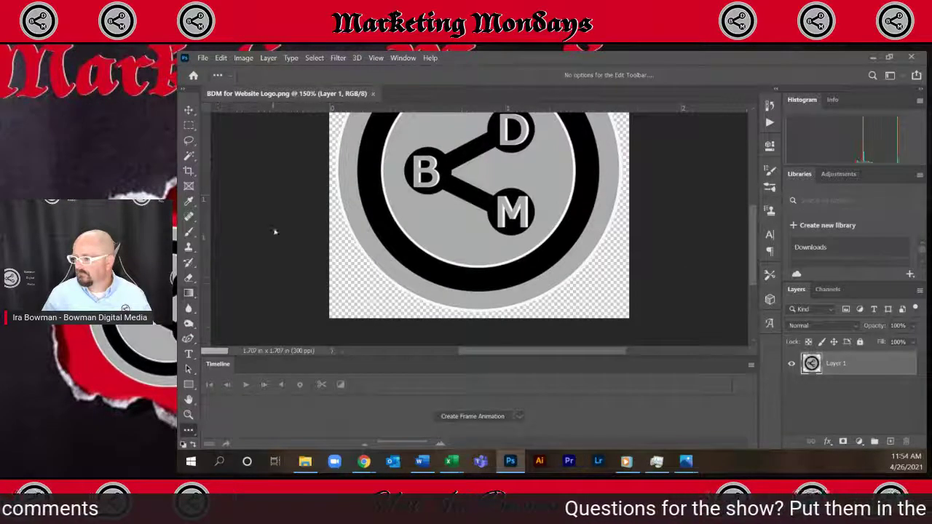
pyautogui.scroll(3, 273, 233)
pyautogui.click(231, 75)
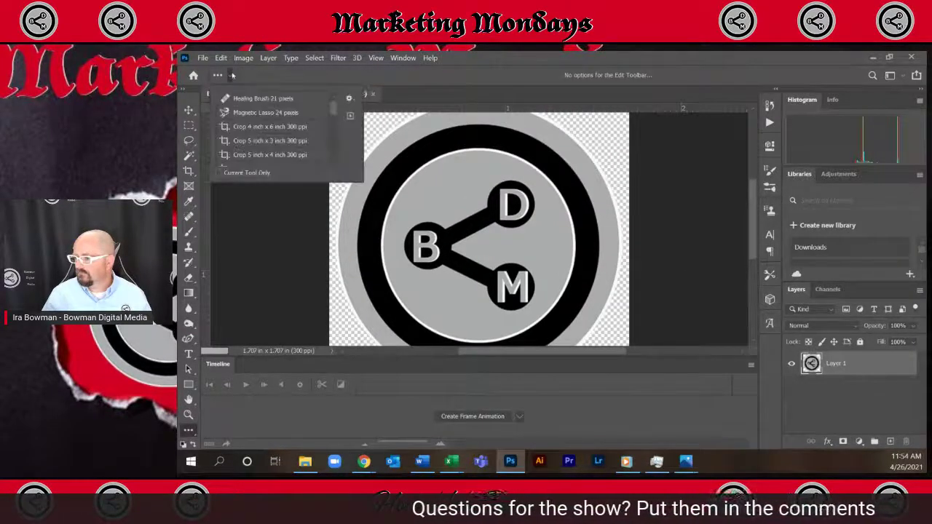
pyautogui.click(232, 75)
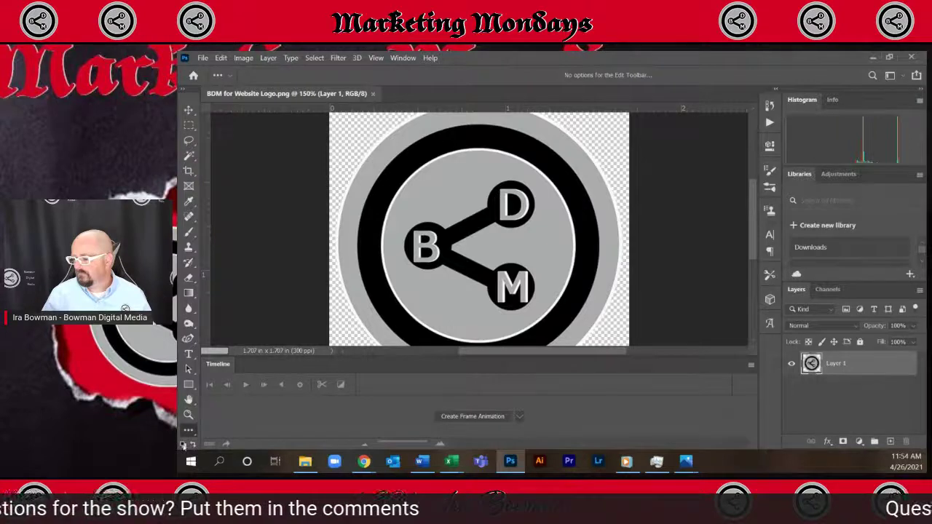
pyautogui.click(873, 57)
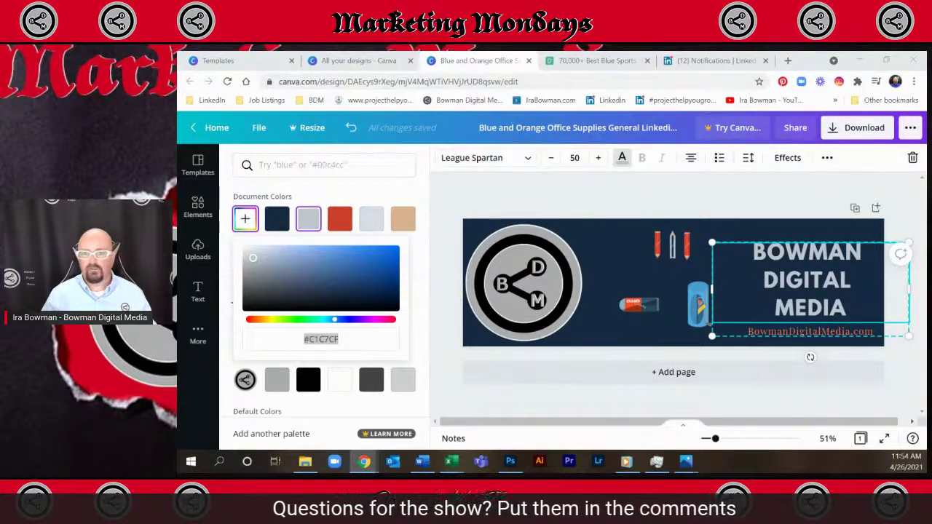
# Step: Switch to Photoshop and sample the light grey of the logo's inner circle with the Type tool's color picker
pyautogui.hotkey('alt', 'Tab')
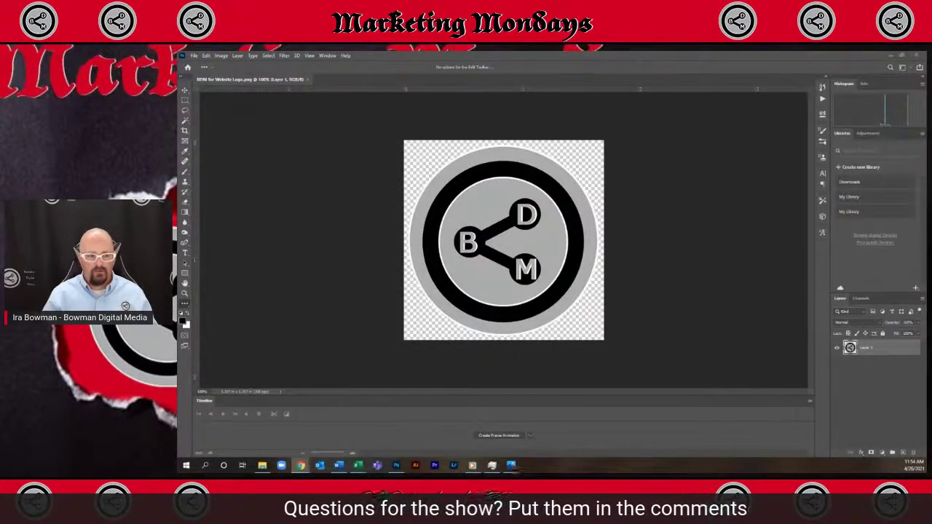
pyautogui.click(452, 219)
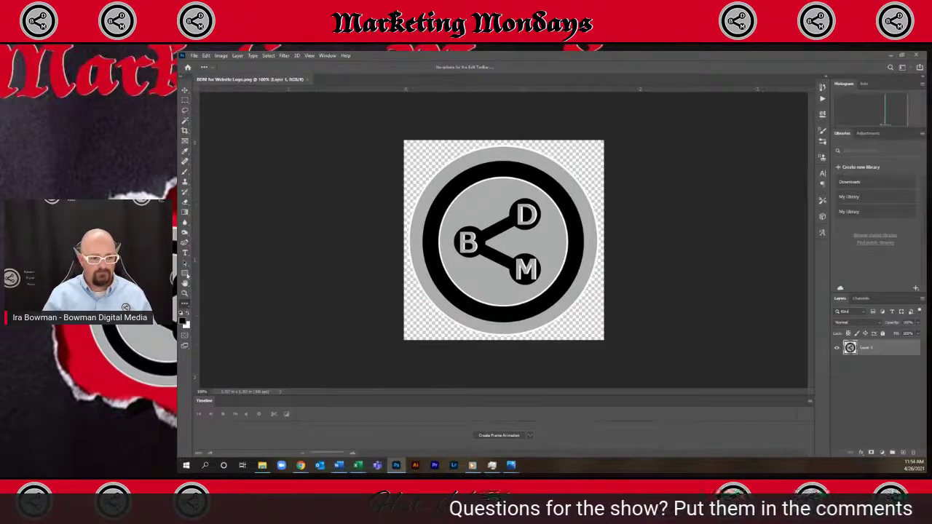
pyautogui.click(186, 254)
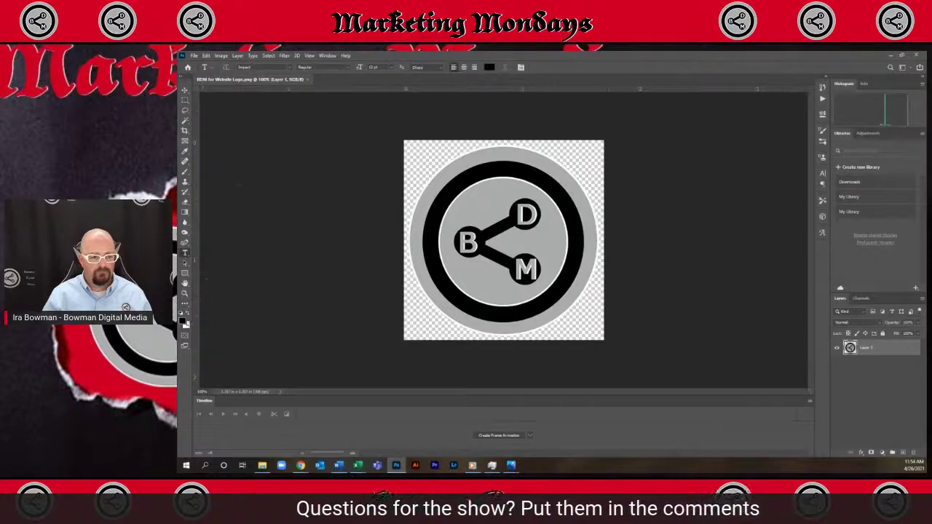
pyautogui.click(486, 67)
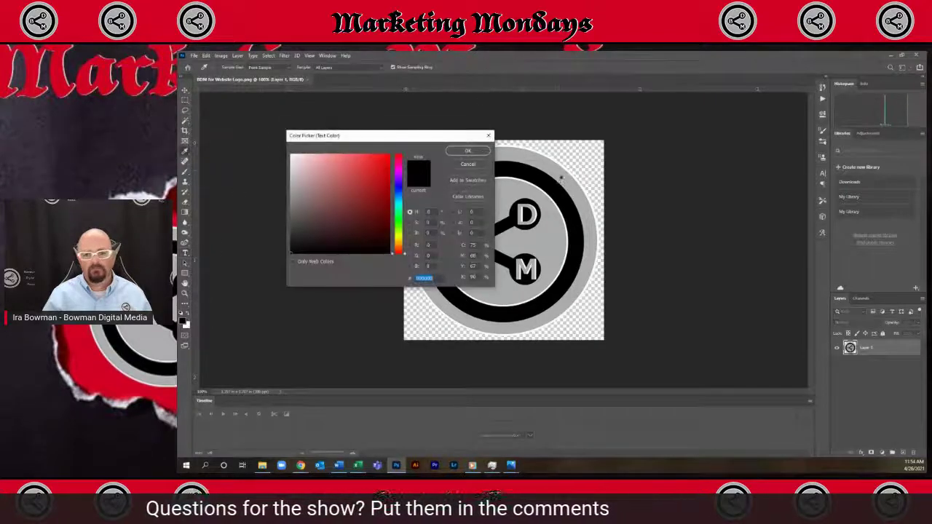
pyautogui.click(547, 214)
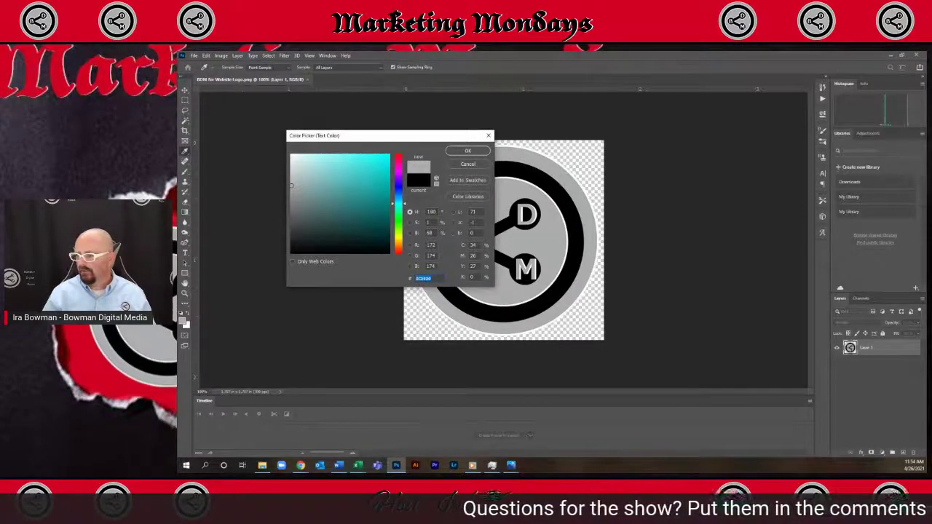
# Step: Switch back to Canva and set the headline's custom color to #ACAEAE, checking the code in the color picker
pyautogui.hotkey('alt', 'Tab')
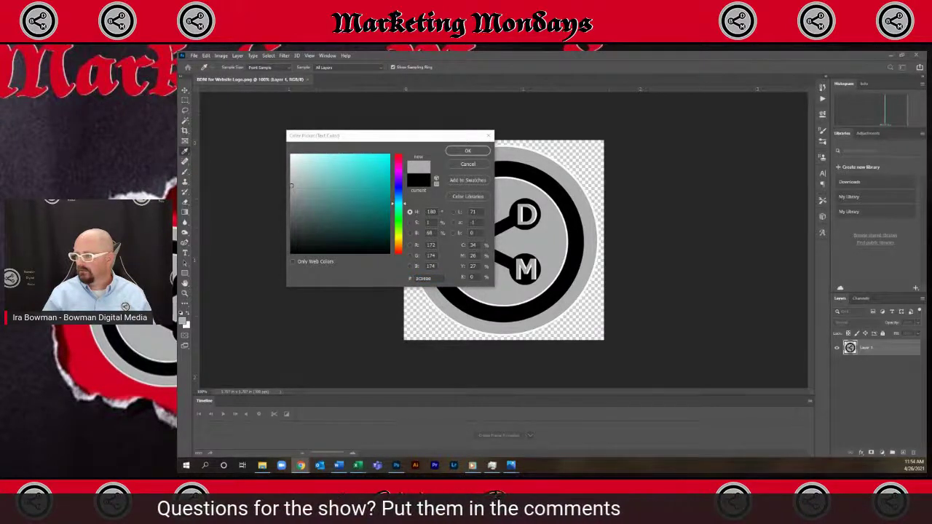
pyautogui.moveTo(927, 70); pyautogui.dragTo(627, 54)
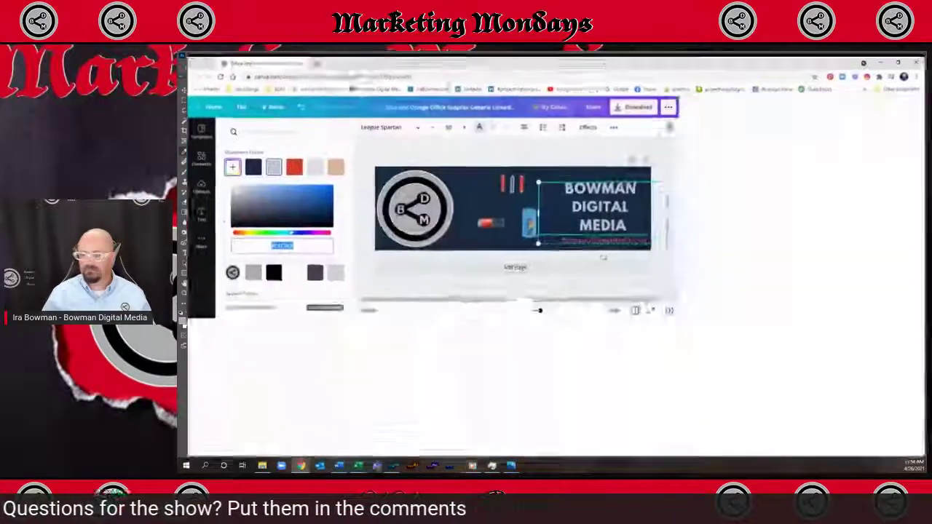
pyautogui.click(287, 243)
pyautogui.hotkey('ctrl', 'a')
pyautogui.write('#ACAEAE')
pyautogui.press('Return')
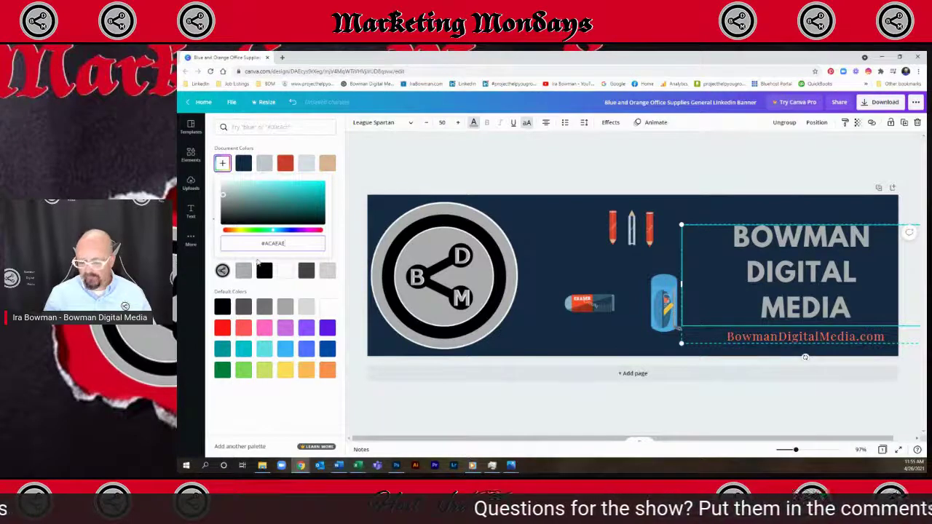
pyautogui.click(257, 262)
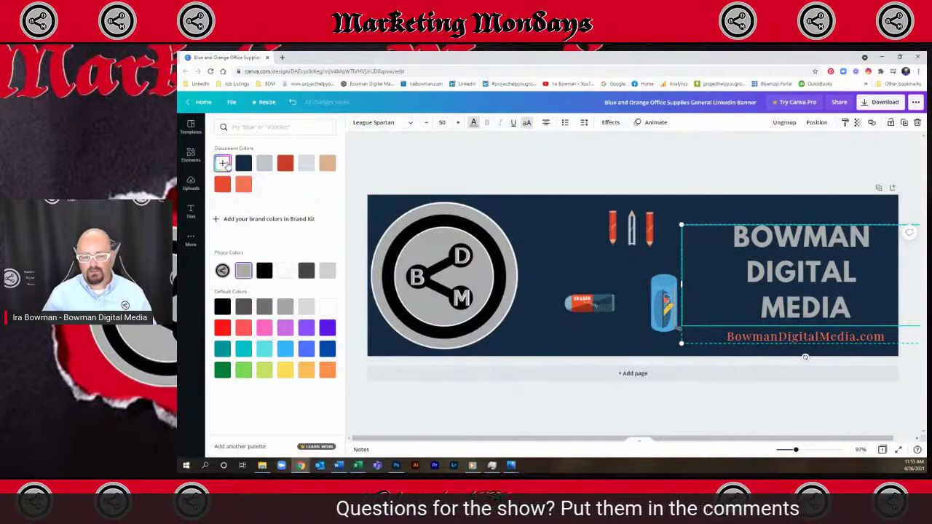
pyautogui.click(224, 163)
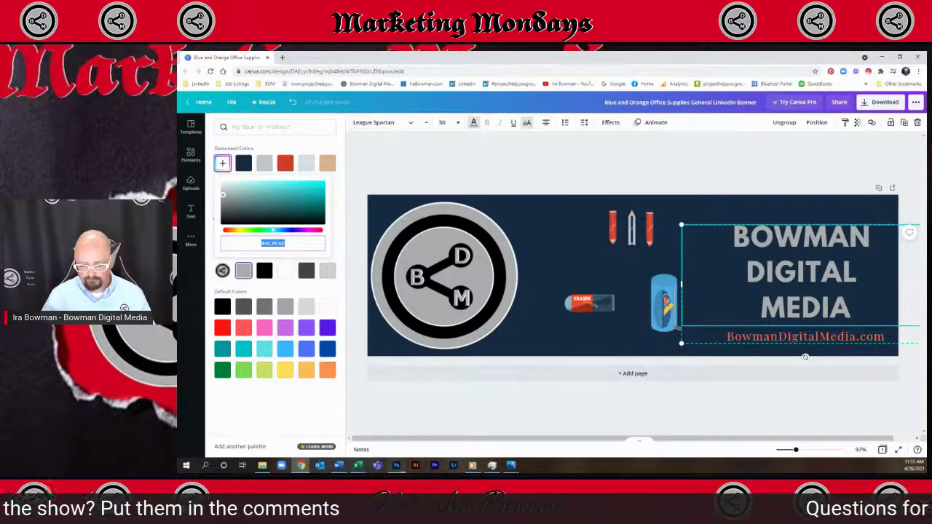
# Step: Switch to Photoshop, close the text color picker and bring up the dialog for opening another image file
pyautogui.click(396, 465)
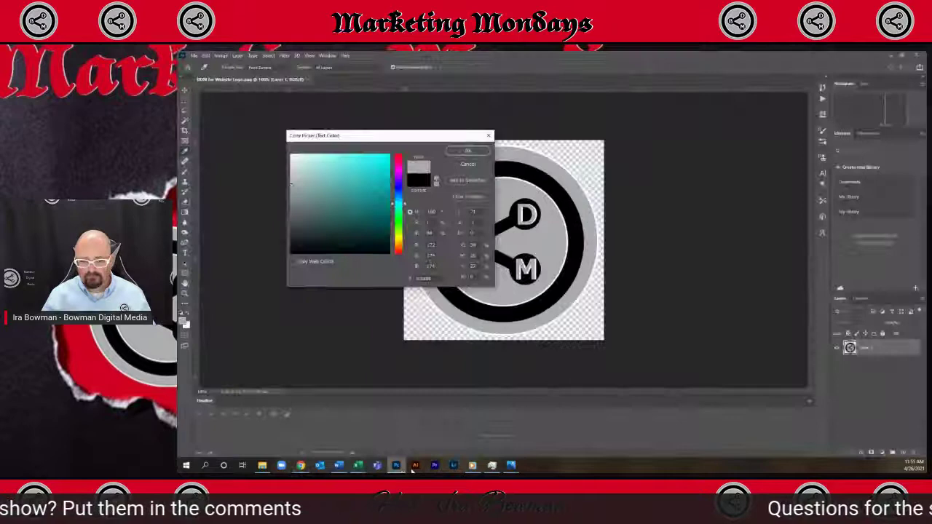
pyautogui.click(481, 154)
pyautogui.click(194, 55)
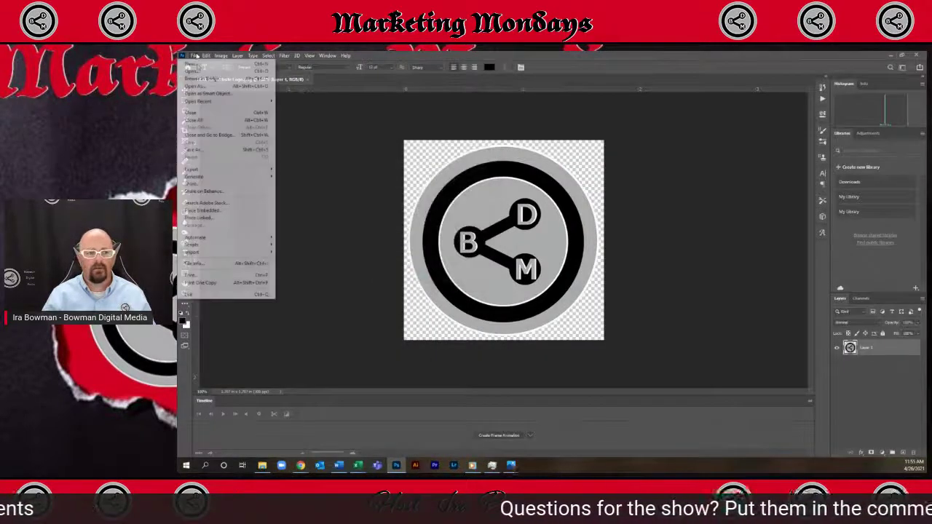
pyautogui.click(199, 73)
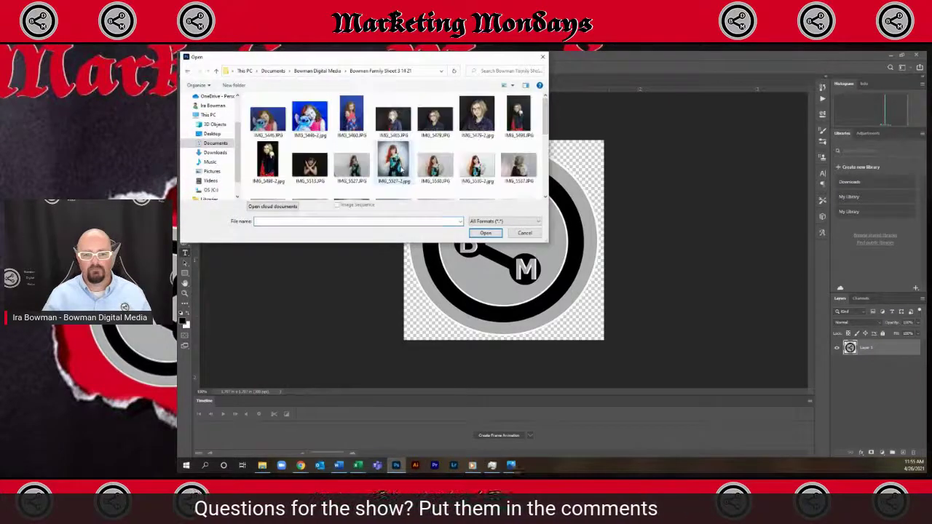
# Step: Find the 2500 Followers on LinkedIn.gif file in the Bowman Digital Media folder and open it
pyautogui.click(320, 120)
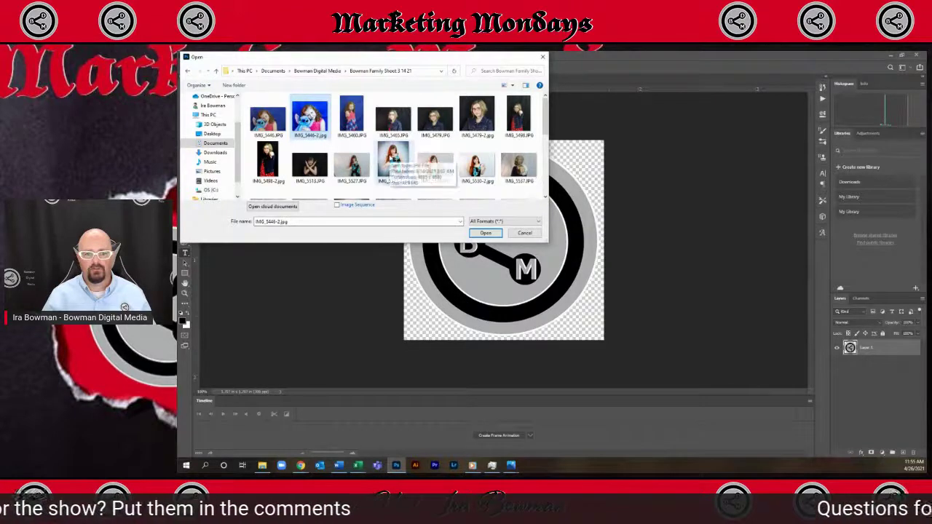
pyautogui.scroll(-3, 372, 153)
pyautogui.scroll(-1, 367, 150)
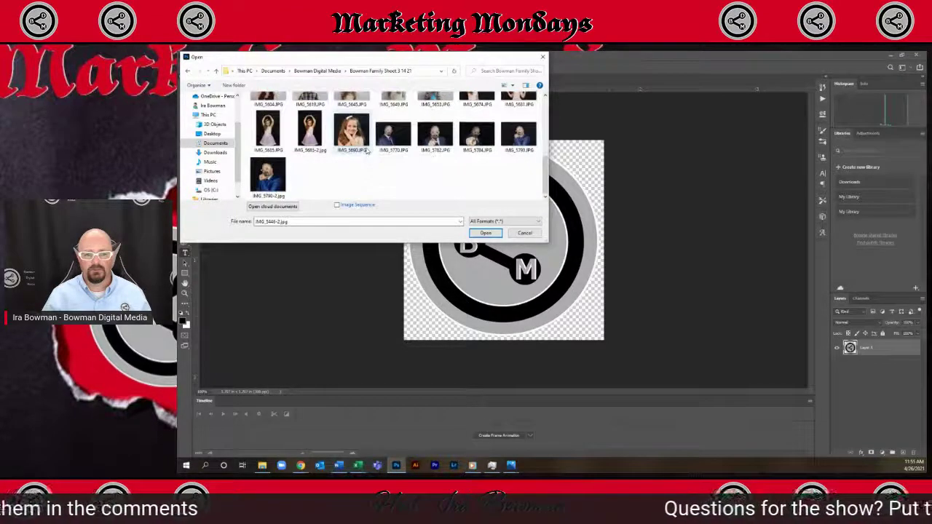
pyautogui.click(368, 149)
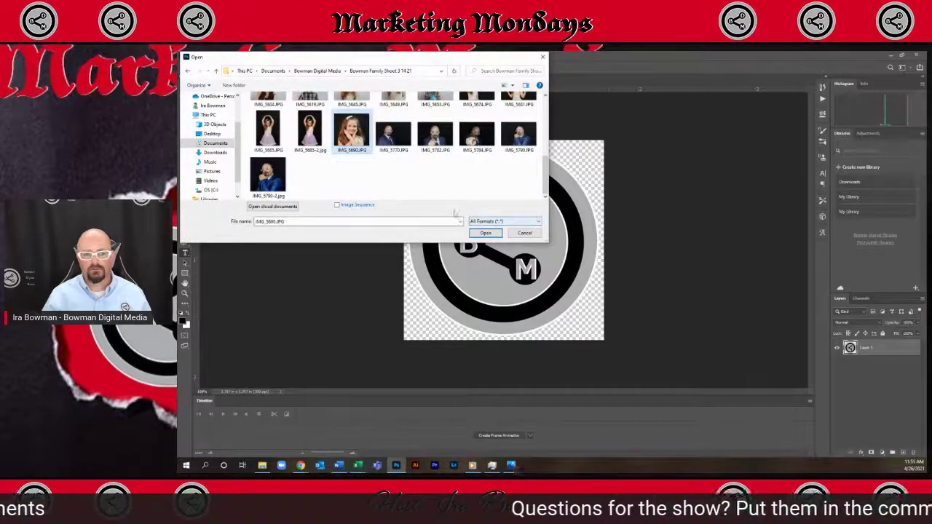
pyautogui.scroll(5, 375, 193)
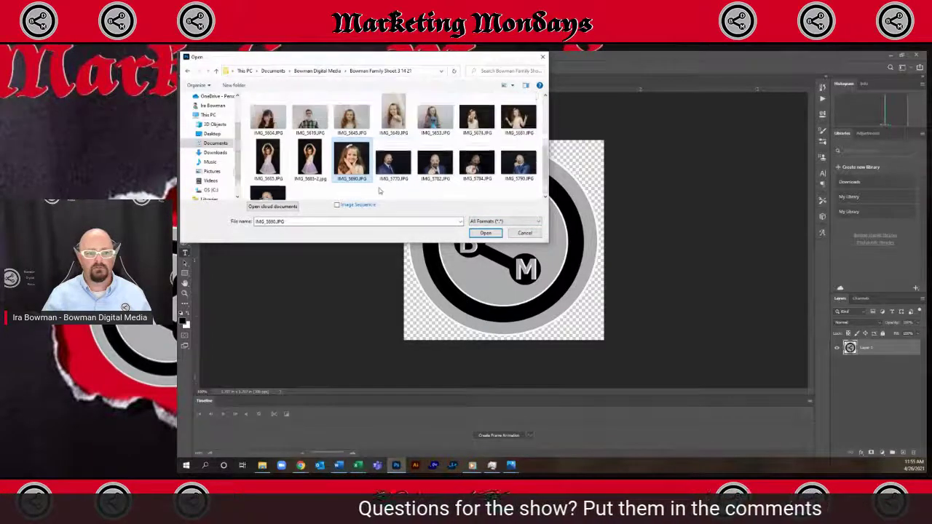
pyautogui.click(316, 70)
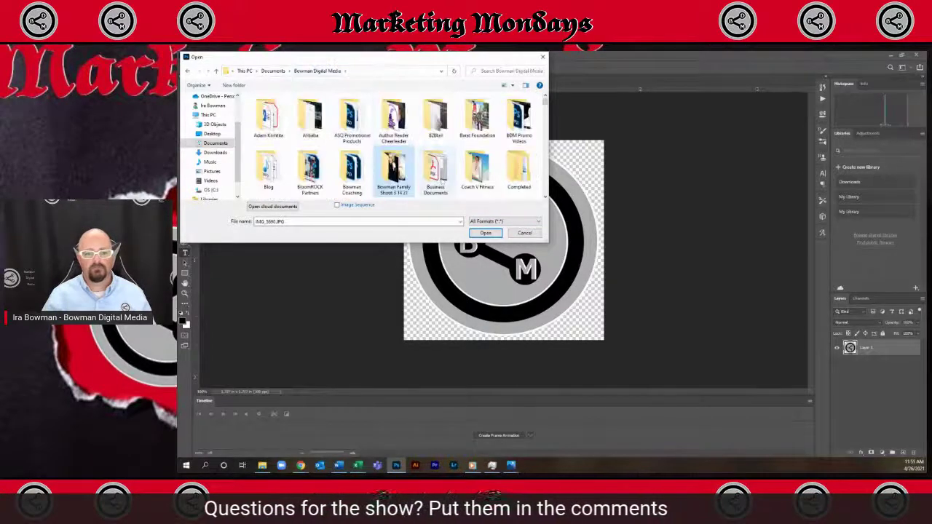
pyautogui.scroll(-5, 448, 138)
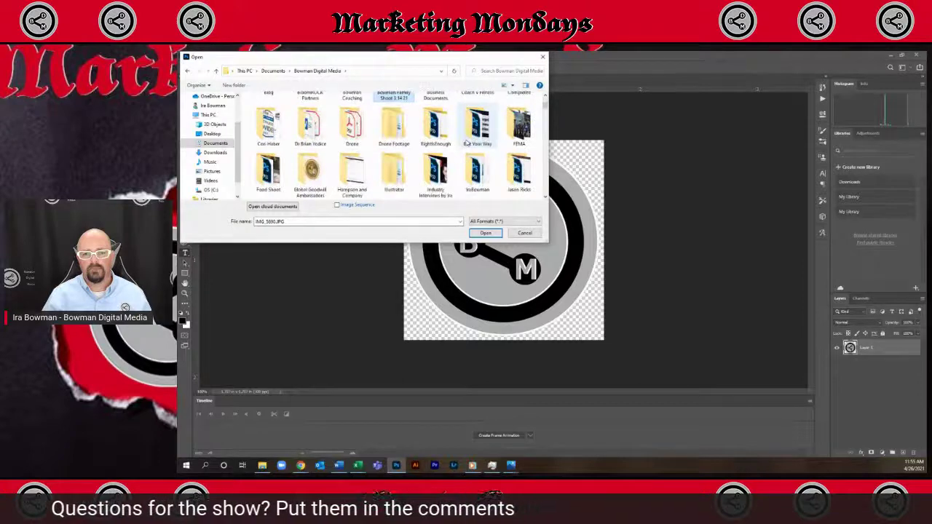
pyautogui.scroll(-5, 446, 151)
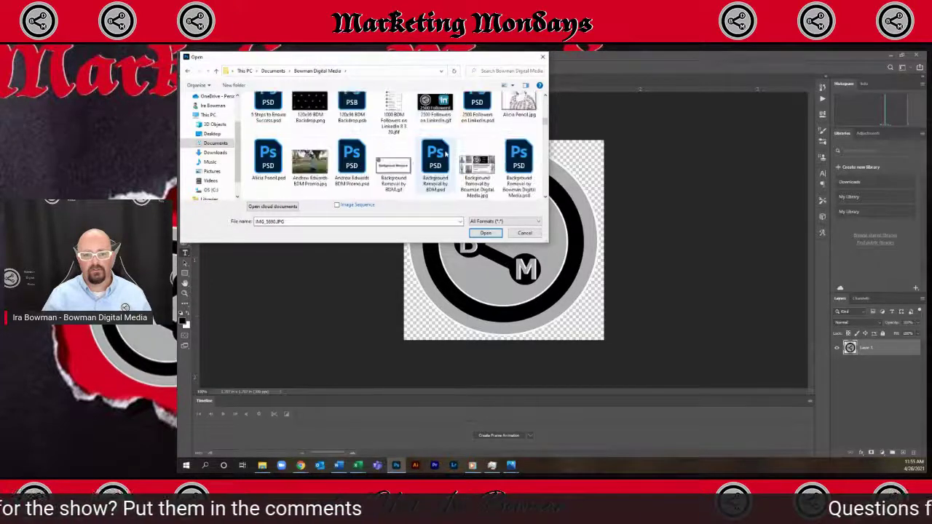
pyautogui.scroll(1, 446, 153)
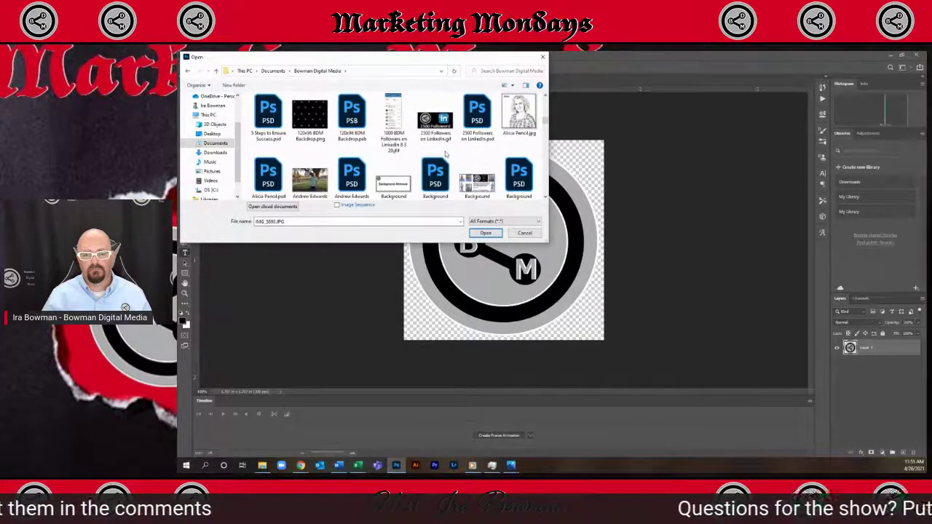
pyautogui.click(446, 131)
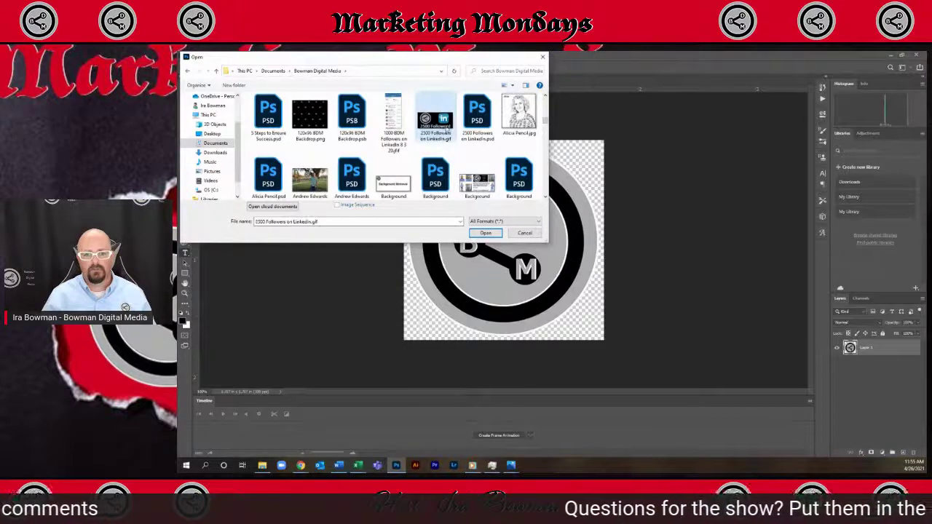
pyautogui.click(491, 234)
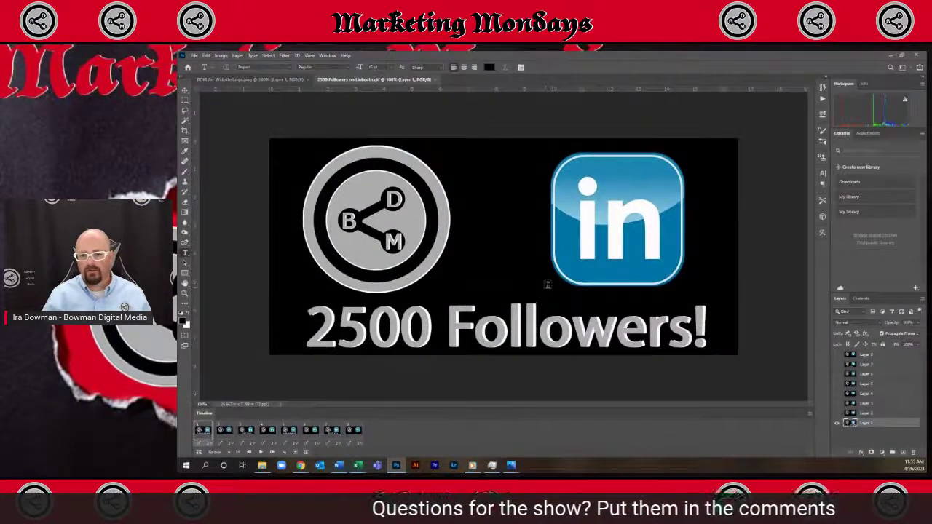
# Step: Sample the blue of the LinkedIn logo as the foreground color, copy its hex code and accept the color
pyautogui.click(184, 323)
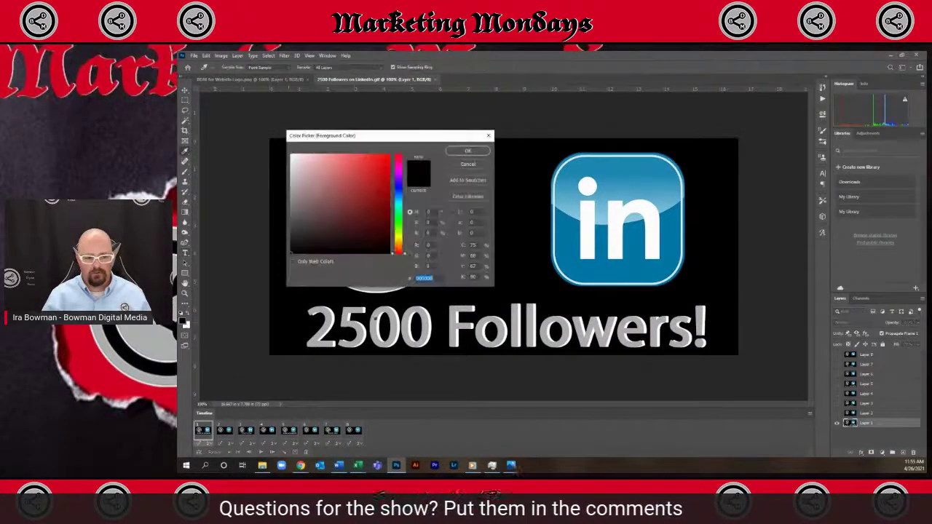
pyautogui.click(574, 243)
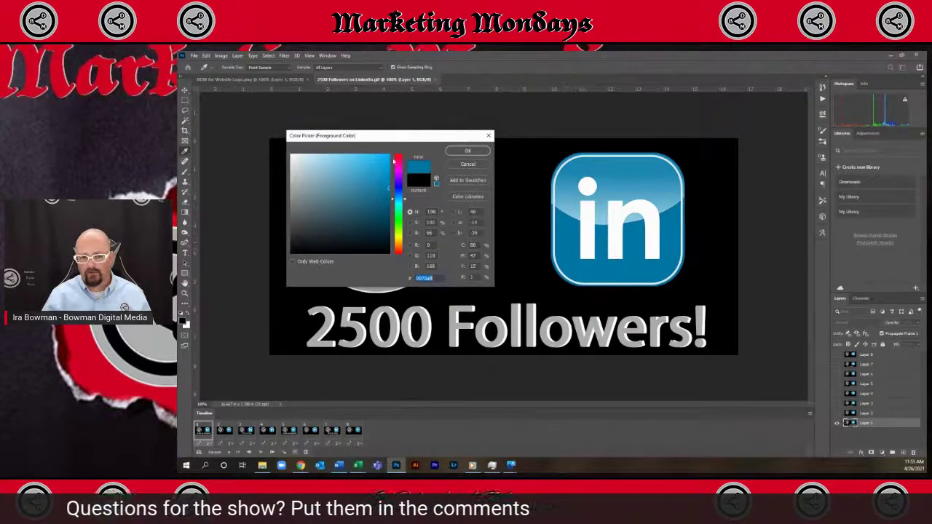
pyautogui.doubleClick(424, 278)
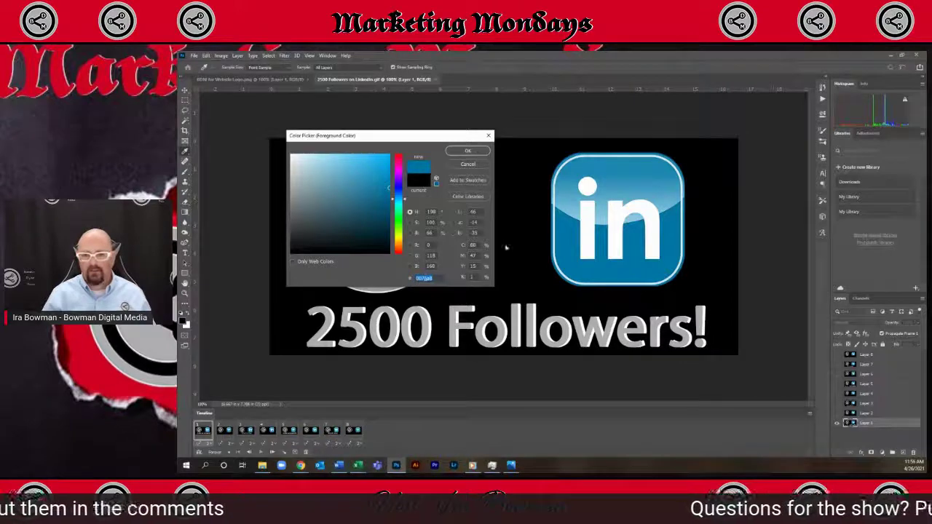
pyautogui.click(890, 57)
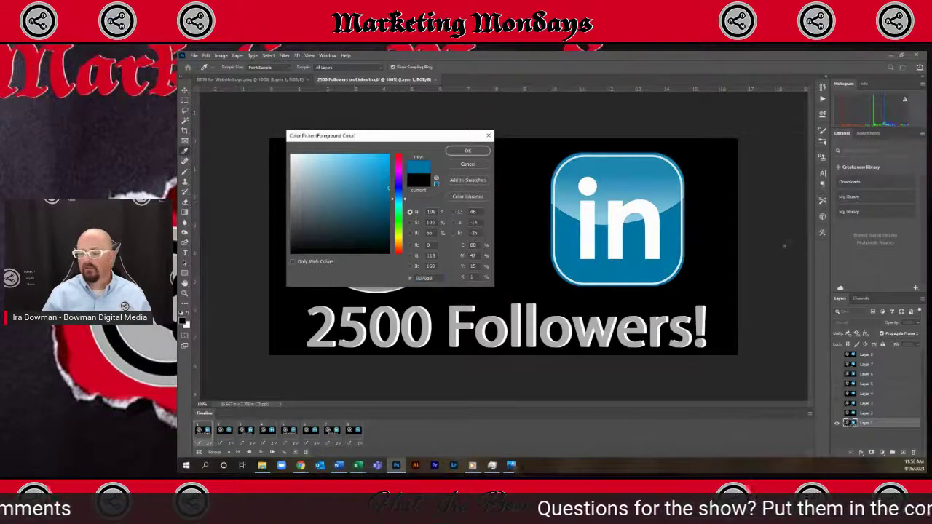
pyautogui.click(468, 150)
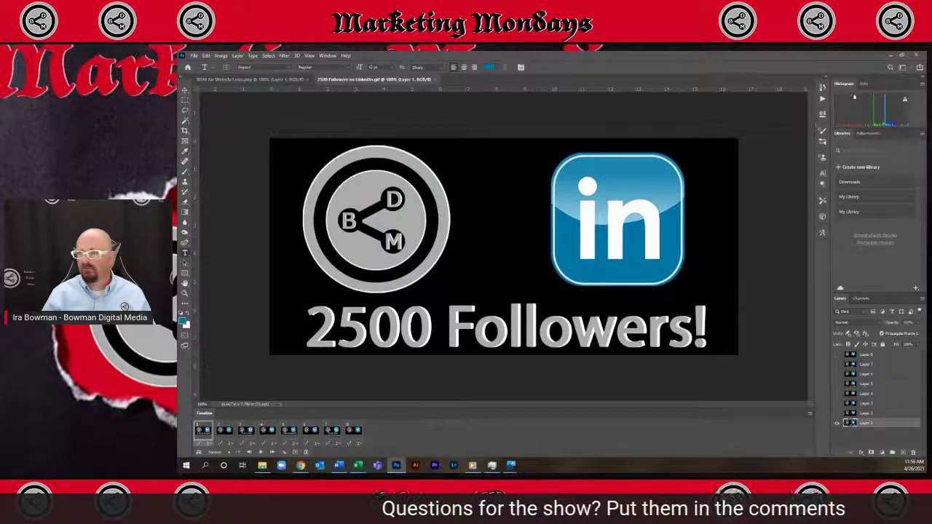
# Step: Switch back to Canva and set the BOWMAN DIGITAL MEDIA headline's custom color to #0076A8
pyautogui.click(890, 57)
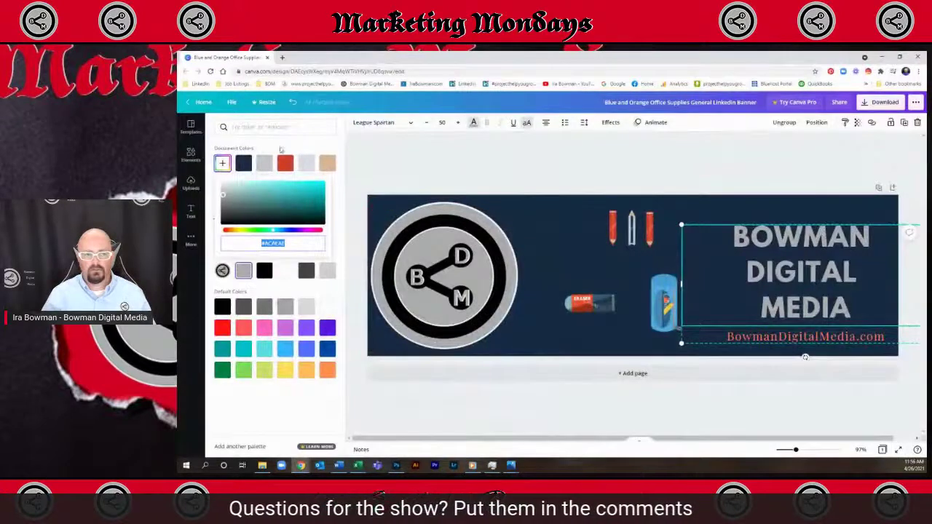
pyautogui.write('#0076a8')
pyautogui.press('Return')
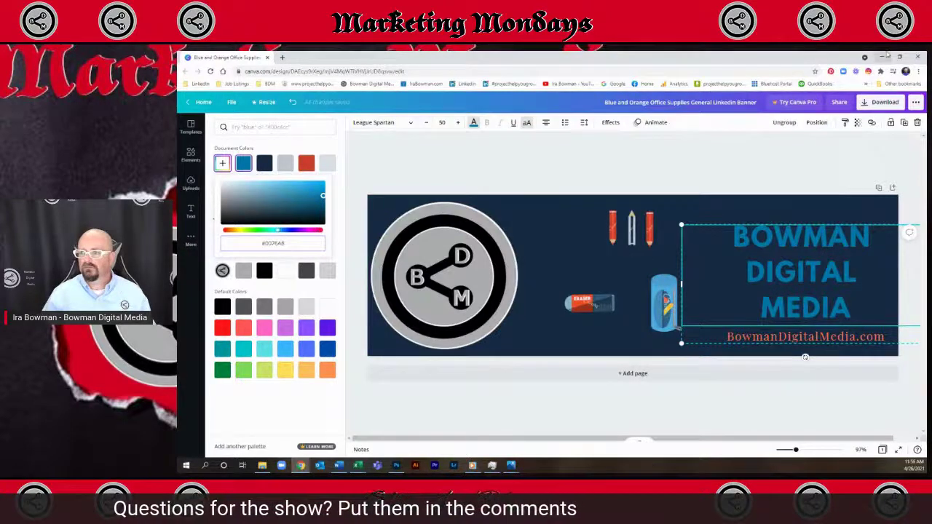
# Step: Search the web for "colorwheel" in a new browser tab and open the AllPosters Colour Wheel page
pyautogui.click(281, 57)
pyautogui.write('color')
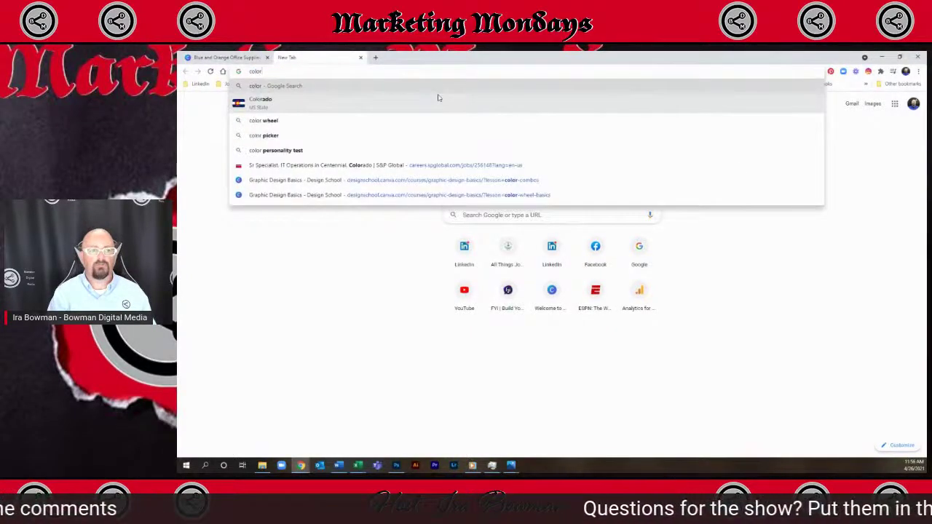
pyautogui.write('wheel')
pyautogui.press('Return')
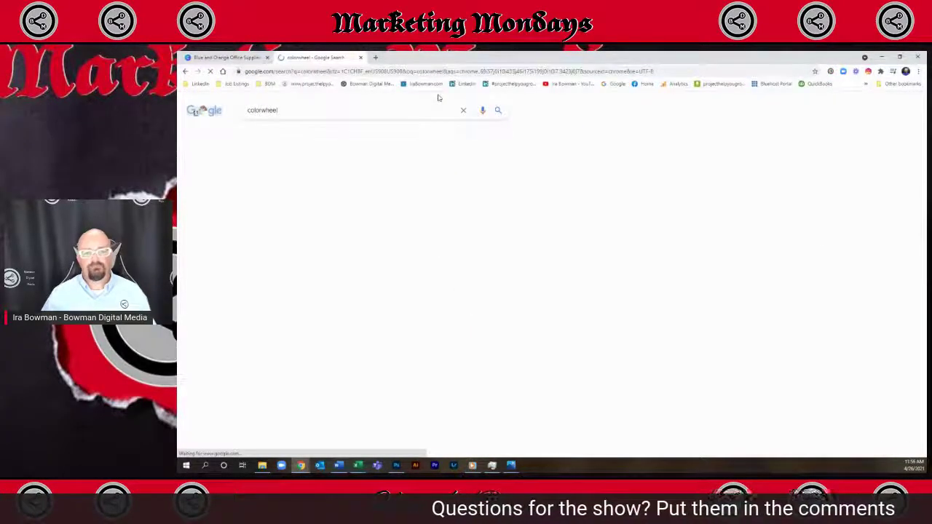
pyautogui.click(277, 235)
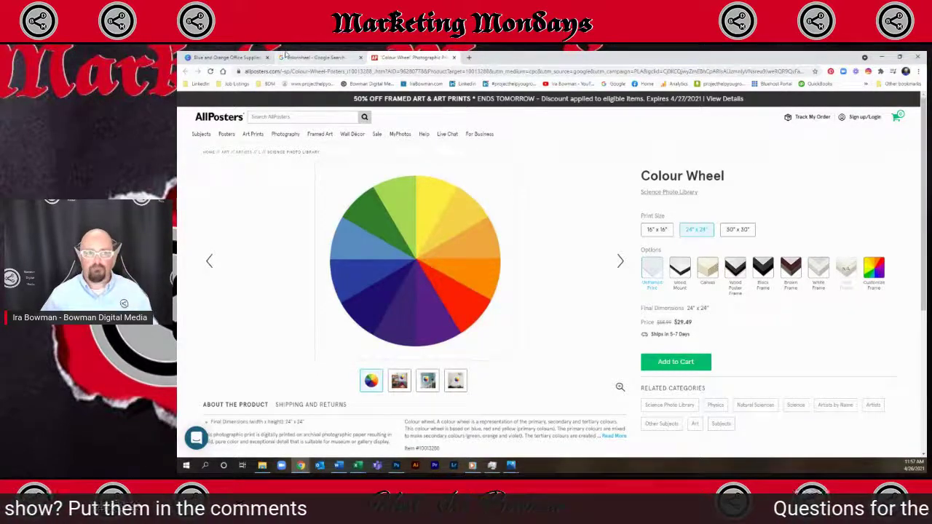
# Step: Compare the banner's blue headline and its eraser, sharpener and pencil graphics with the color wheel
pyautogui.click(226, 57)
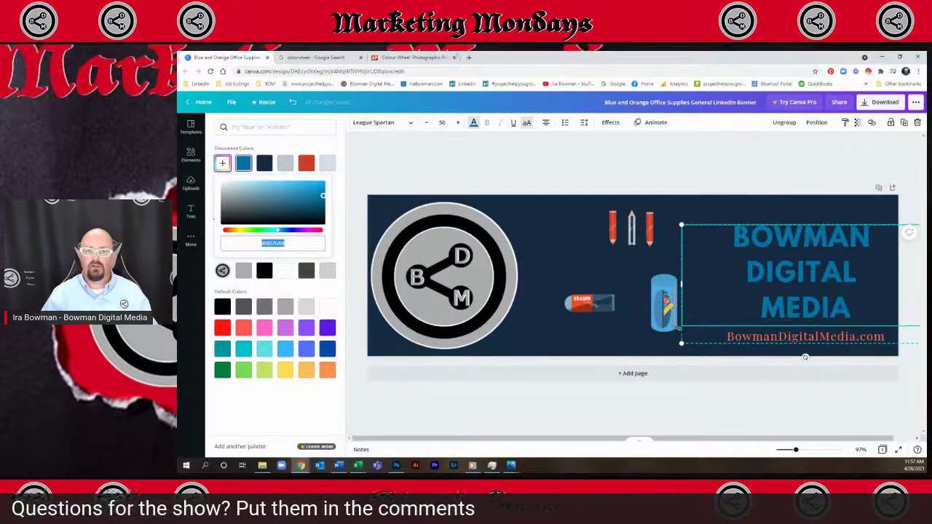
pyautogui.click(415, 57)
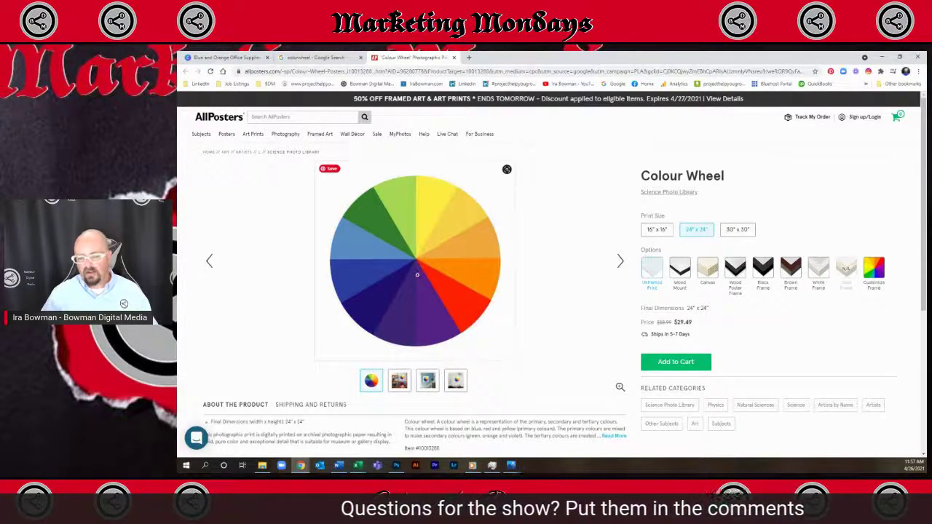
pyautogui.click(225, 57)
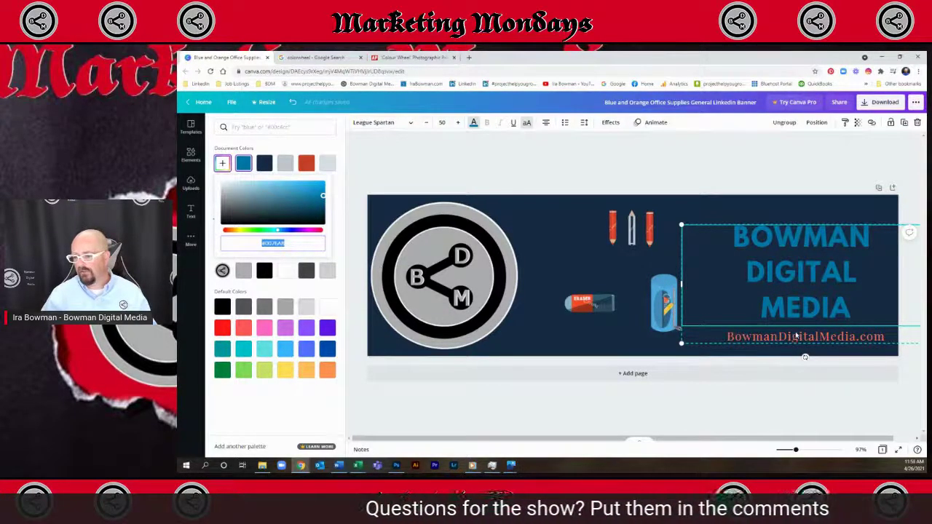
pyautogui.click(587, 306)
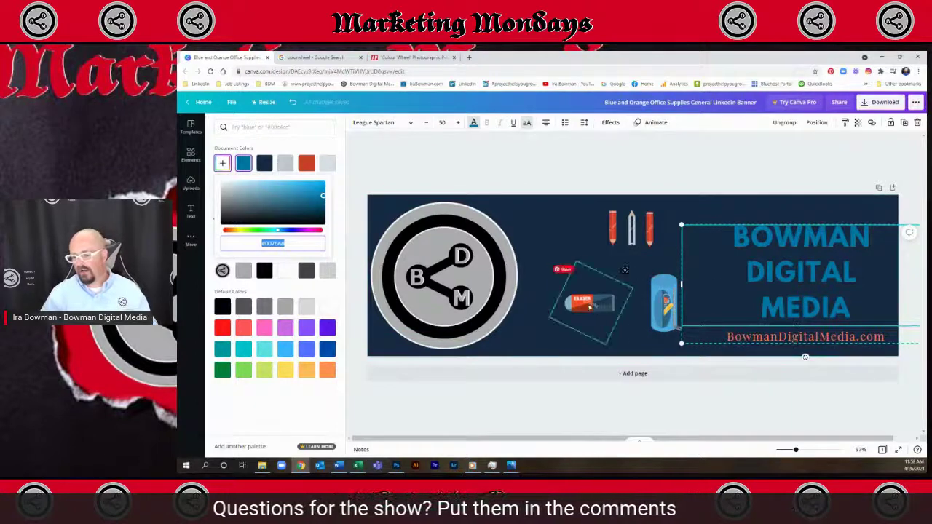
pyautogui.click(649, 239)
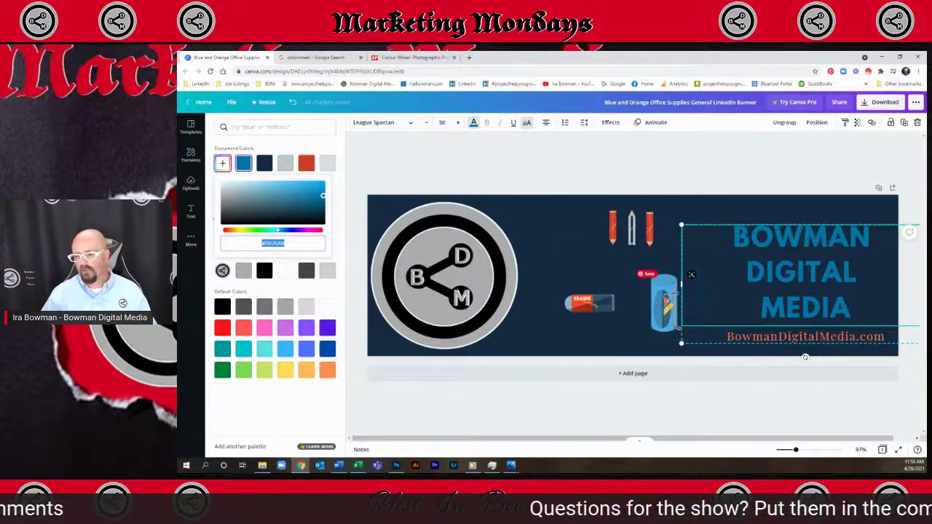
# Step: Recolor the BowmanDigitalMedia.com web address with a custom bright orange, adjusting the hue and shade from the document's red
pyautogui.click(757, 340)
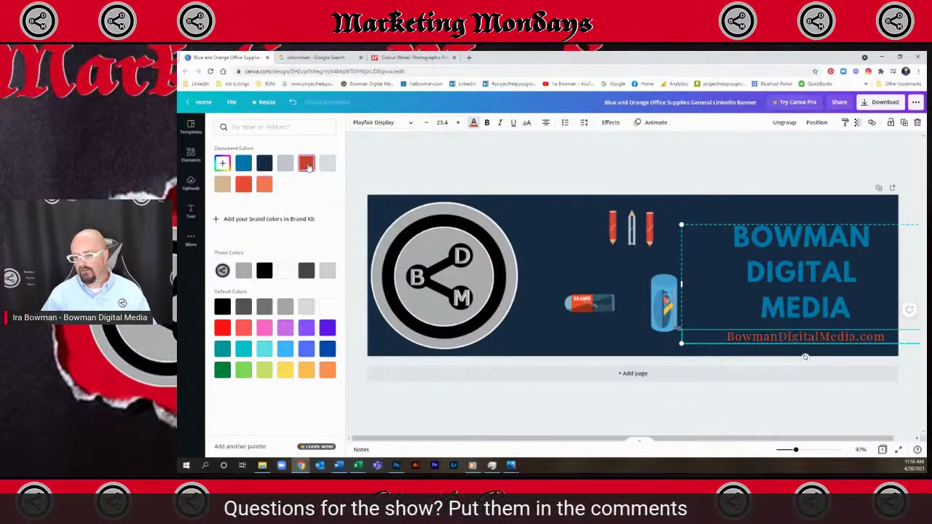
pyautogui.click(582, 304)
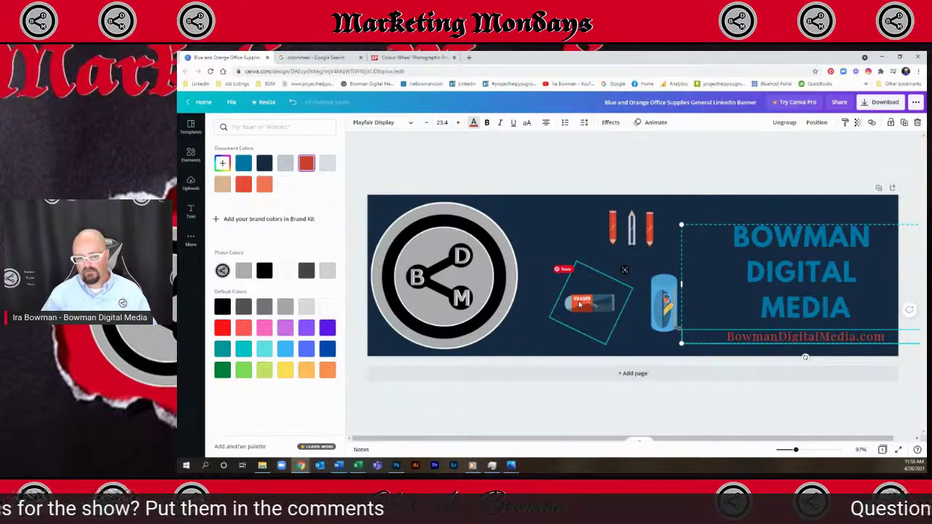
pyautogui.click(222, 163)
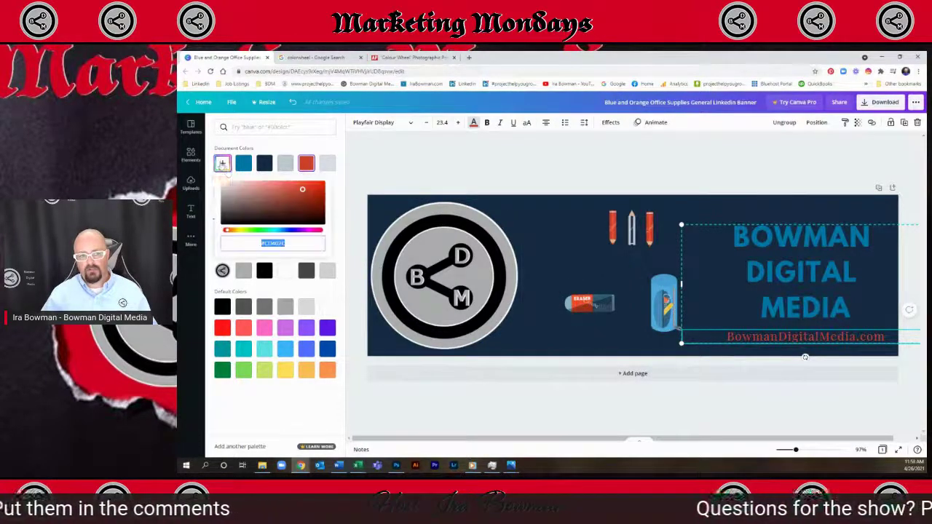
pyautogui.moveTo(226, 230); pyautogui.dragTo(228, 232)
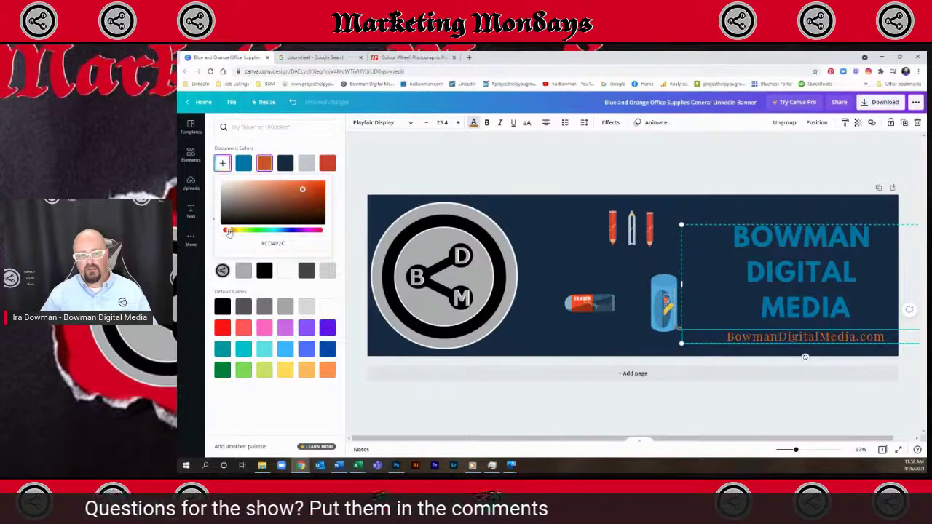
pyautogui.moveTo(303, 189); pyautogui.dragTo(258, 192)
pyautogui.moveTo(295, 191); pyautogui.dragTo(317, 183)
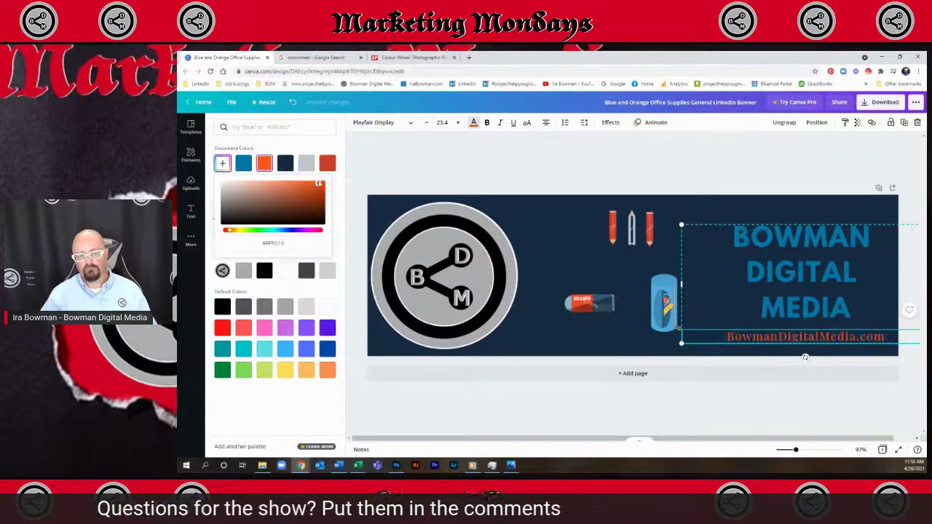
pyautogui.click(268, 165)
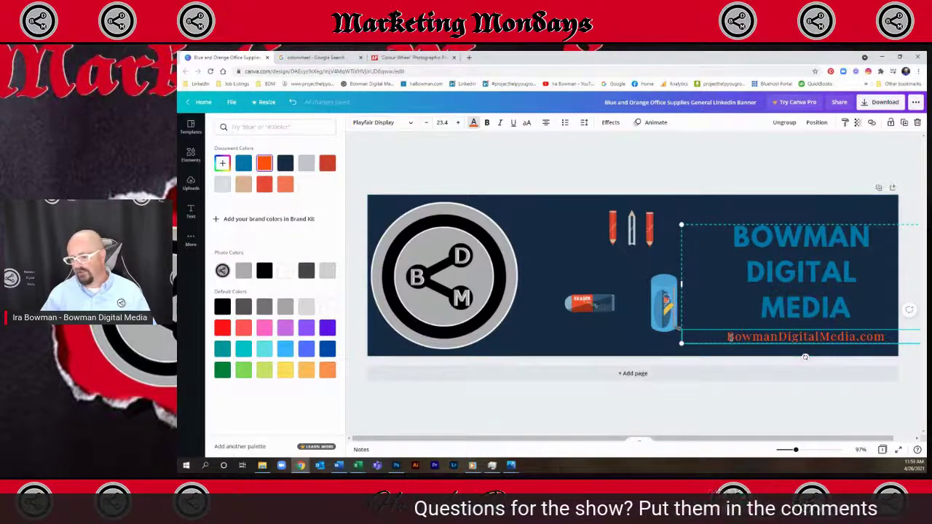
pyautogui.moveTo(728, 336); pyautogui.dragTo(885, 337)
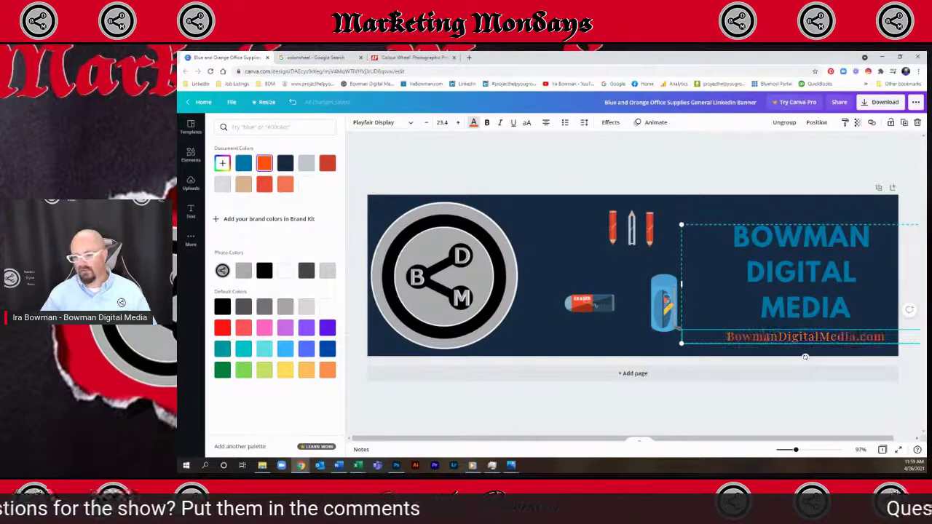
# Step: Change the font of the BowmanDigitalMedia.com web address under the headline to Allura
pyautogui.hscroll(1, 490, 217)
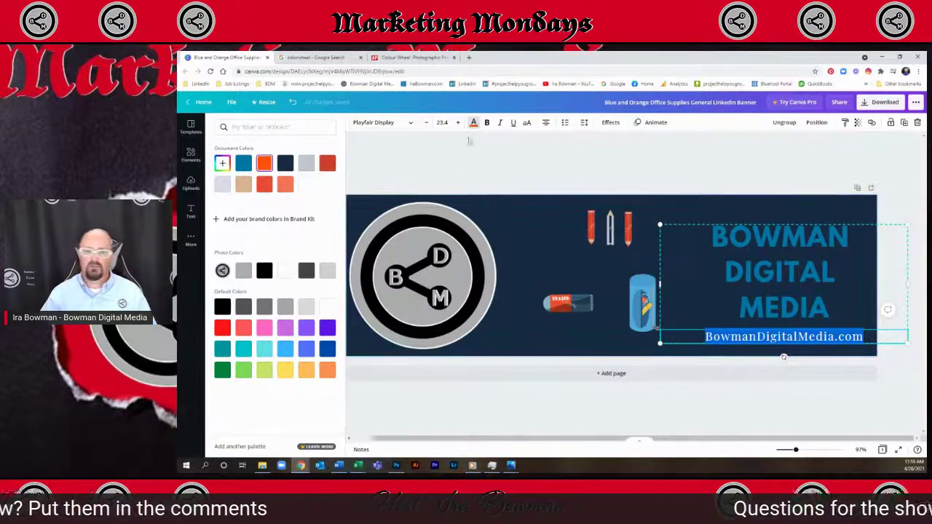
pyautogui.click(408, 123)
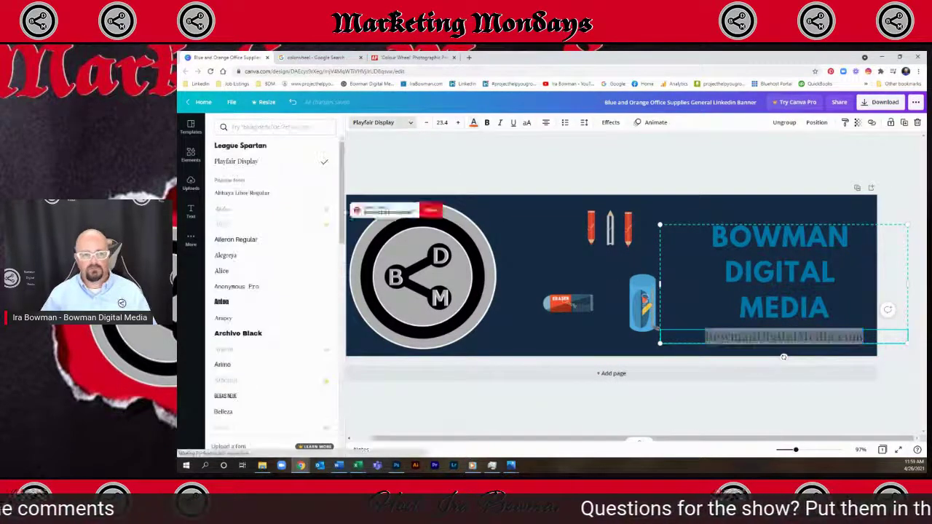
pyautogui.click(251, 217)
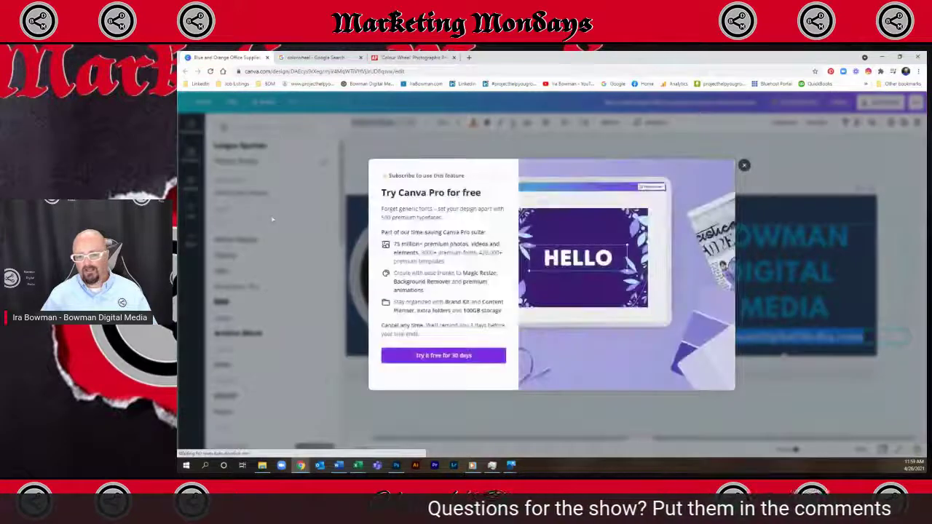
pyautogui.click(744, 165)
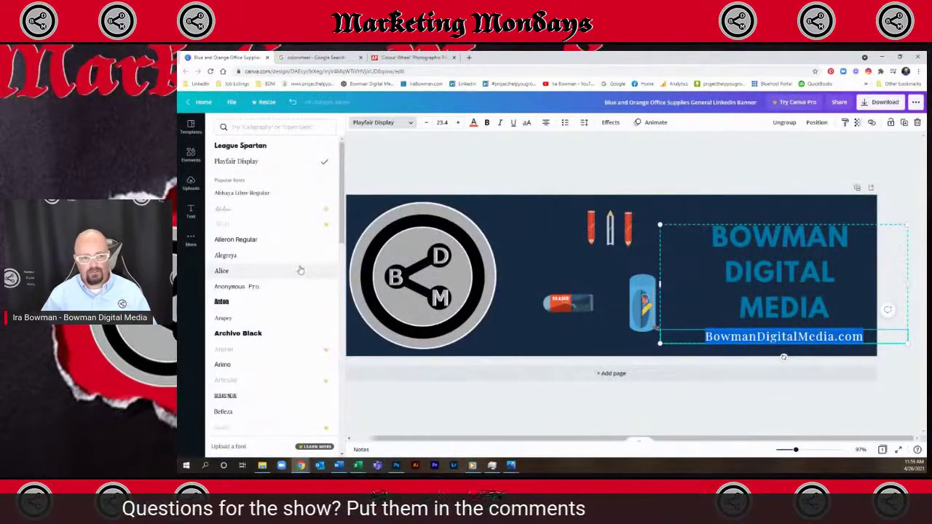
pyautogui.scroll(-1, 301, 268)
pyautogui.scroll(-5, 301, 266)
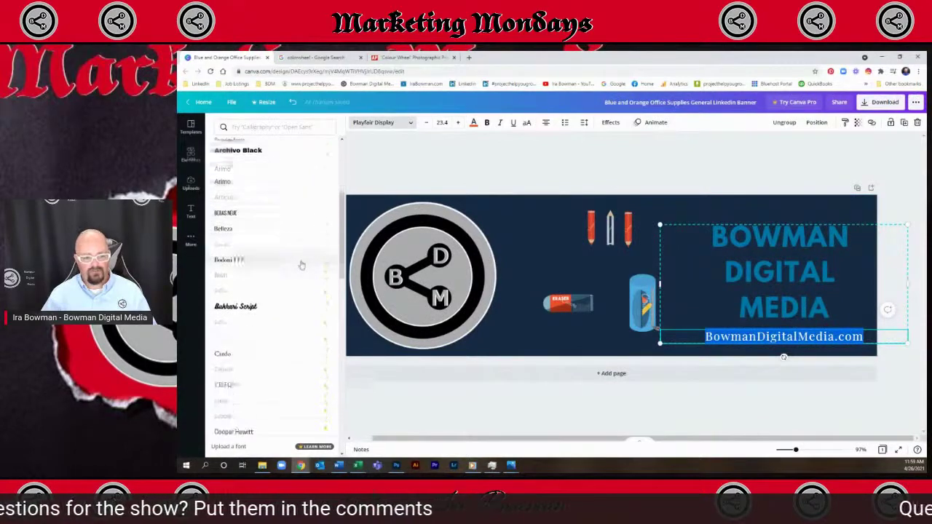
pyautogui.scroll(-5, 302, 264)
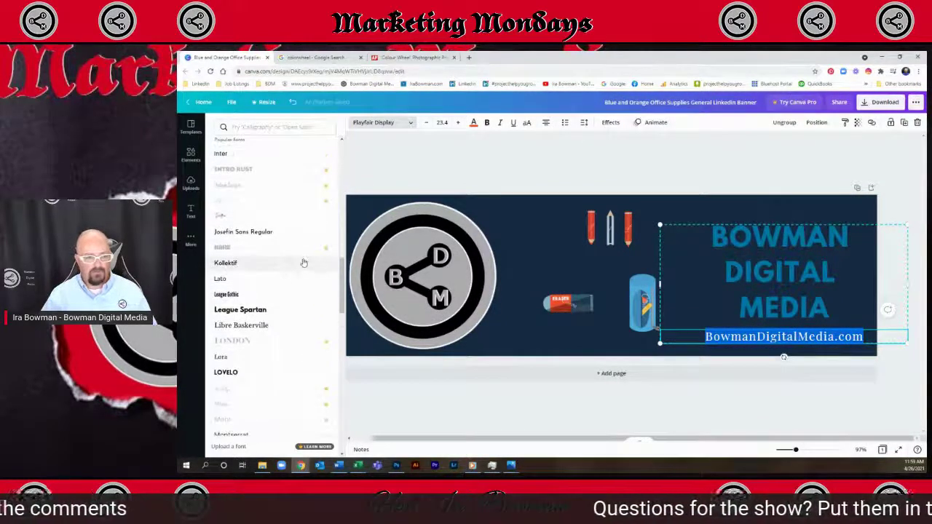
pyautogui.scroll(-5, 303, 262)
pyautogui.scroll(-5, 304, 262)
pyautogui.scroll(-3, 304, 262)
pyautogui.scroll(-2, 305, 262)
pyautogui.scroll(-3, 307, 266)
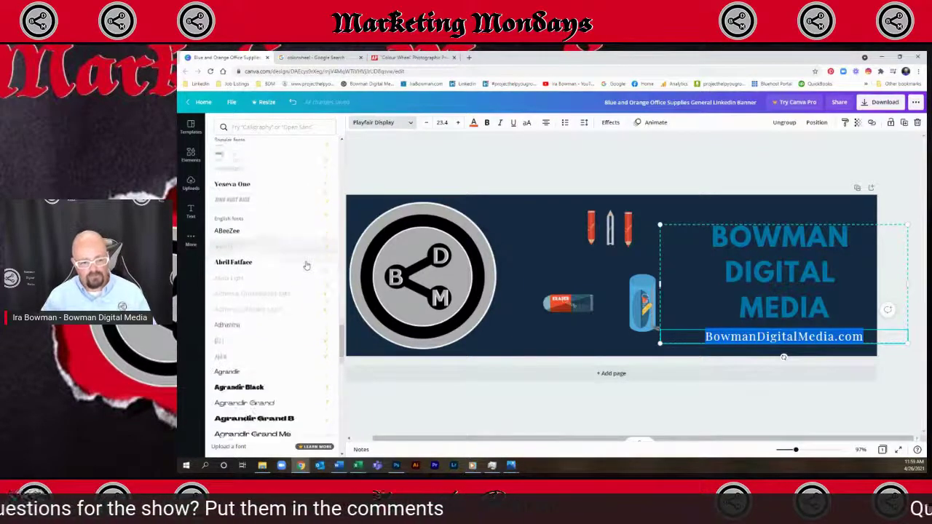
pyautogui.scroll(-6, 308, 264)
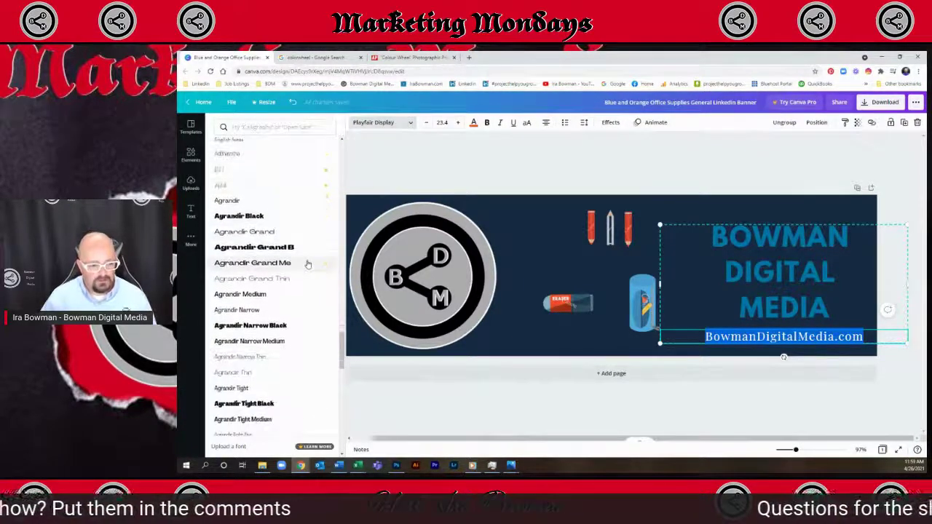
pyautogui.scroll(-6, 307, 264)
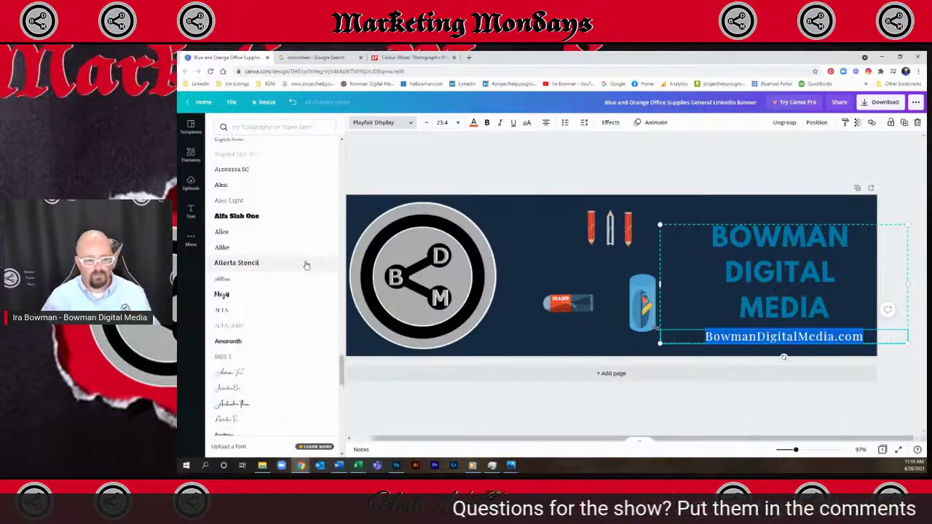
pyautogui.scroll(-3, 306, 265)
pyautogui.click(294, 206)
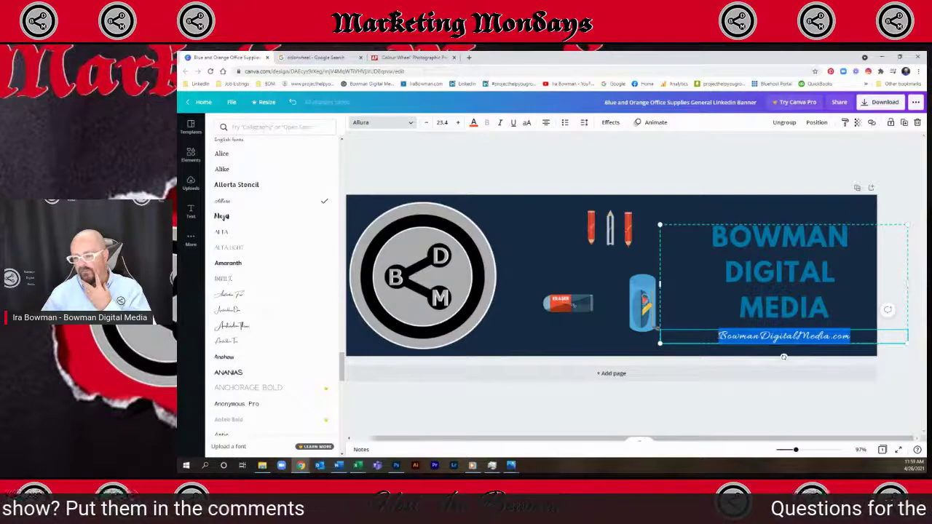
# Step: Clear the line under the headline and re-enter it as BowmanDigitalMedia.com
pyautogui.press('BackSpace')
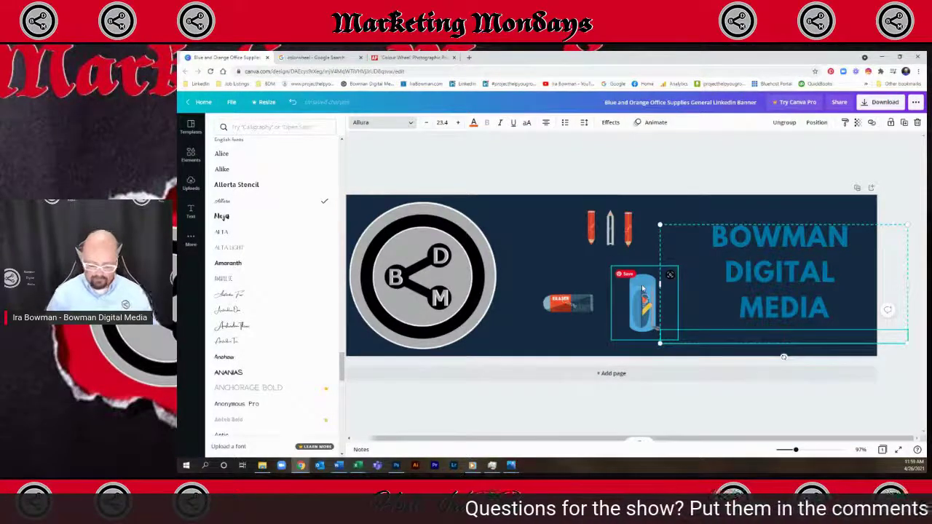
pyautogui.write('Bowman')
pyautogui.write('an')
pyautogui.write(' Digit')
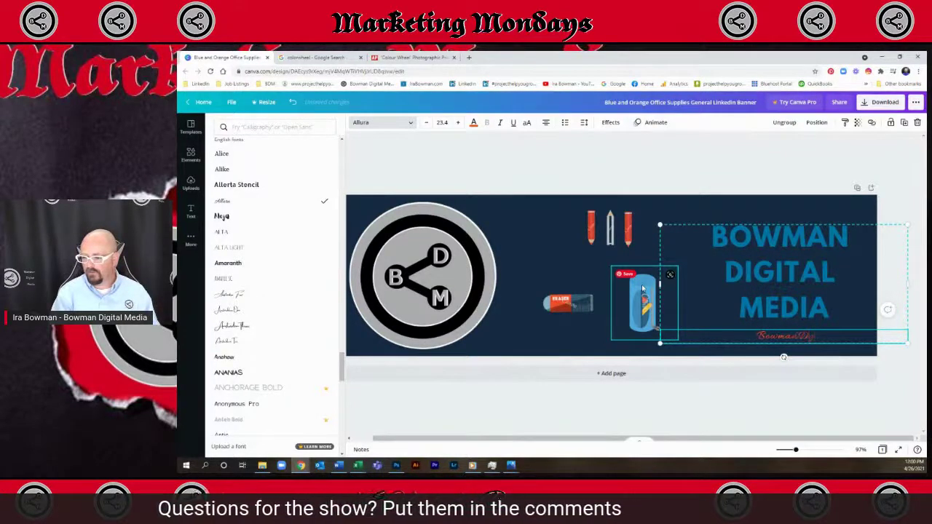
pyautogui.write('al Media.com')
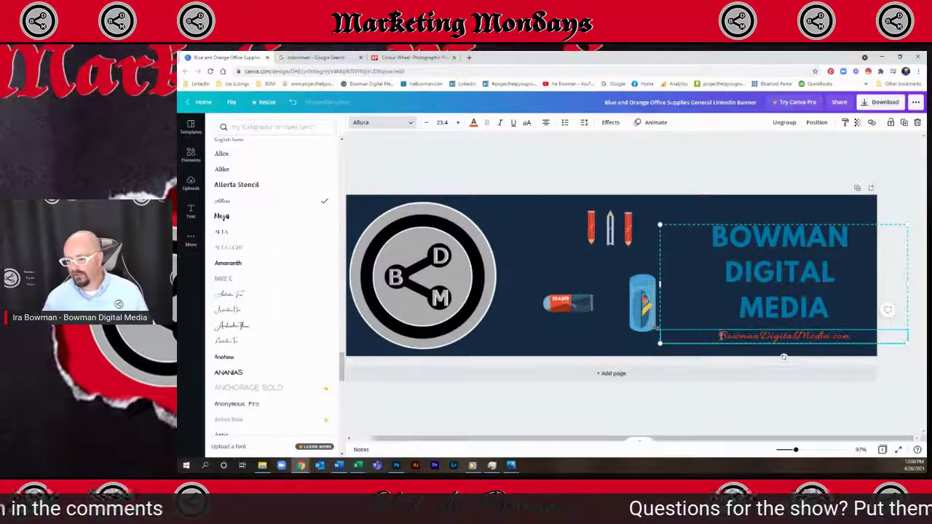
# Step: Replace the web address under the headline with "Monday at 11am Pacific"
pyautogui.moveTo(718, 337)
pyautogui.mouseDown()
pyautogui.moveTo(828, 351)
pyautogui.moveTo(845, 337)
pyautogui.moveTo(722, 331)
pyautogui.mouseUp()
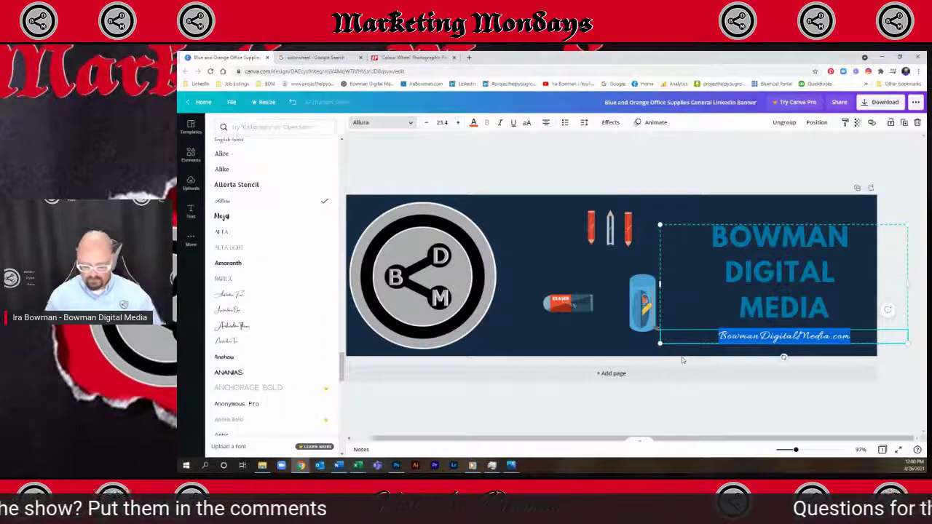
pyautogui.write('wonday')
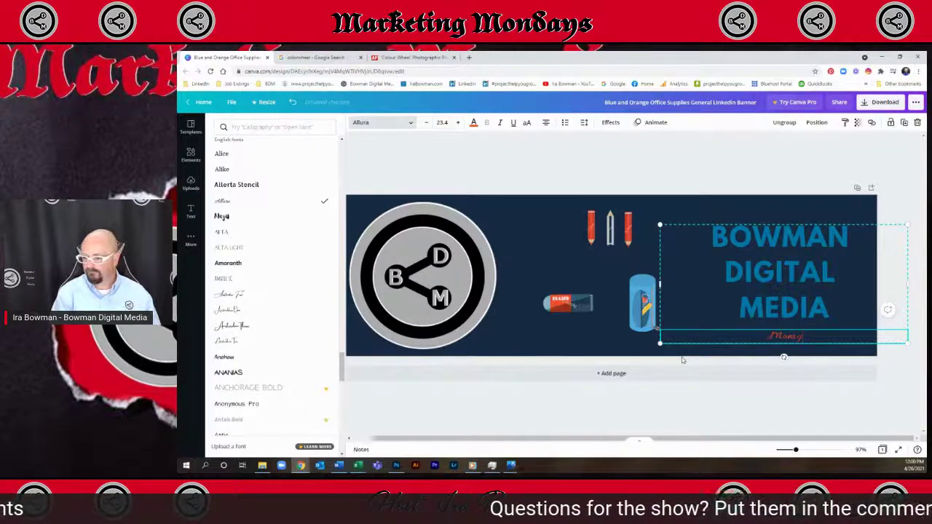
pyautogui.write(' at 11am')
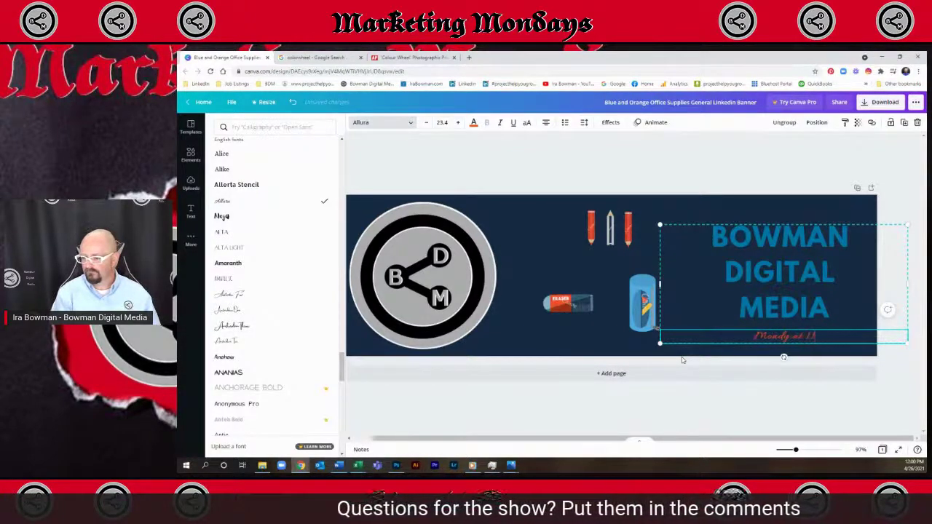
pyautogui.write(' Pacific')
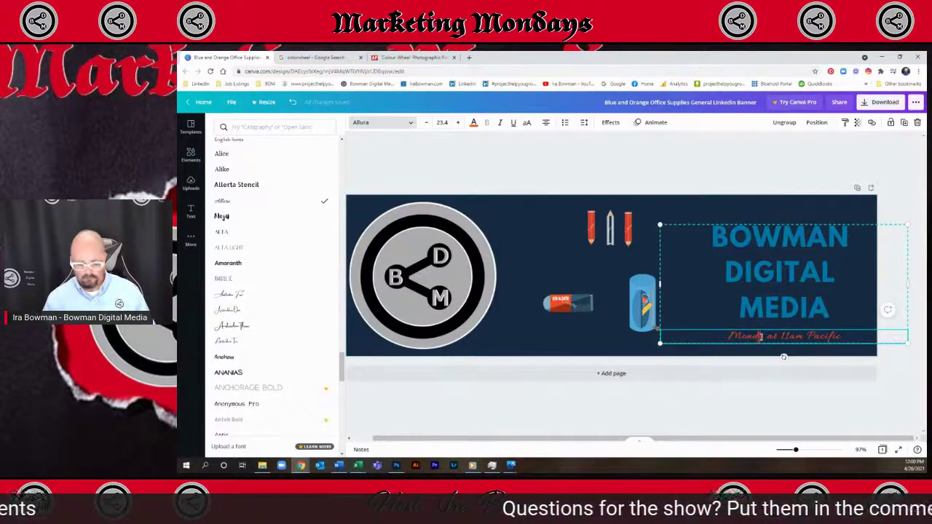
pyautogui.click(760, 337)
pyautogui.write('ay')
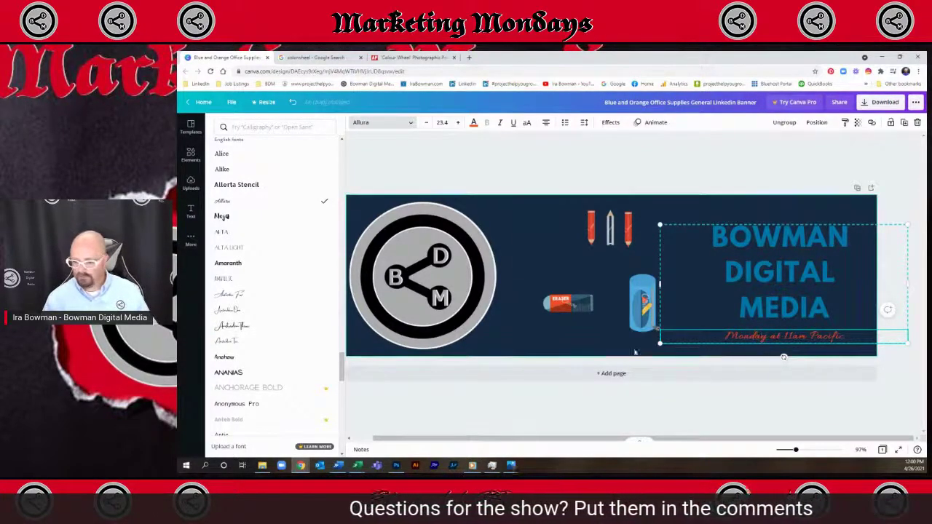
pyautogui.press('Escape')
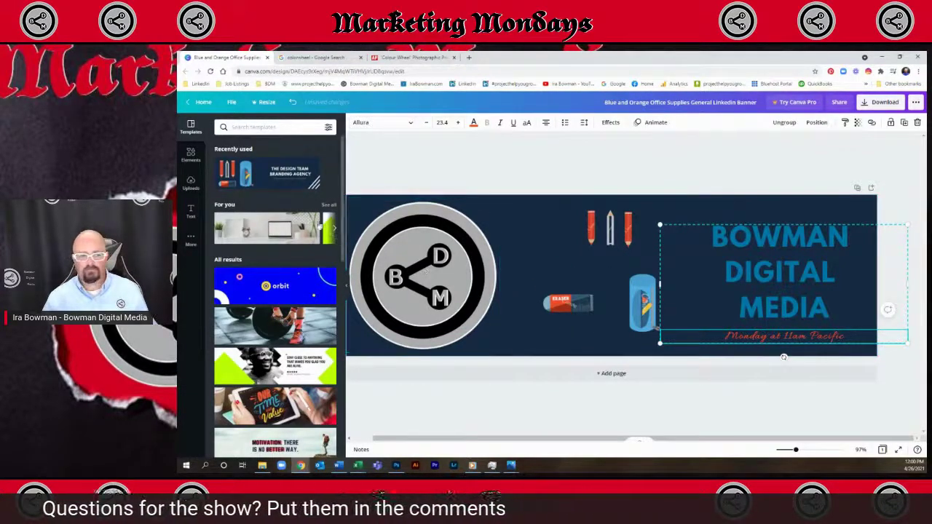
pyautogui.moveTo(727, 336); pyautogui.dragTo(851, 337)
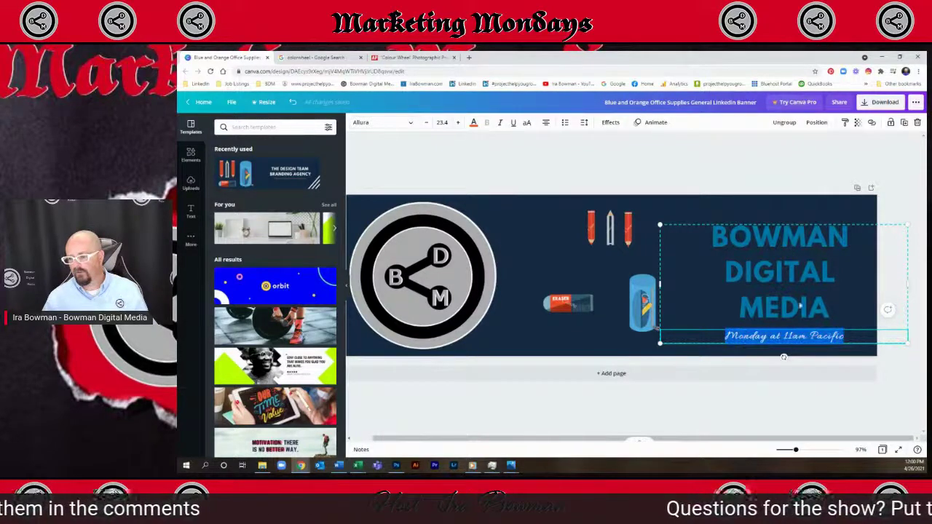
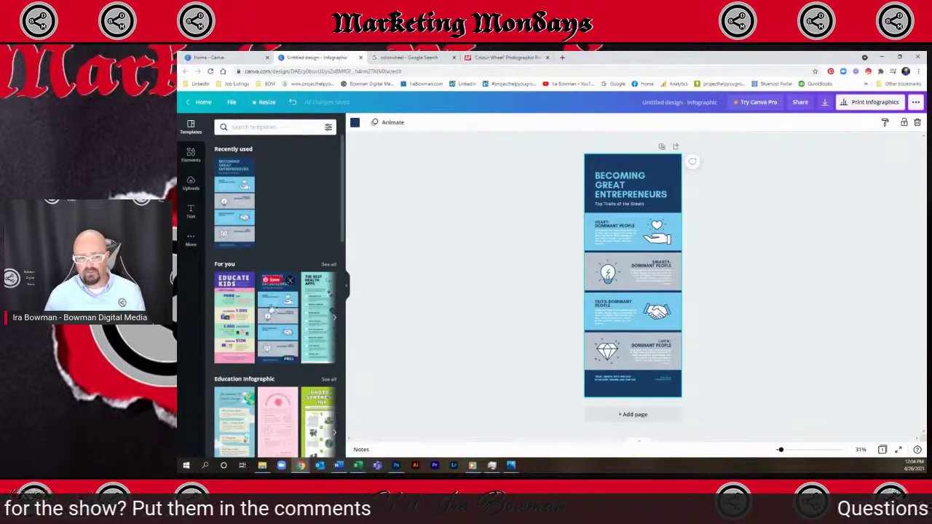
pyautogui.click(335, 319)
pyautogui.click(336, 320)
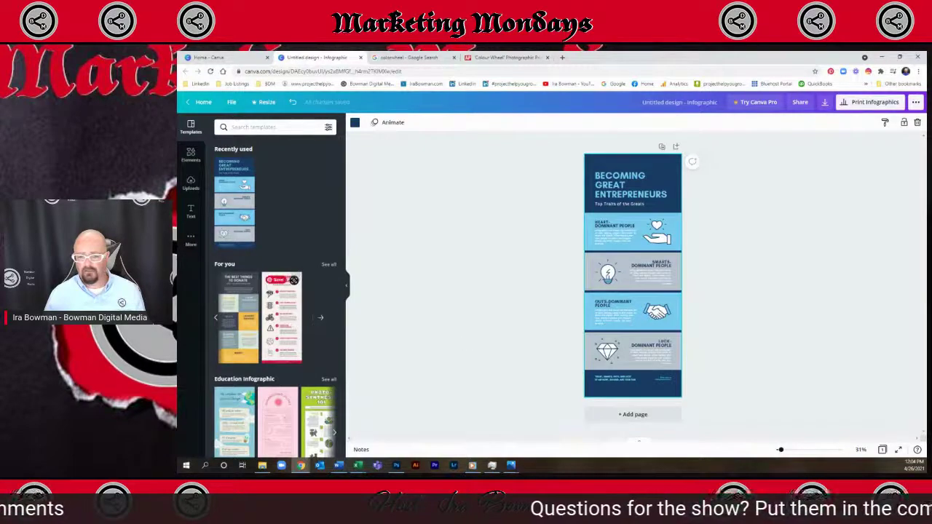
# Step: Replace the infographic's "Becoming Great Entrepreneurs" title with "GRAPHIC LESSONS"
pyautogui.click(626, 184)
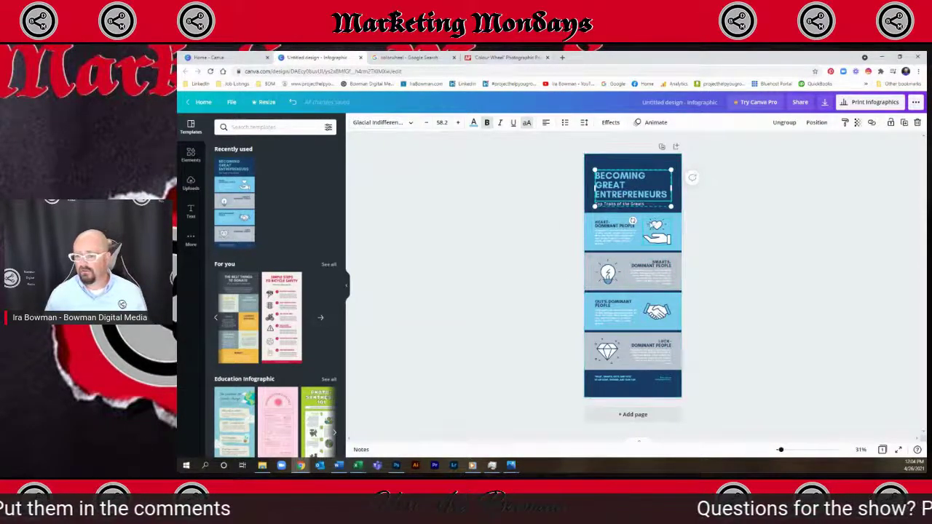
pyautogui.doubleClick(622, 185)
pyautogui.press('BackSpace')
pyautogui.write('GRAPH')
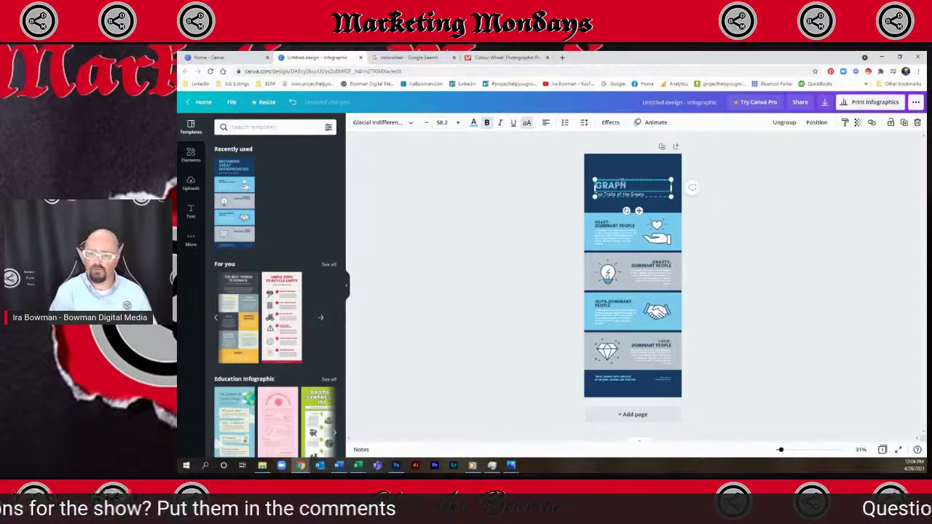
pyautogui.write('IC LESSONS')
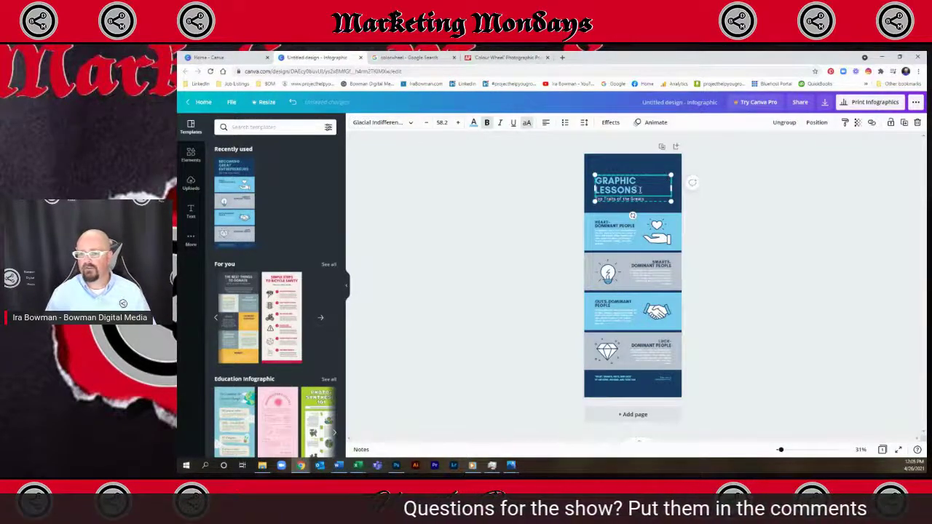
# Step: Reduce the font size of the entire GRAPHIC LESSONS title to 52.2
pyautogui.moveTo(640, 190); pyautogui.dragTo(588, 176)
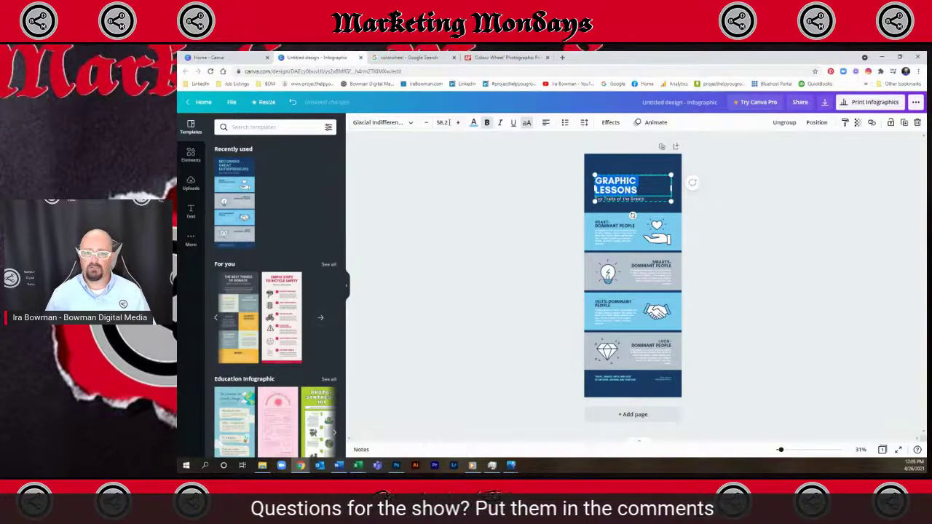
pyautogui.click(427, 123)
pyautogui.click(427, 124)
pyautogui.click(428, 124)
pyautogui.click(428, 124)
pyautogui.click(427, 124)
pyautogui.click(427, 123)
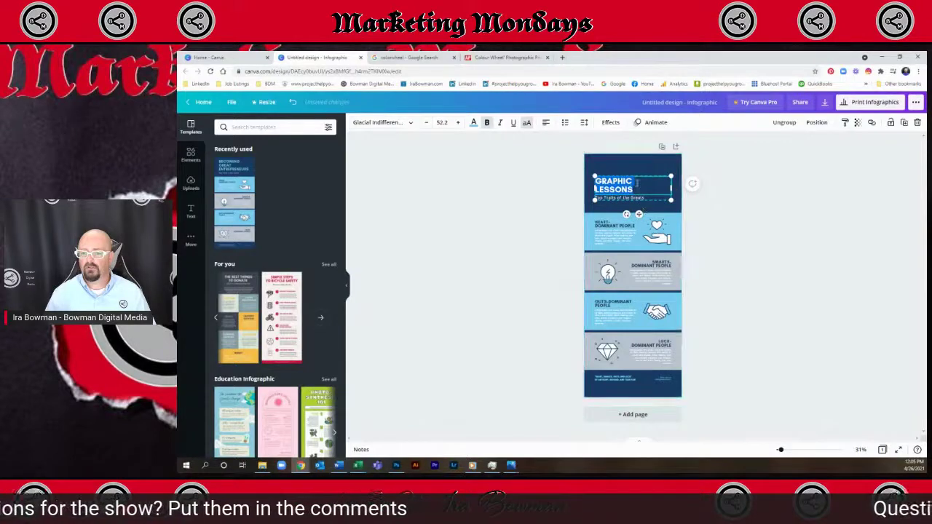
# Step: Put the words GRAPHIC LESSONS on a single line, keeping the space between them
pyautogui.click(637, 182)
pyautogui.press('Delete')
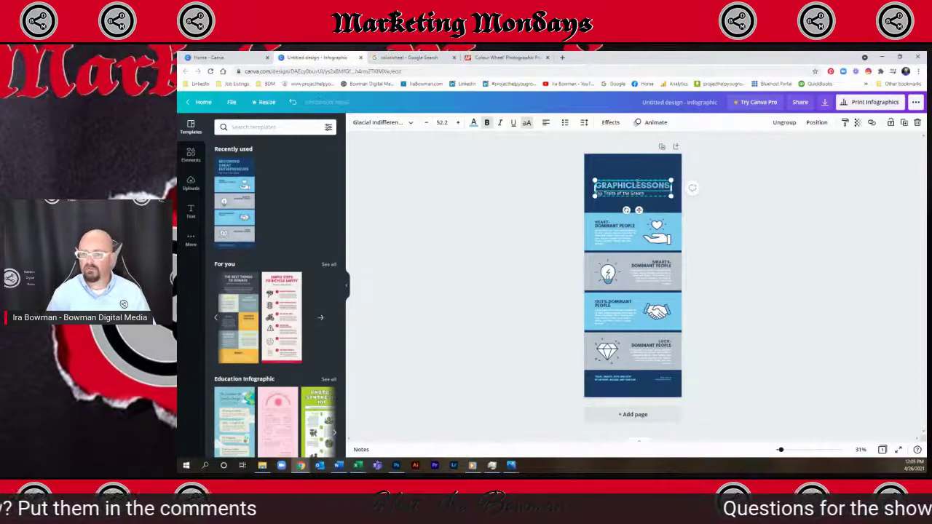
pyautogui.press('Return')
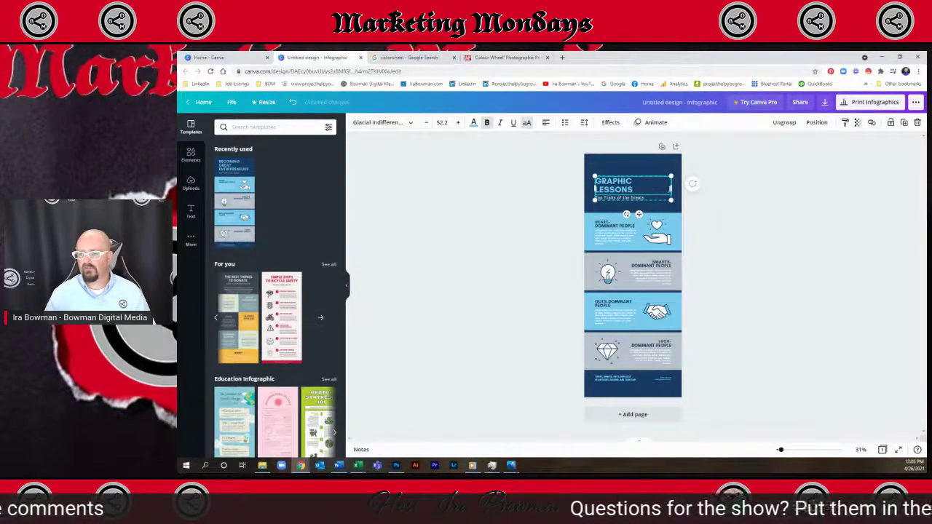
pyautogui.press('BackSpace')
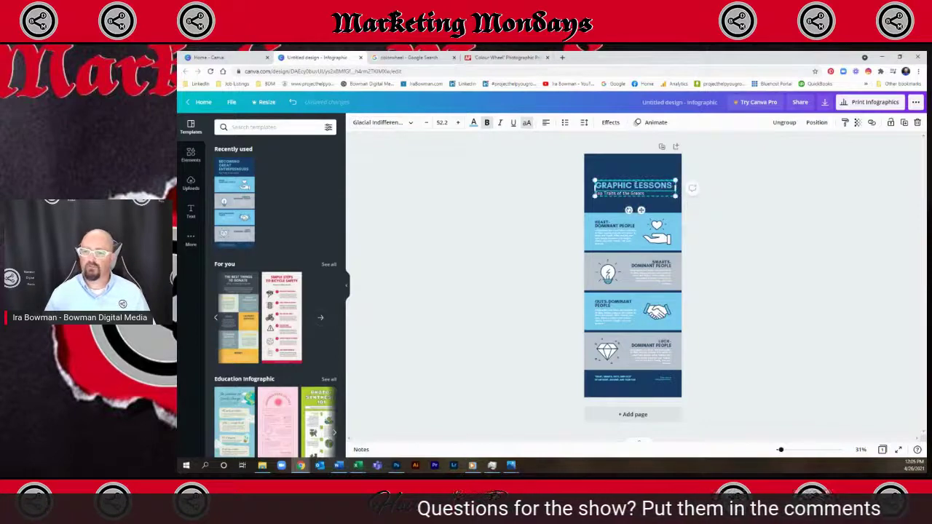
# Step: Move the grouped title and subtitle slightly higher in the infographic's dark blue header
pyautogui.click(653, 166)
pyautogui.click(632, 180)
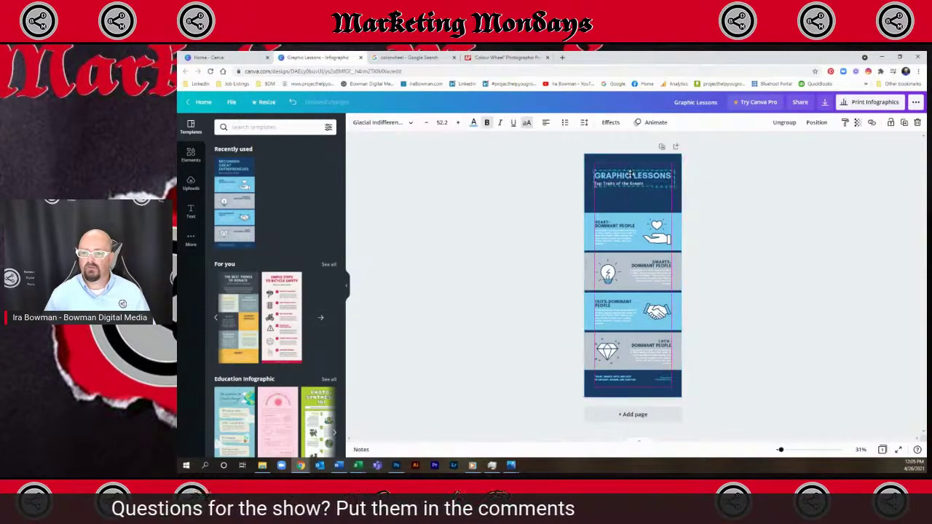
pyautogui.moveTo(632, 180); pyautogui.dragTo(627, 179)
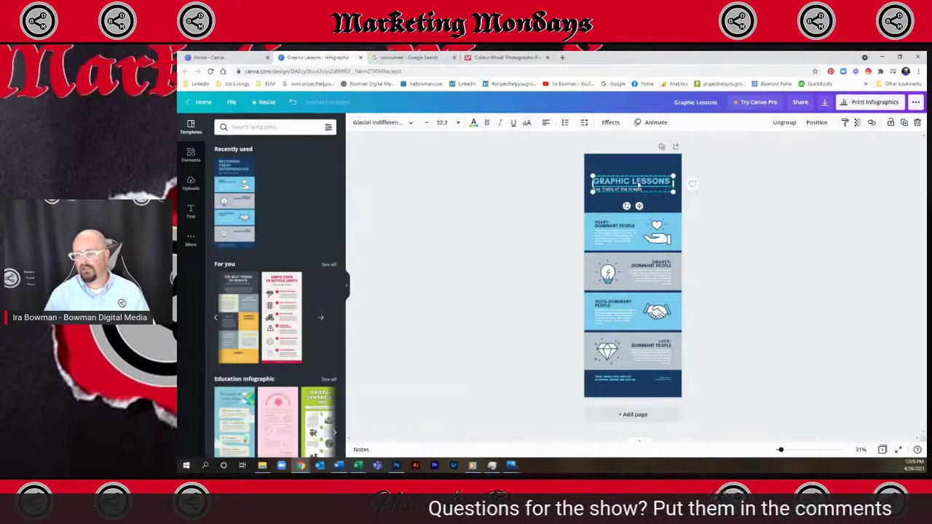
# Step: Center-align the GRAPHIC LESSONS title and the "Top Traits of the Greats" subtitle
pyautogui.click(546, 124)
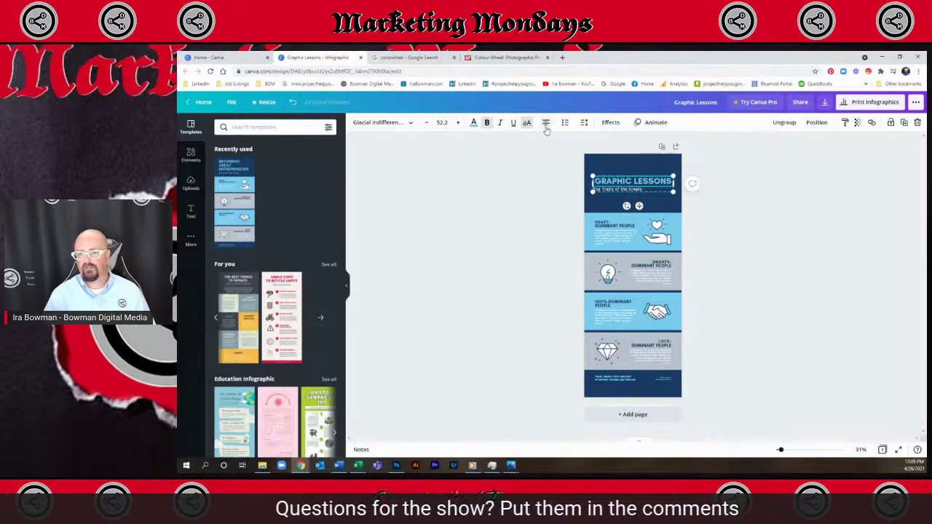
pyautogui.click(641, 190)
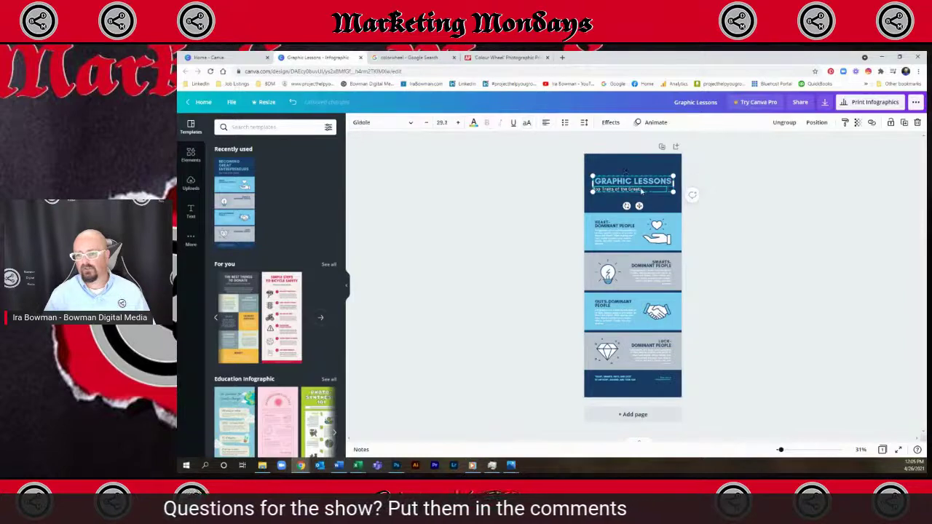
pyautogui.click(547, 124)
pyautogui.click(785, 226)
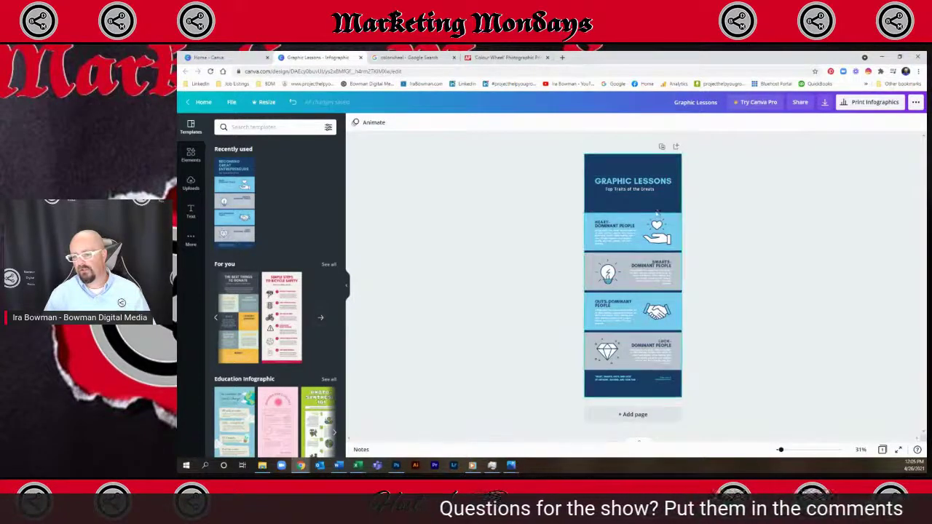
# Step: Recolor the GRAPHIC LESSONS title in the infographic header to bright red
pyautogui.click(657, 192)
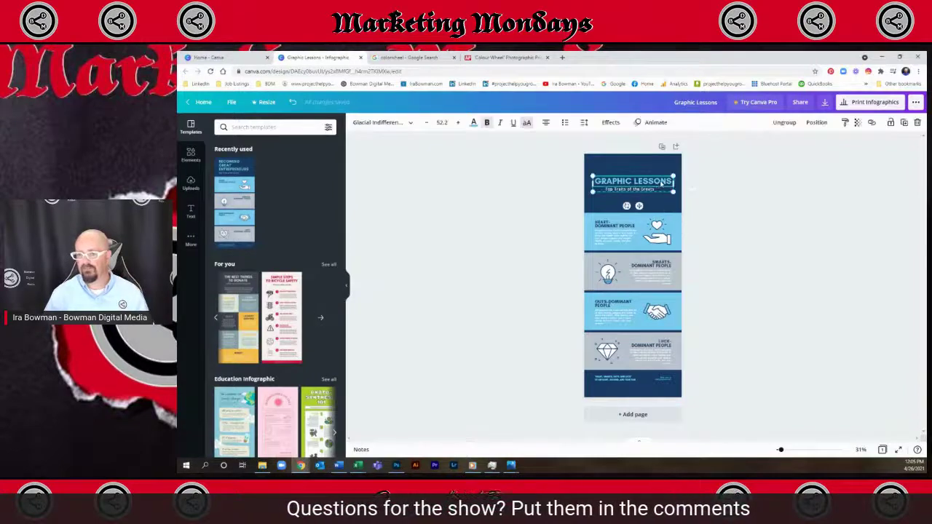
pyautogui.click(473, 123)
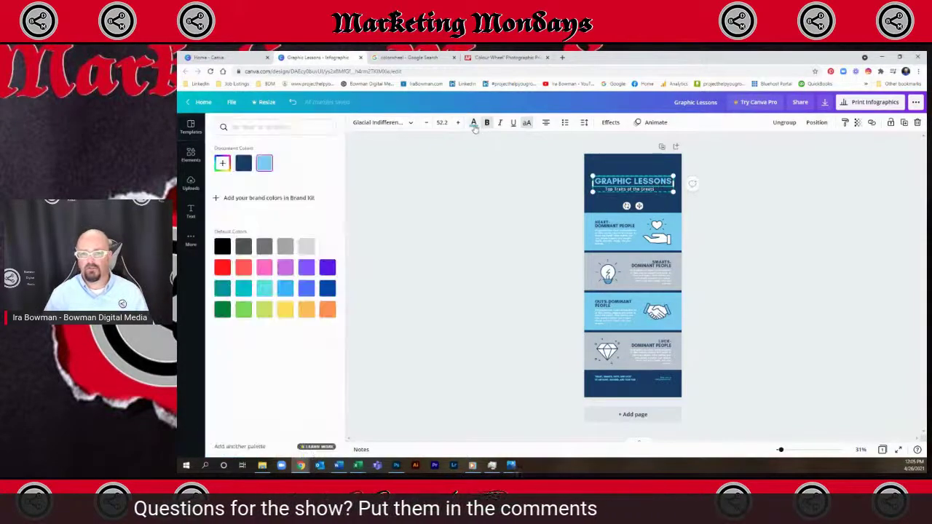
pyautogui.click(222, 268)
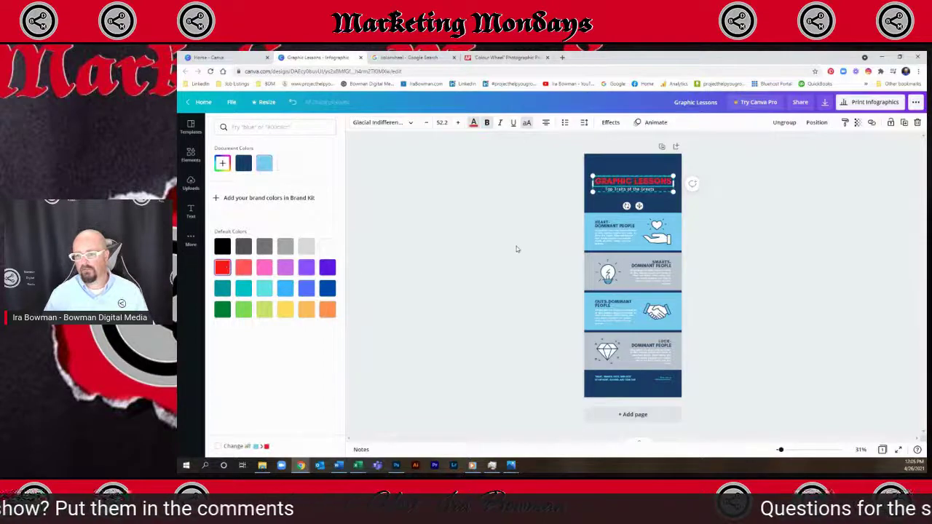
pyautogui.press('Escape')
pyautogui.click(765, 191)
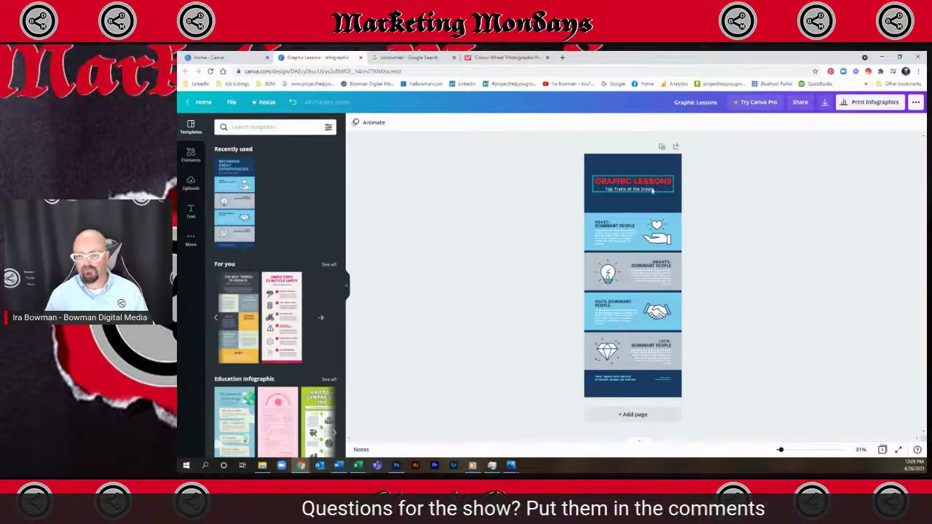
# Step: Replace the subtitle below the GRAPHIC LESSONS title with "Free Course by" followed by the presenter's full name
pyautogui.click(652, 190)
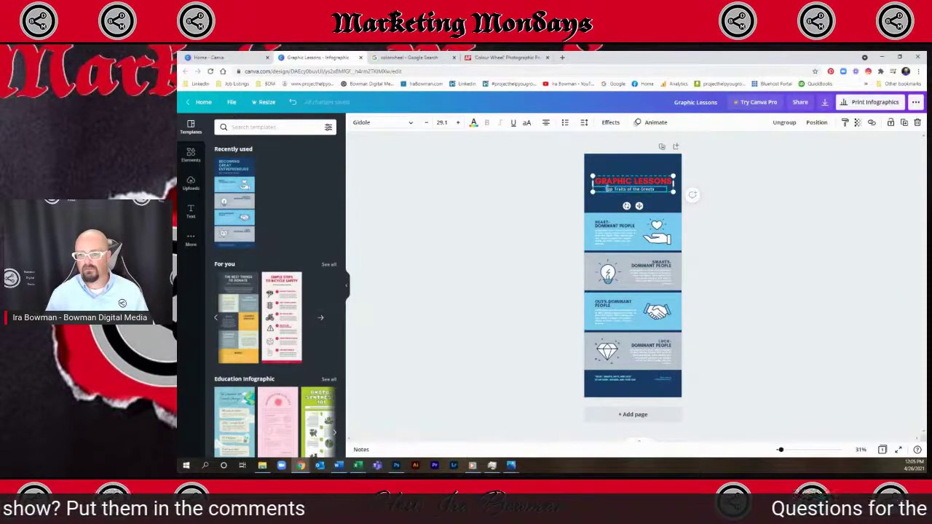
pyautogui.write('Free Les')
pyautogui.press('BackSpace')
pyautogui.press('BackSpace')
pyautogui.write('Course by:')
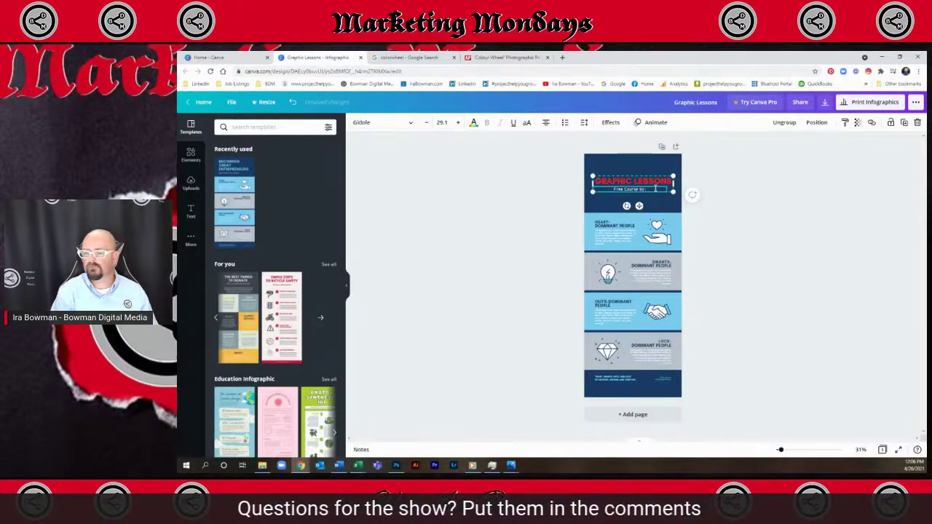
pyautogui.press('BackSpace')
pyautogui.write('Ira Bowman')
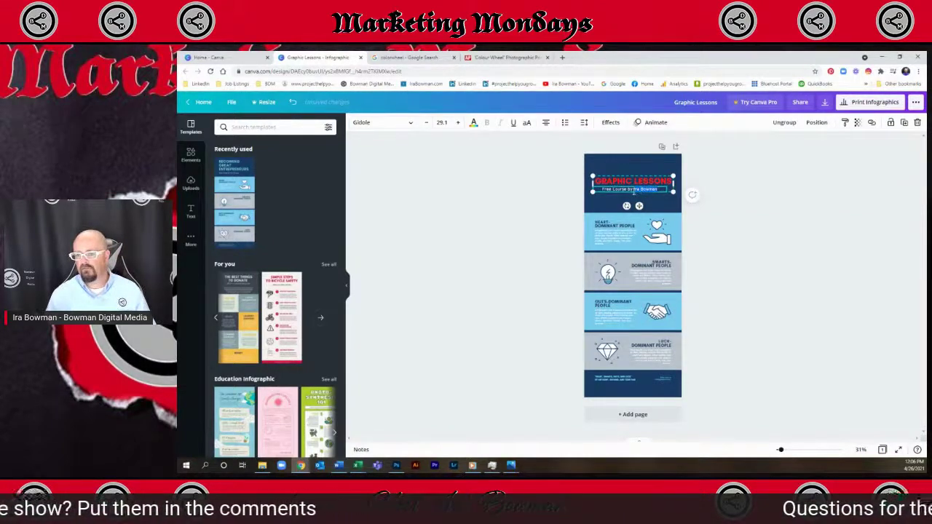
# Step: Color only the presenter's name in the subtitle yellow, leaving "Free Course by" white
pyautogui.click(474, 124)
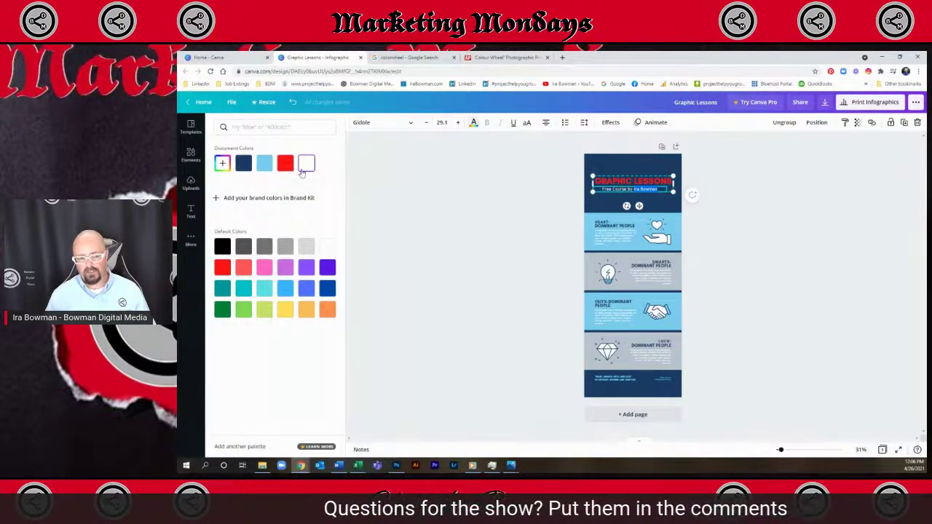
pyautogui.click(286, 311)
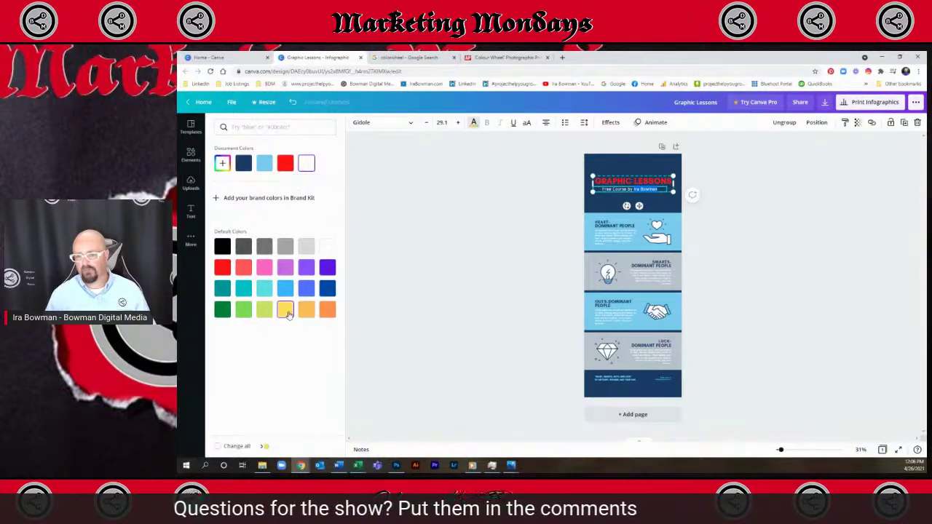
pyautogui.hotkey('ctrl', 'z')
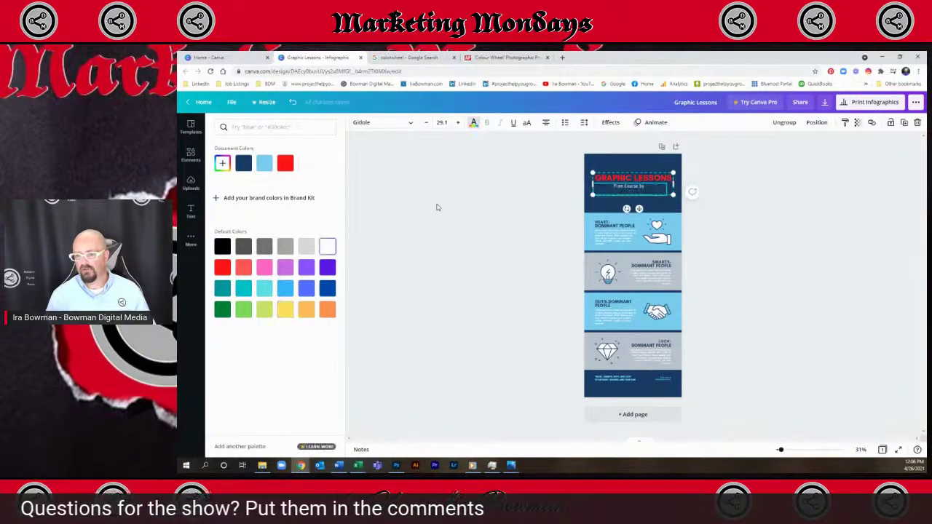
pyautogui.hotkey('ctrl', 'z')
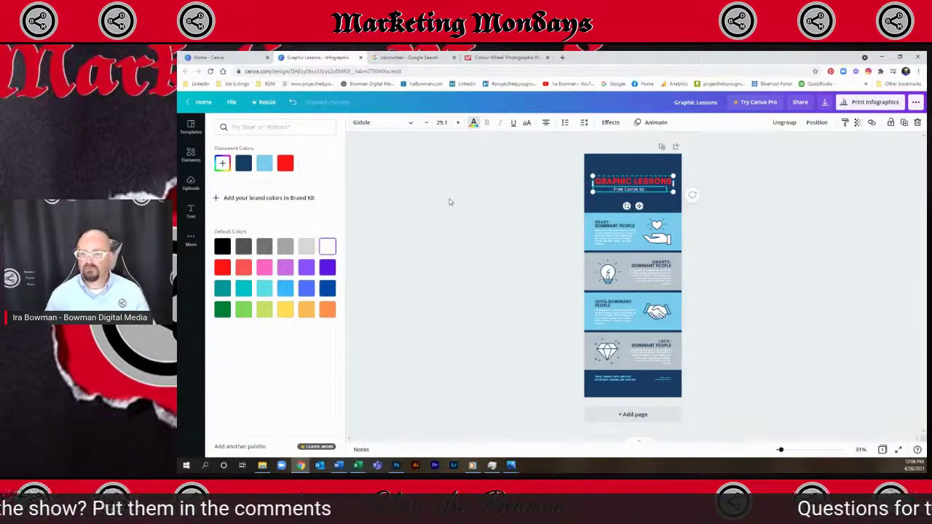
pyautogui.hotkey('ctrl', 'y')
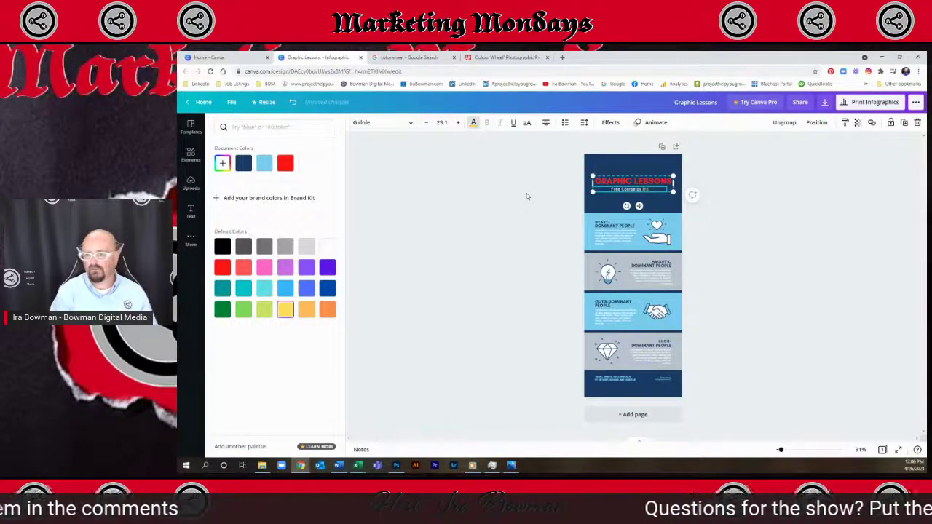
pyautogui.hotkey('ctrl', 'y')
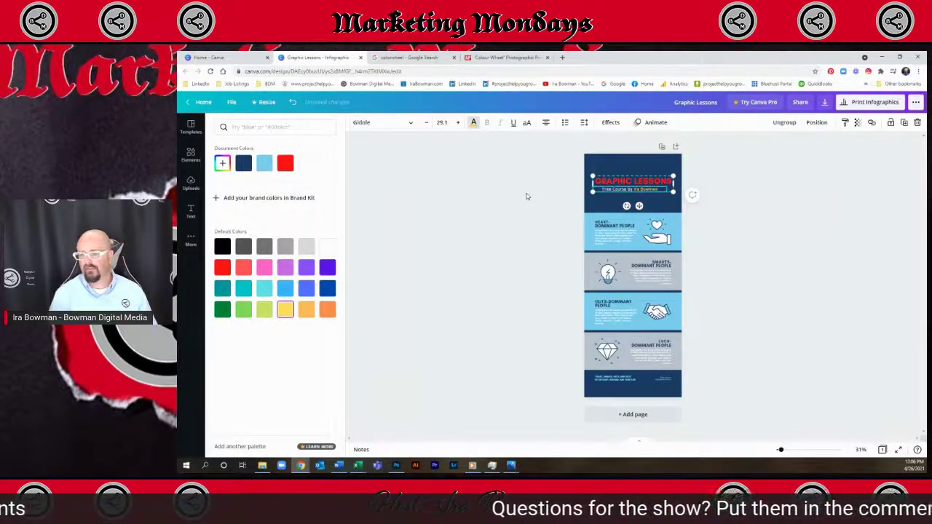
pyautogui.press('Escape')
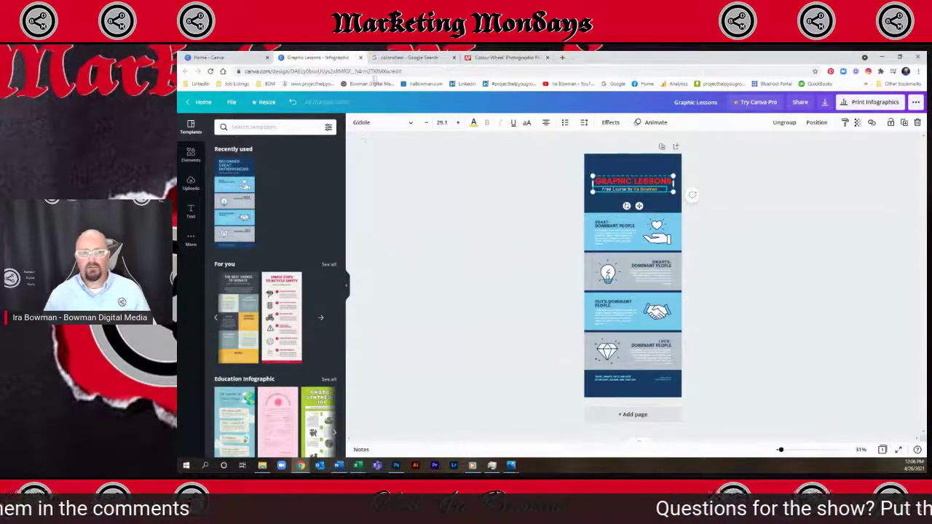
# Step: View the AllPosters Colour Wheel page as a color reference, and return to the Graphic Lessons infographic
pyautogui.click(502, 57)
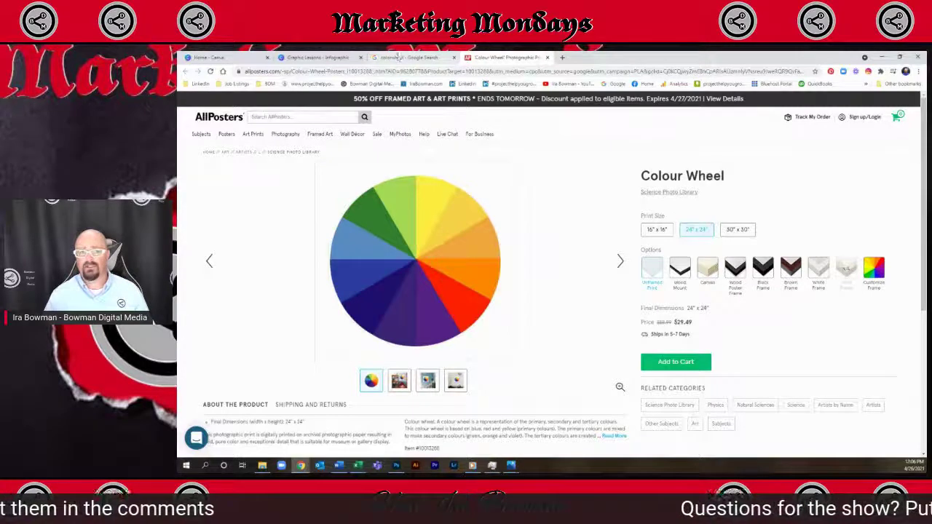
pyautogui.click(218, 57)
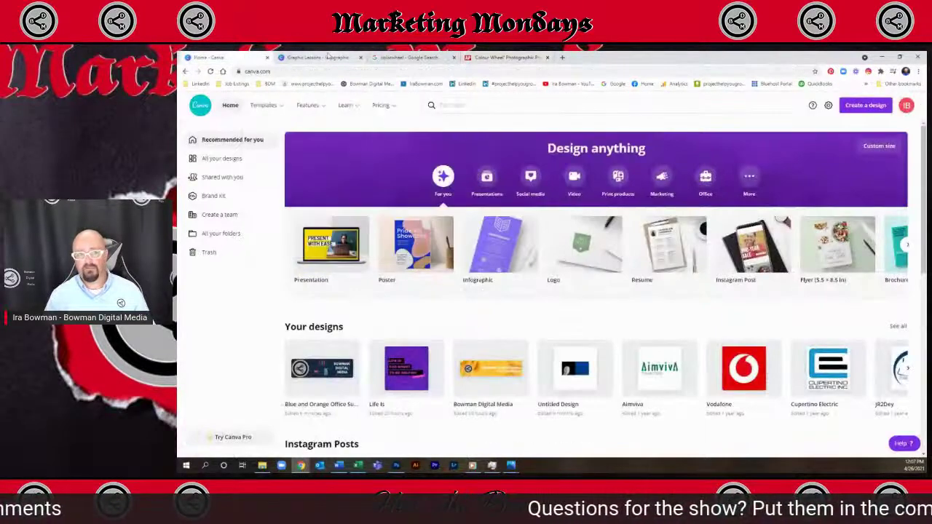
pyautogui.click(321, 56)
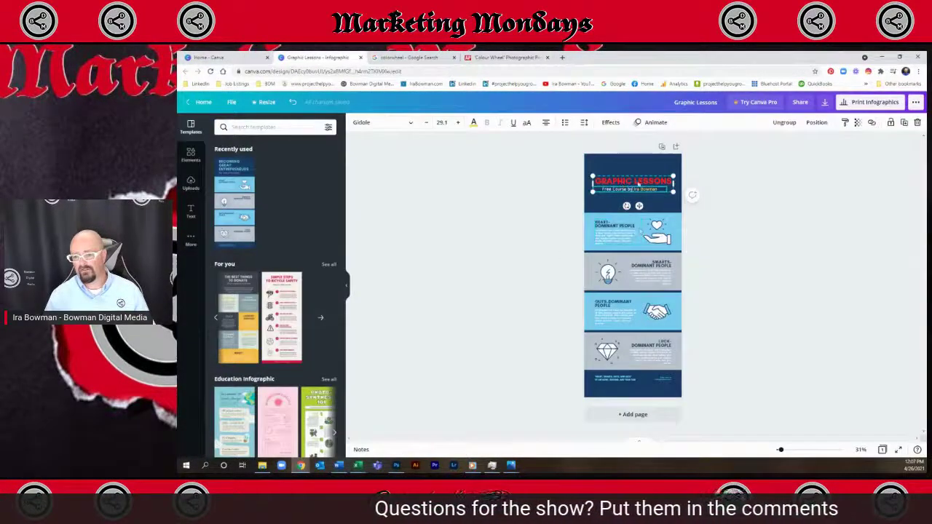
# Step: Select the HEART-DOMINANT PEOPLE heading text in the infographic's first light blue section
pyautogui.click(617, 226)
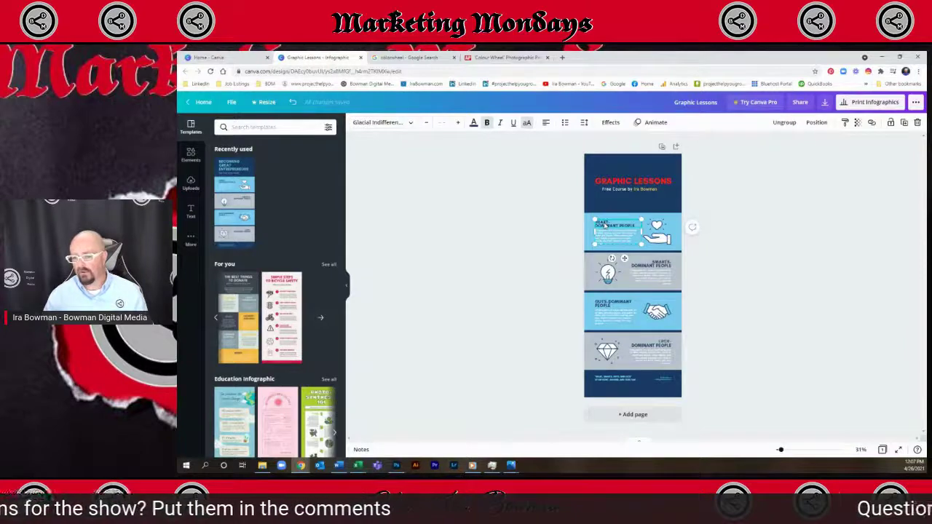
pyautogui.doubleClick(606, 225)
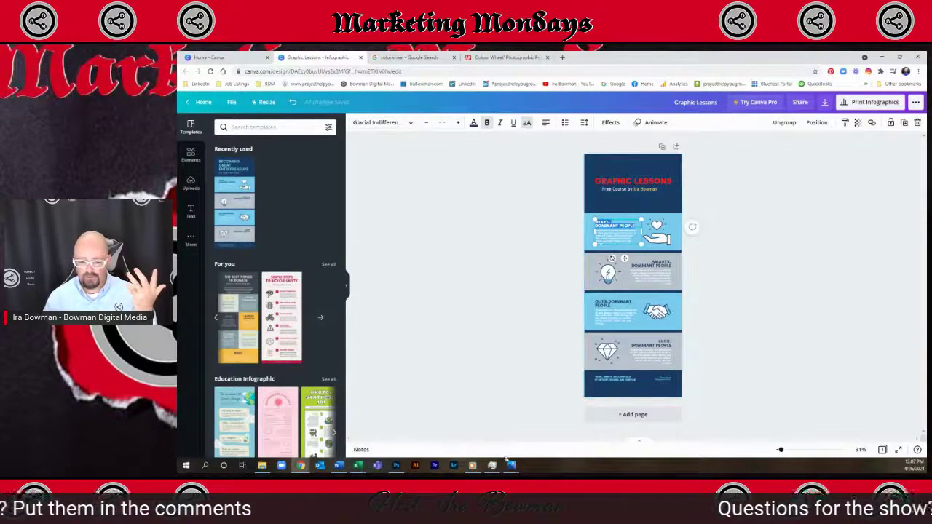
# Step: Switch to Photoshop with the 2500 Followers on LinkedIn graphic open, and activate the Type tool
pyautogui.click(396, 465)
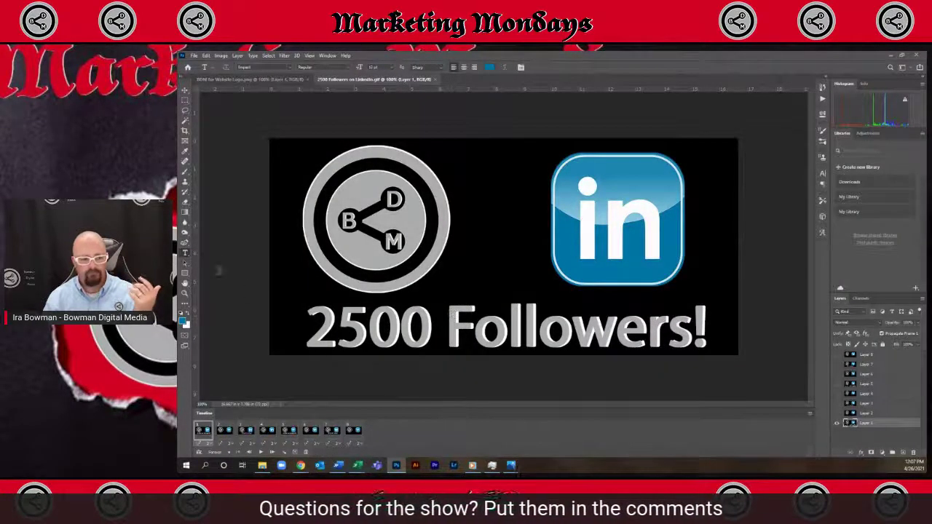
pyautogui.click(184, 90)
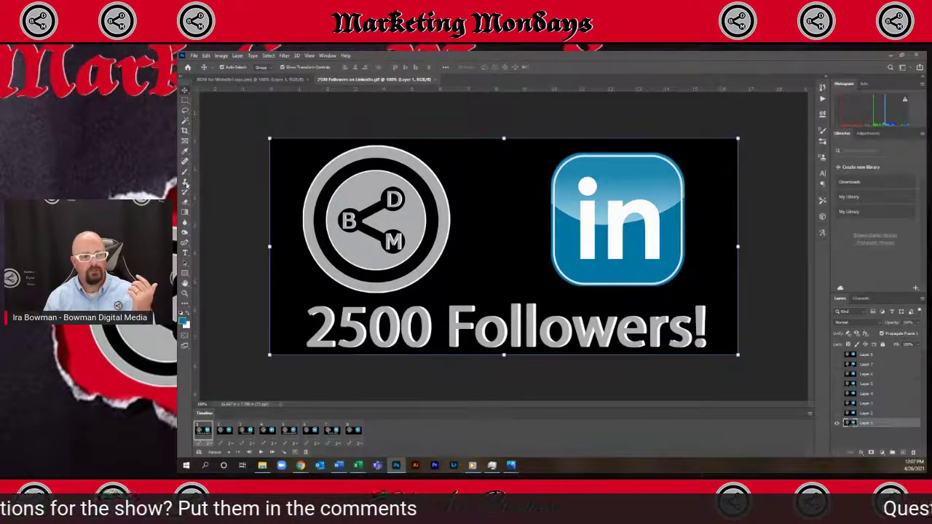
pyautogui.click(185, 253)
pyautogui.moveTo(443, 320); pyautogui.dragTo(466, 320)
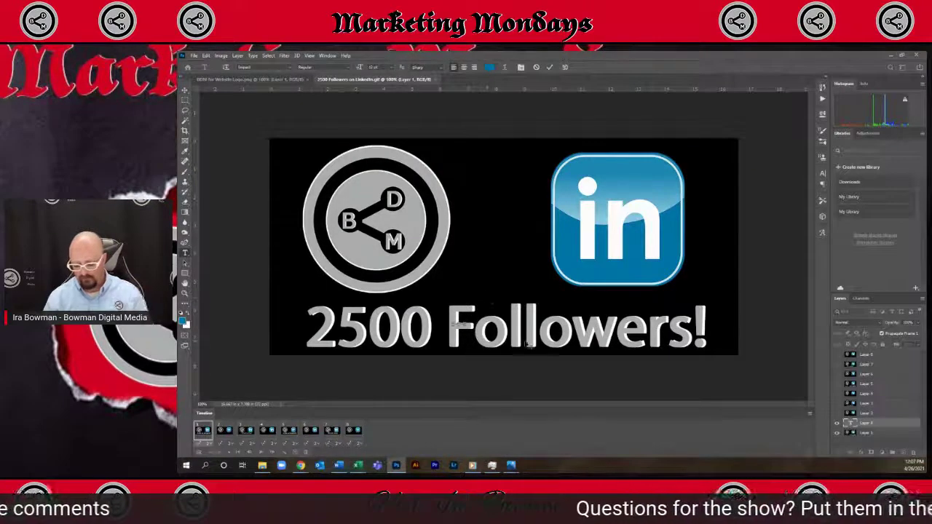
pyautogui.click(881, 429)
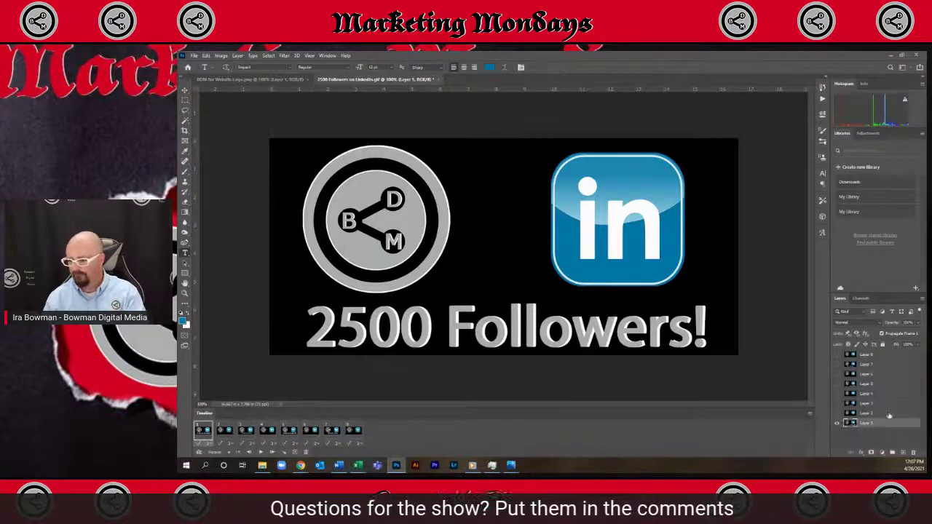
pyautogui.moveTo(702, 297); pyautogui.dragTo(352, 263)
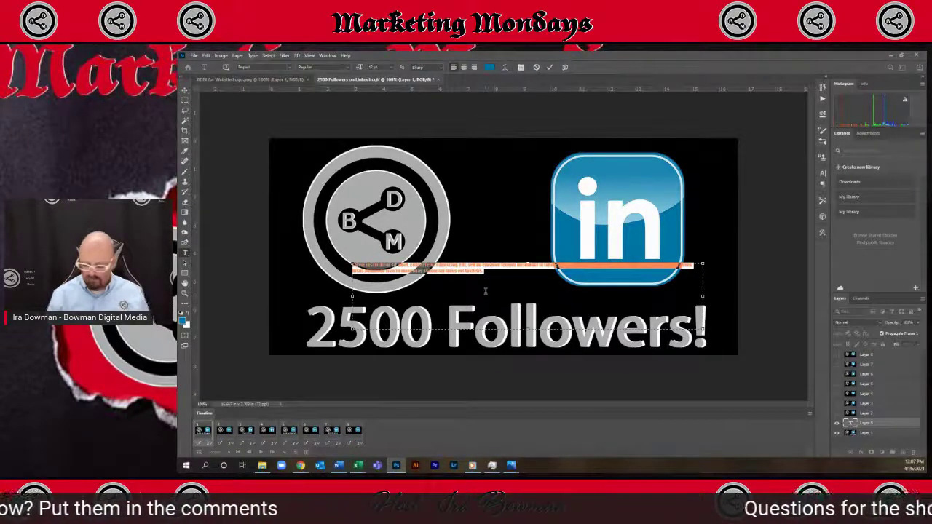
pyautogui.hotkey('ctrl', '+')
pyautogui.hotkey('ctrl', '+')
pyautogui.hotkey('ctrl', '+')
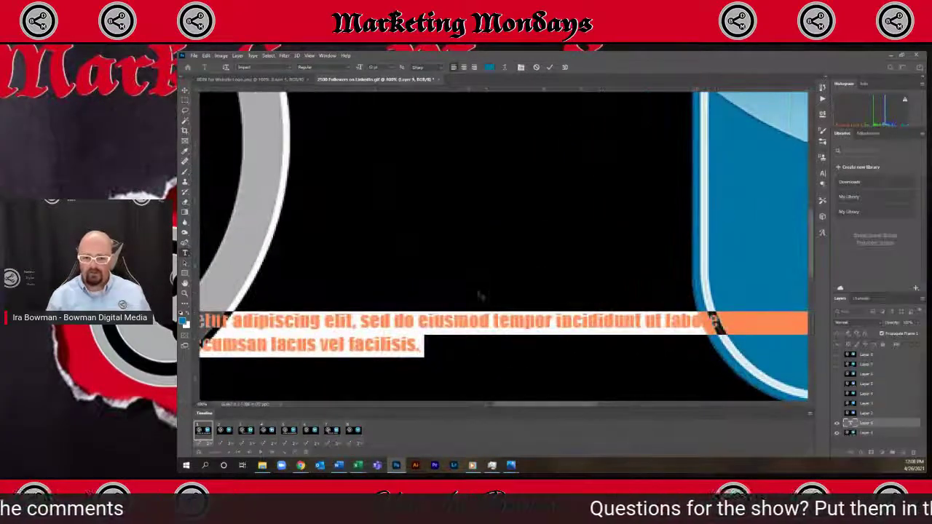
pyautogui.hotkey('ctrl', 'Return')
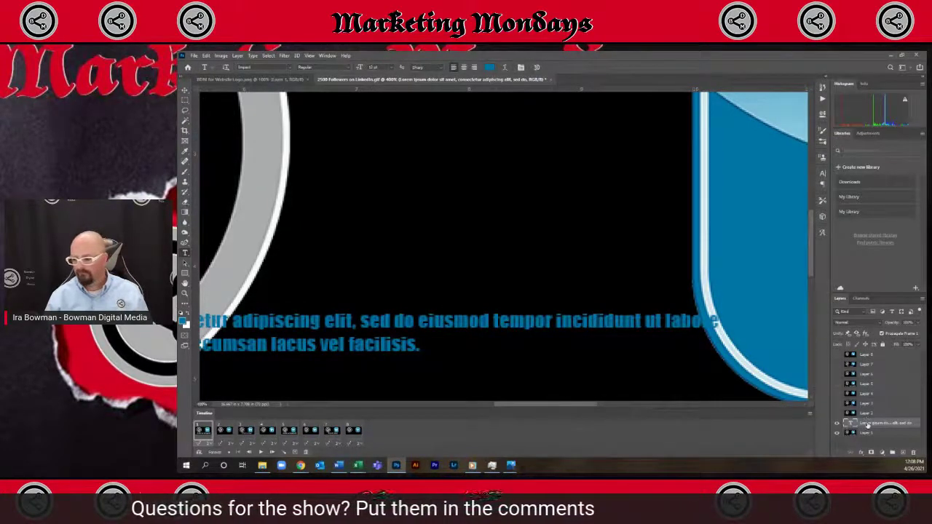
pyautogui.press('Delete')
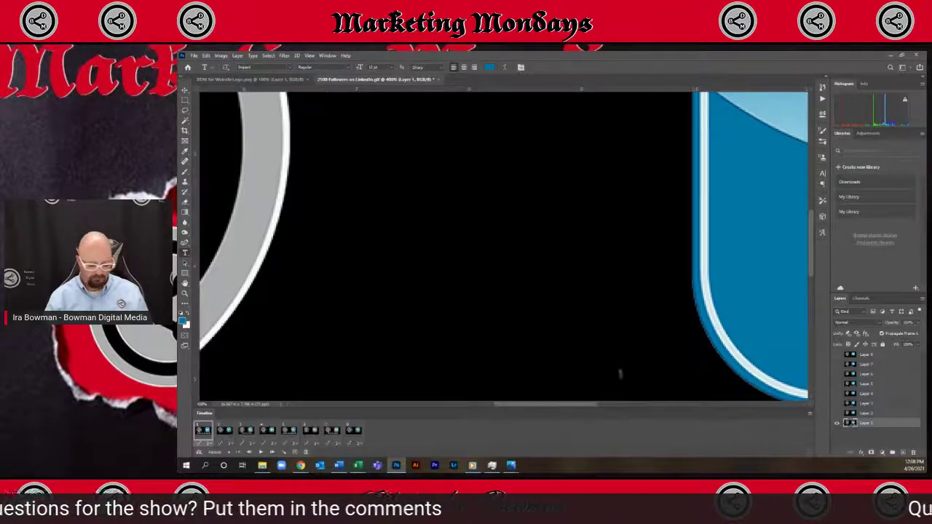
# Step: Place a paragraph text box with placeholder text between the round BDM logo and the LinkedIn icon, sized 48 pt
pyautogui.scroll(-5, 333, 189)
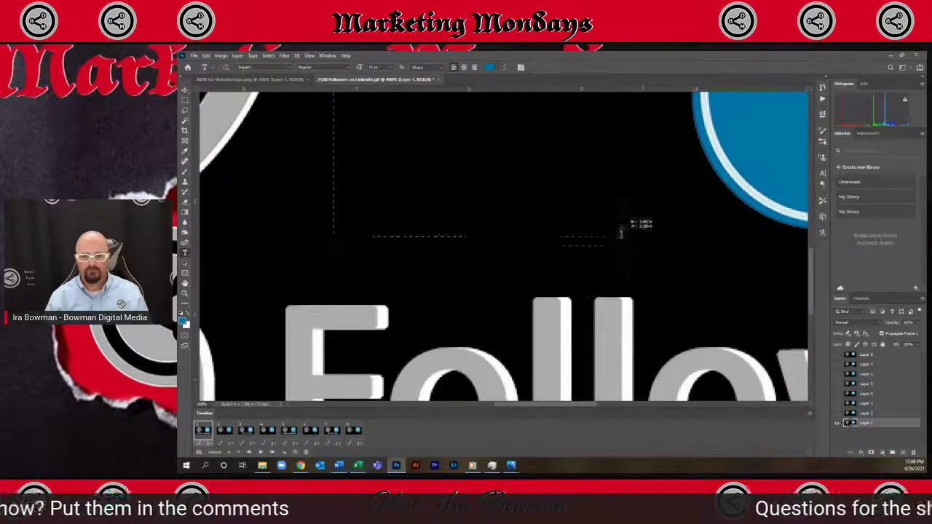
pyautogui.hotkey('ctrl', 'z')
pyautogui.scroll(5, 695, 263)
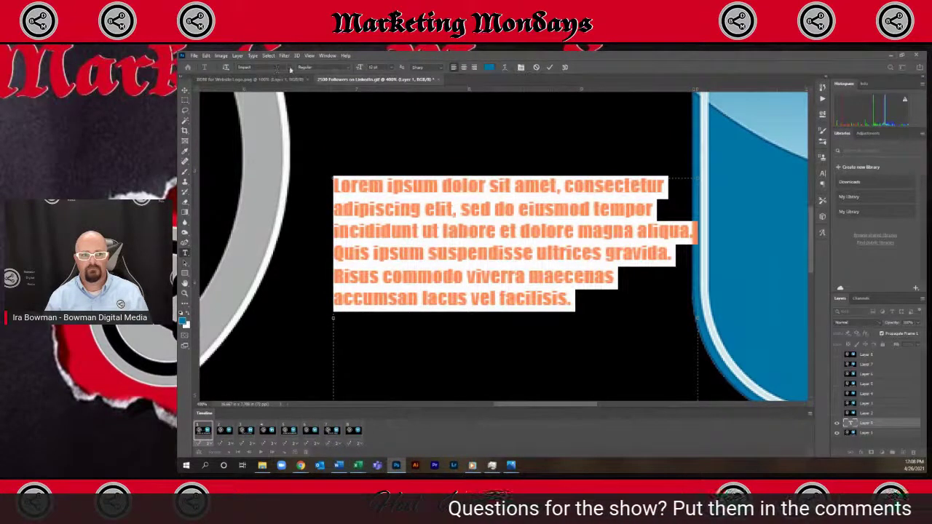
pyautogui.click(393, 69)
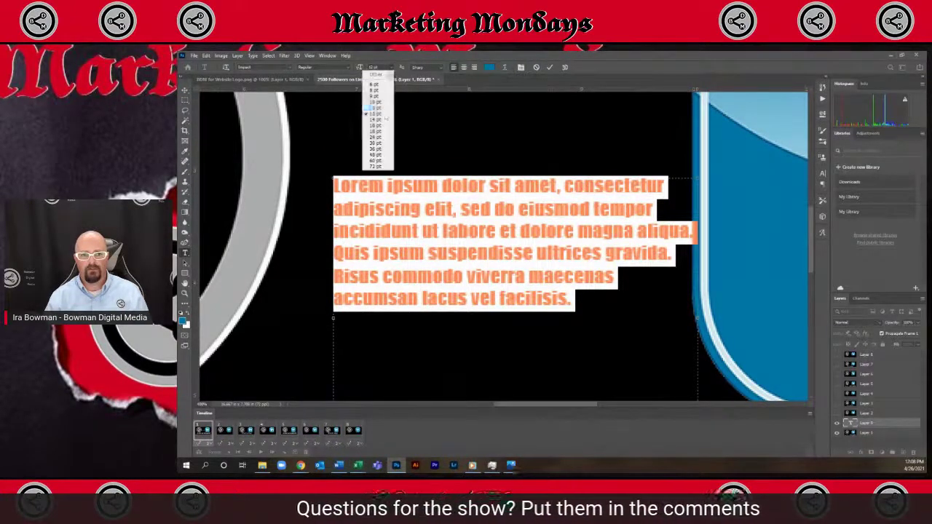
pyautogui.click(388, 155)
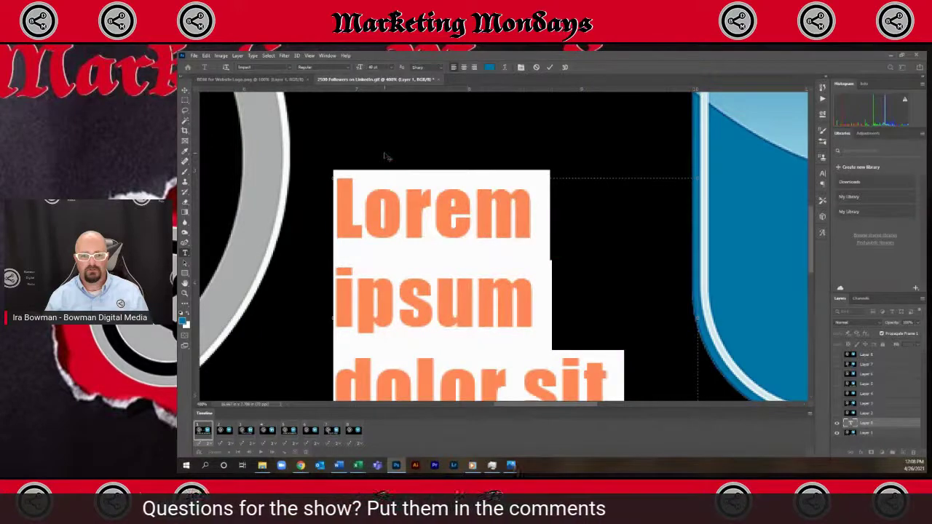
pyautogui.click(385, 148)
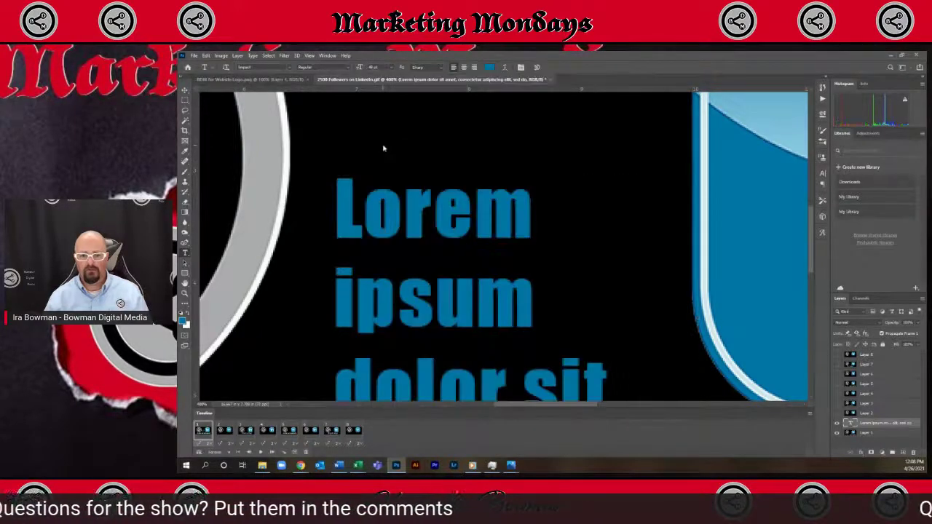
# Step: Select the words "Lorem ipsum" in the placeholder text and filter the font list to favorites, keeping Impact as the font
pyautogui.hotkey('ctrl', '+')
pyautogui.hotkey('ctrl', '+')
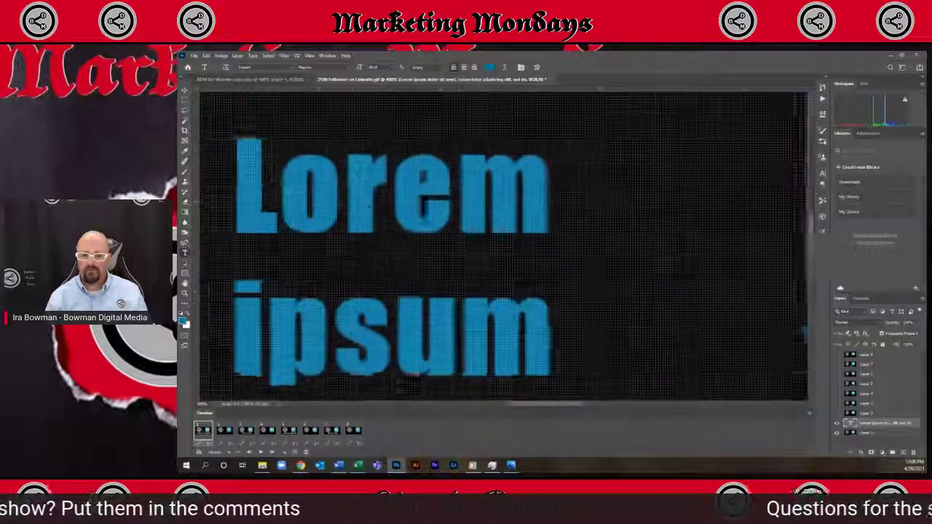
pyautogui.hotkey('ctrl', '-')
pyautogui.hotkey('ctrl', '-')
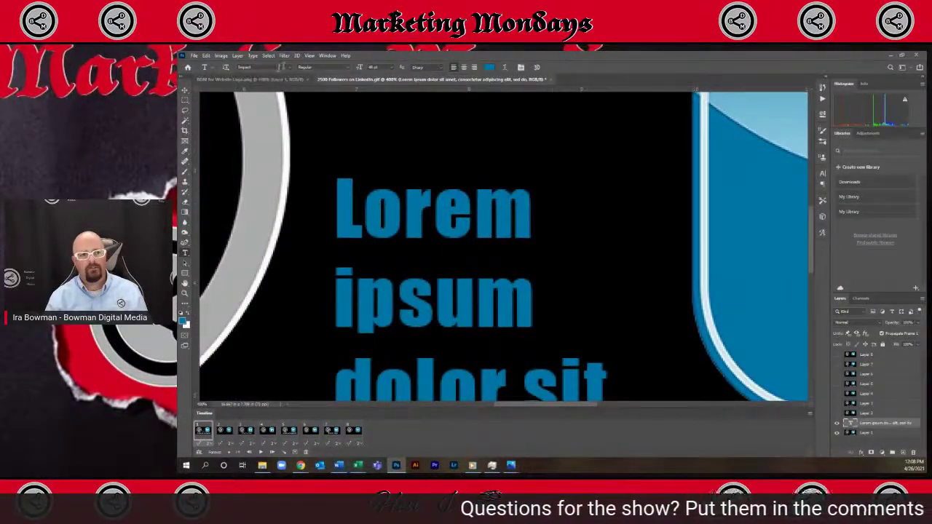
pyautogui.moveTo(337, 208); pyautogui.dragTo(558, 344)
pyautogui.click(292, 69)
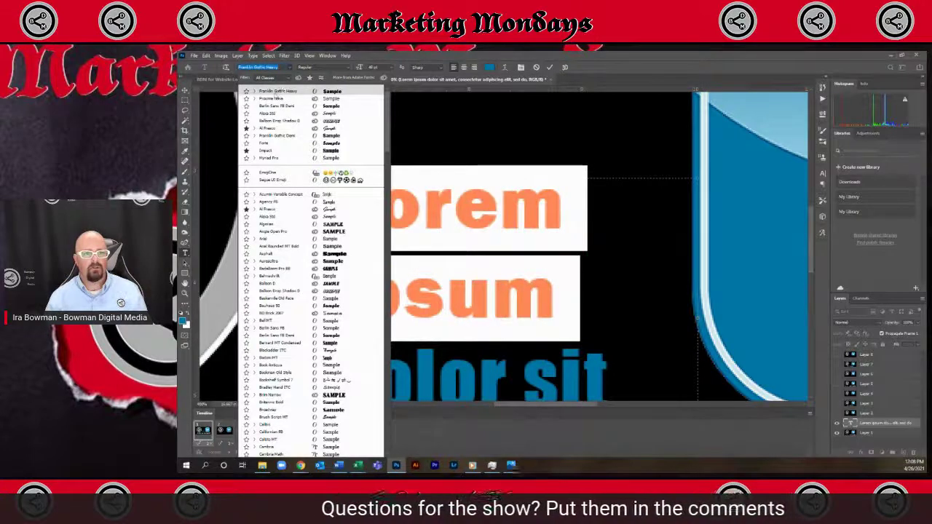
pyautogui.click(310, 77)
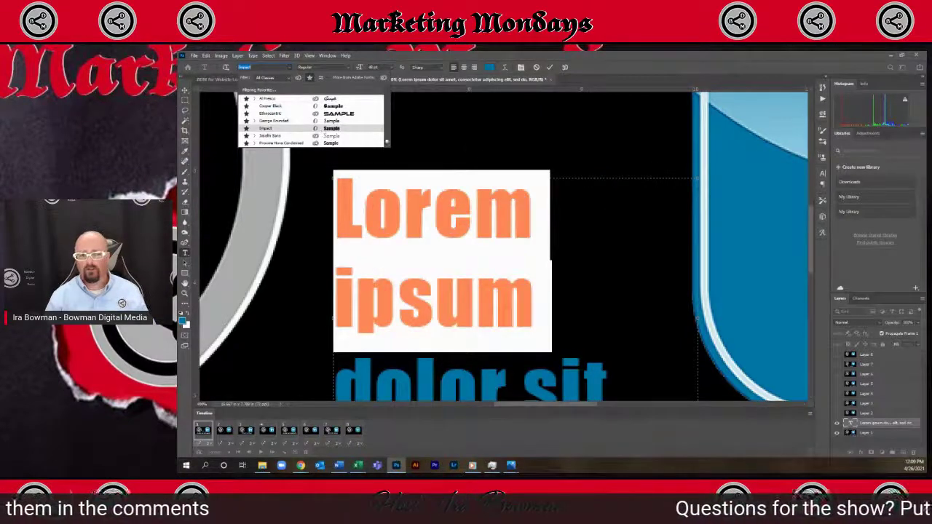
pyautogui.press('Return')
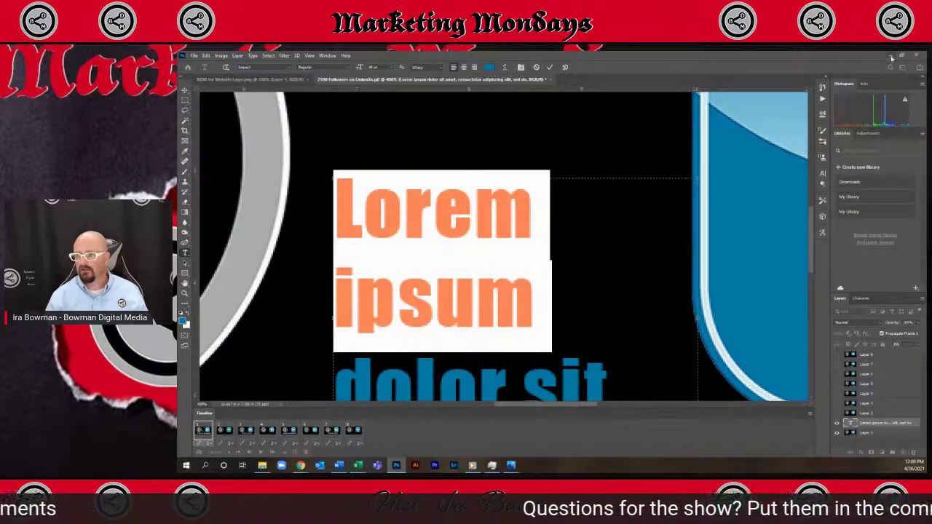
# Step: Switch back to Canva, search the fonts for "cooper" and set the HEART-DOMINANT PEOPLE heading to Cooper Hewitt Heavy
pyautogui.click(892, 57)
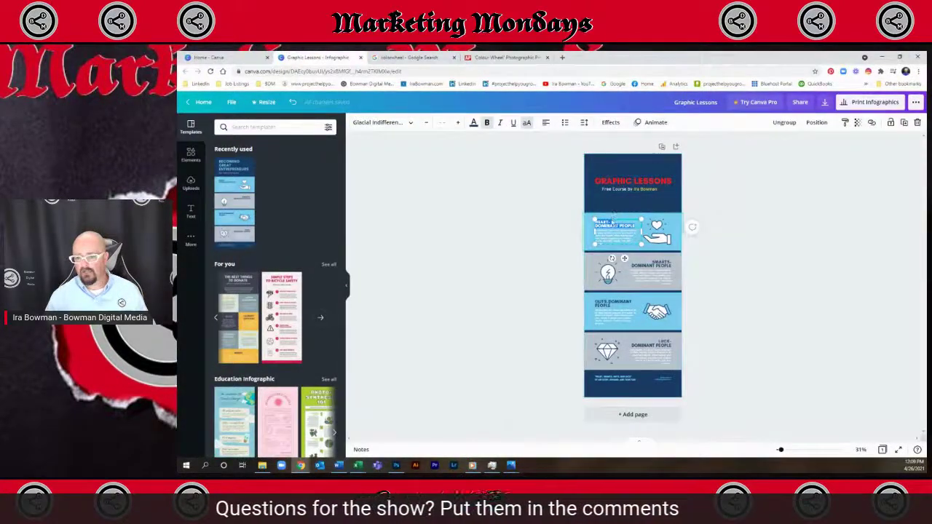
pyautogui.doubleClick(614, 225)
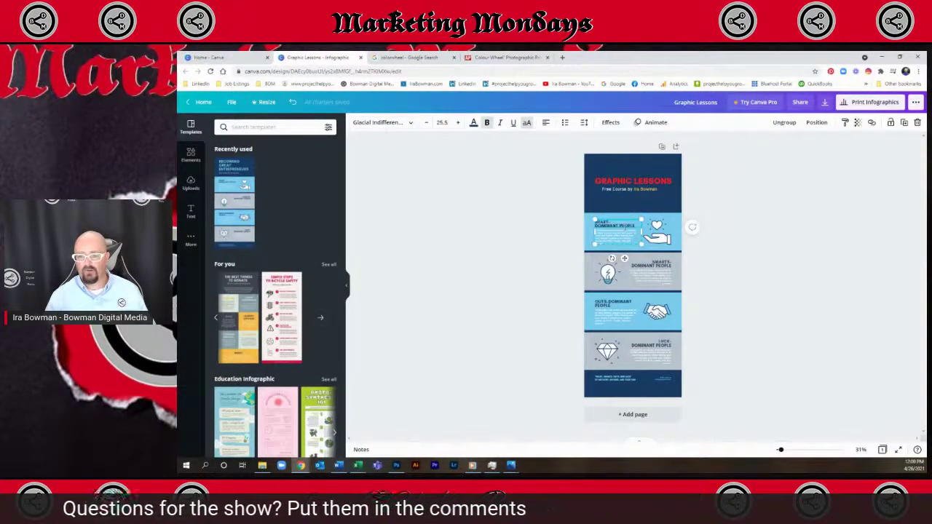
pyautogui.moveTo(630, 227); pyautogui.dragTo(590, 218)
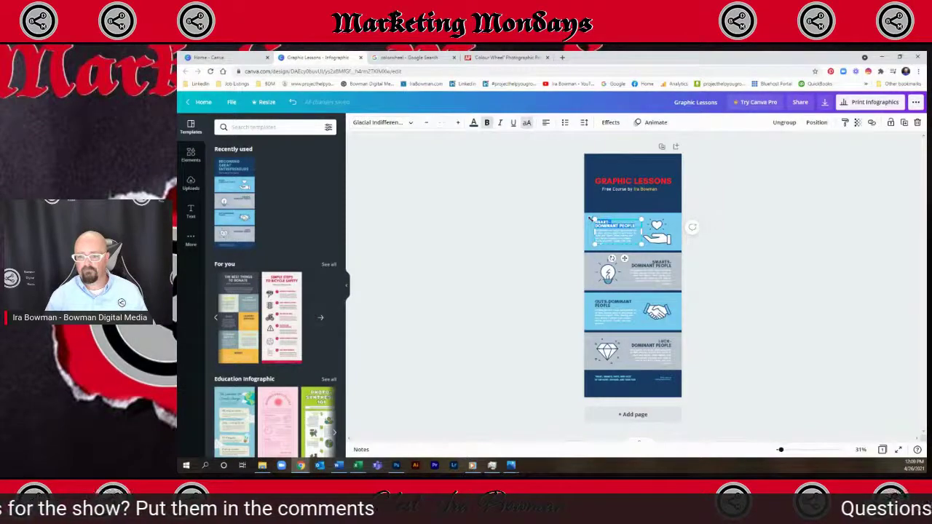
pyautogui.click(411, 123)
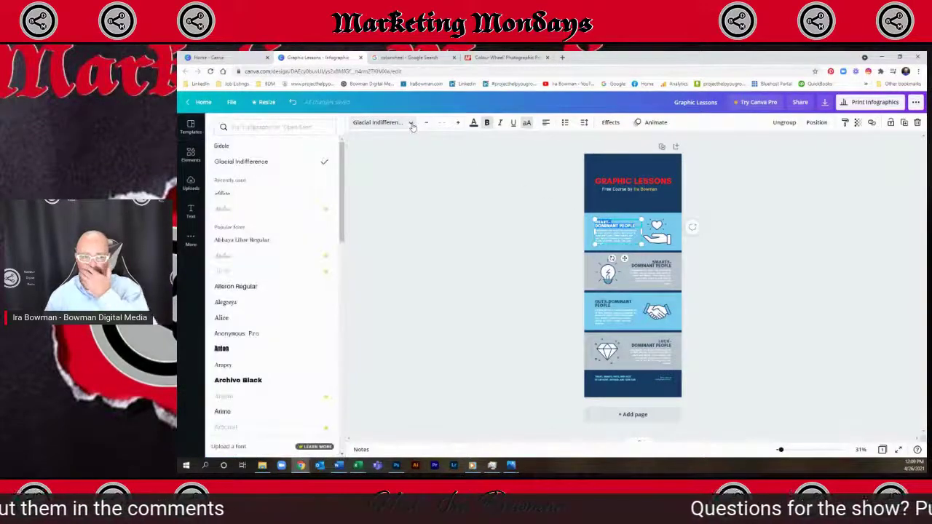
pyautogui.click(316, 125)
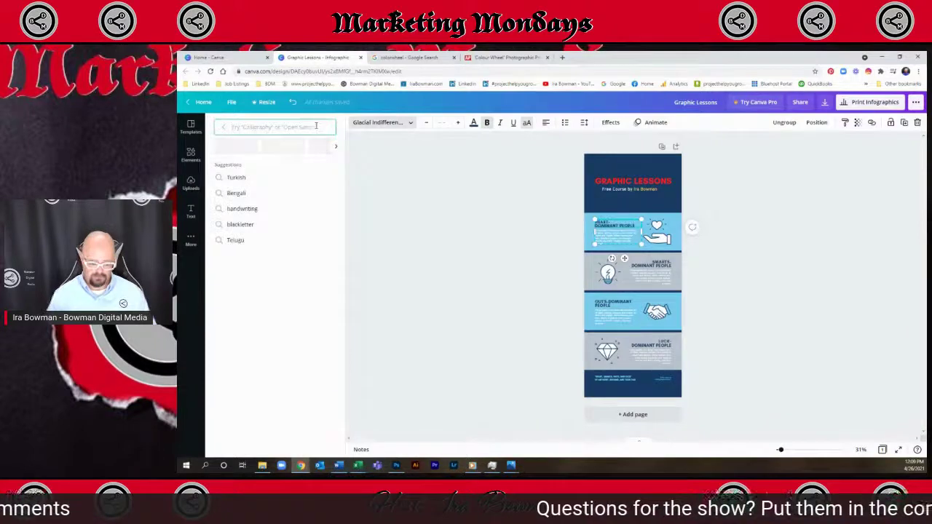
pyautogui.write('Iraper')
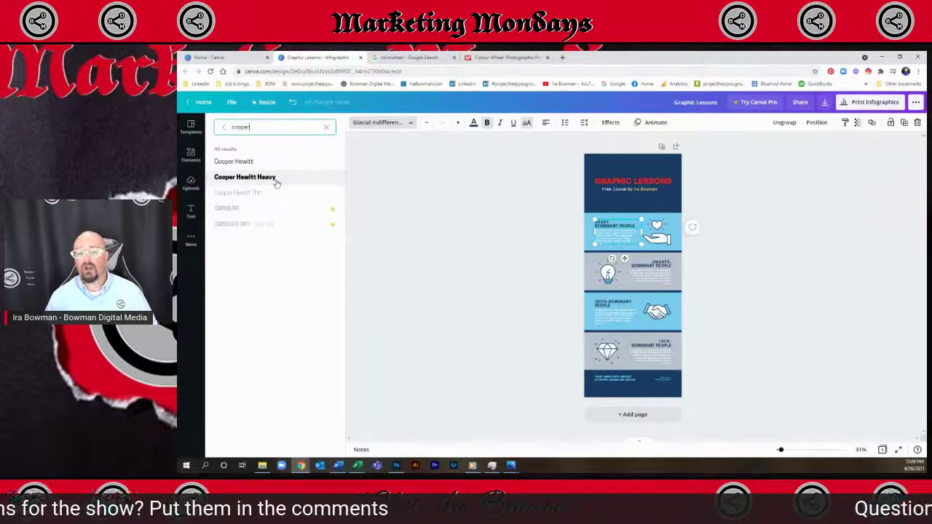
pyautogui.click(276, 182)
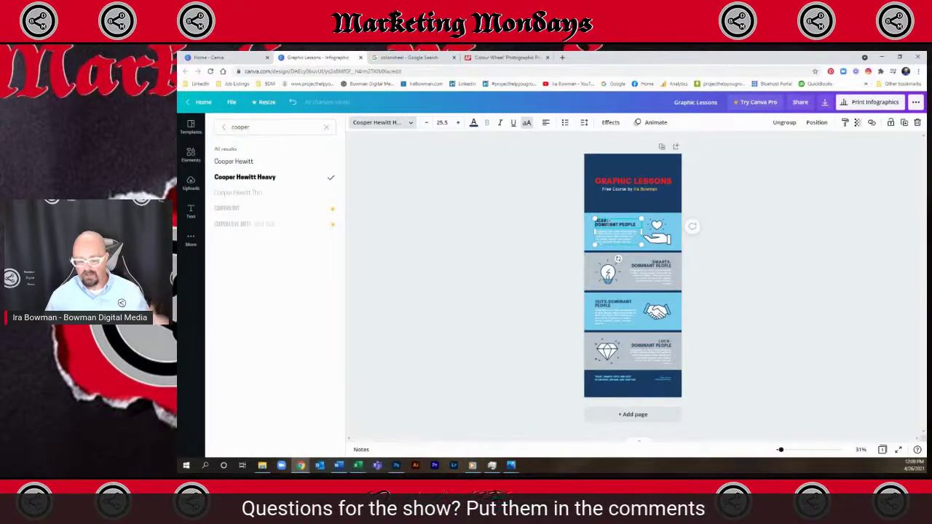
pyautogui.keyDown('ctrl'); pyautogui.scroll(6, 632, 277); pyautogui.keyUp('ctrl')
pyautogui.scroll(4, 642, 306)
pyautogui.scroll(-3, 642, 305)
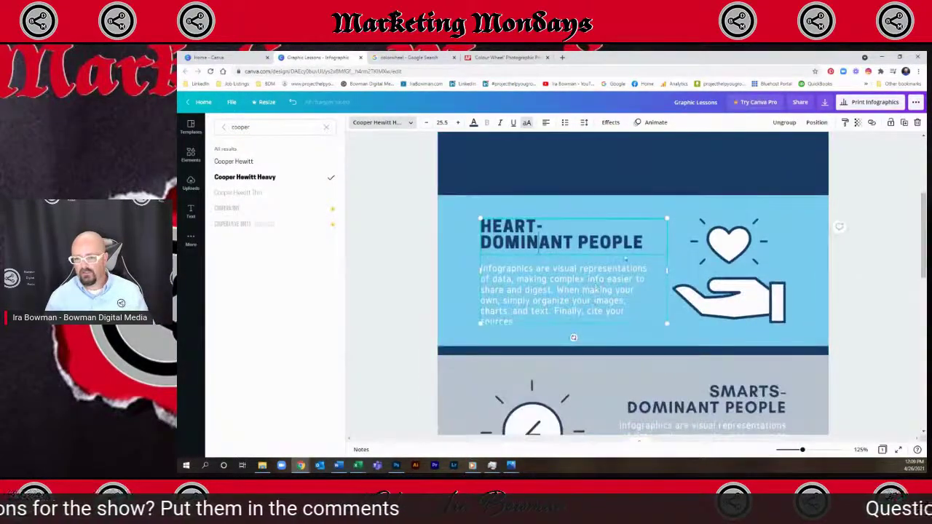
pyautogui.moveTo(481, 225); pyautogui.dragTo(643, 243)
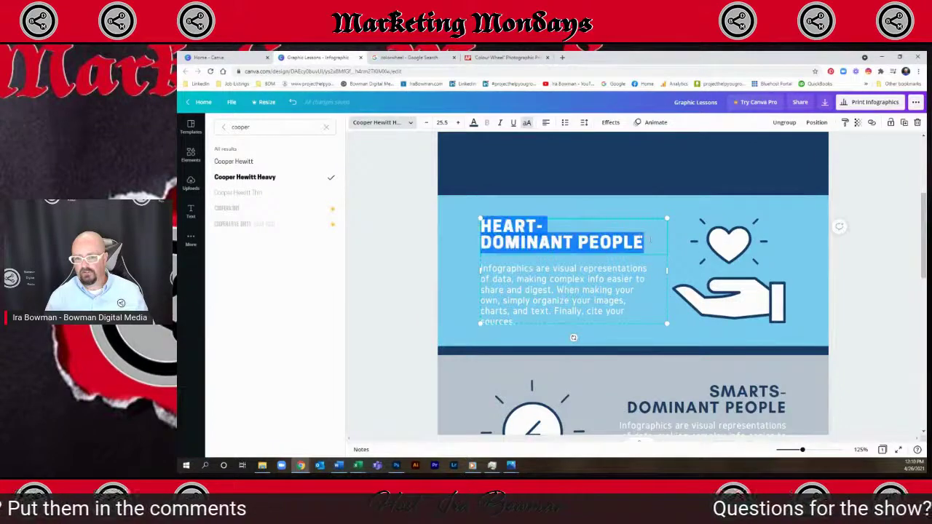
pyautogui.click(361, 124)
# Step: Set the SMARTS-DOMINANT PEOPLE heading in the first gray section to Cooper Hewitt Heavy
pyautogui.scroll(-2, 611, 322)
pyautogui.click(714, 273)
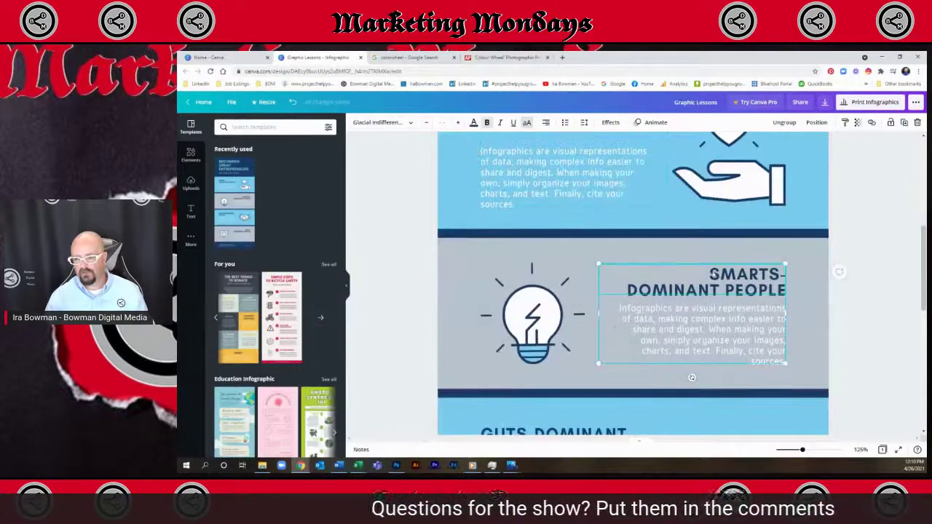
pyautogui.click(410, 125)
pyautogui.click(303, 181)
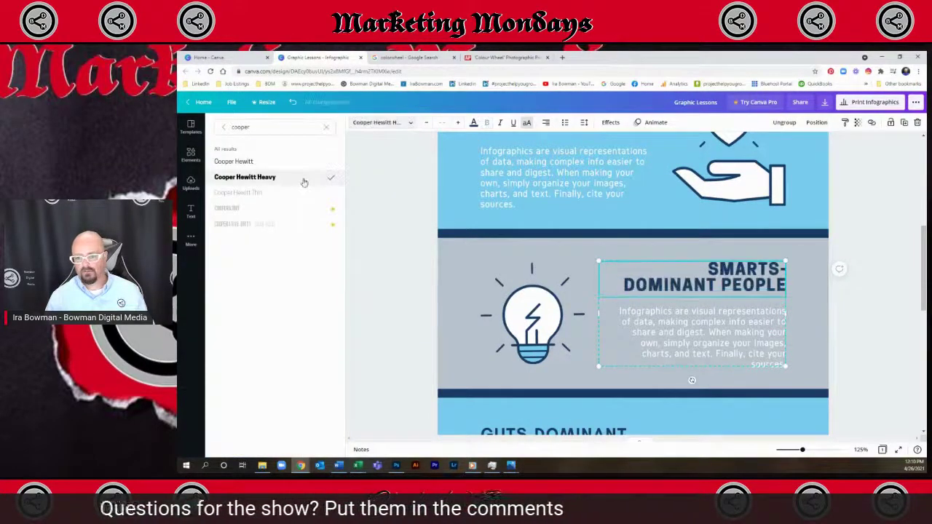
# Step: Change the GUTS-DOMINANT PEOPLE and LUCK-DOMINANT PEOPLE headings to the Cooper Hewitt Heavy font
pyautogui.scroll(-5, 564, 195)
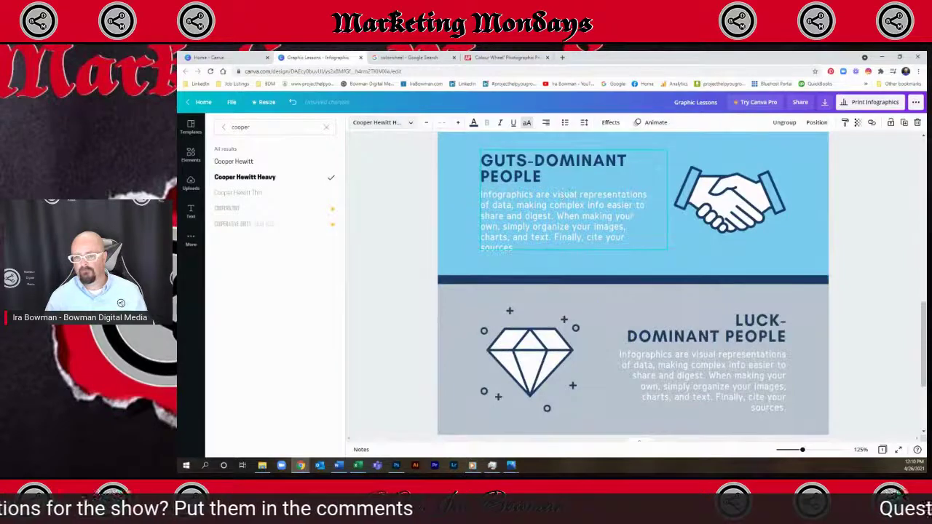
pyautogui.scroll(2, 564, 195)
pyautogui.click(560, 284)
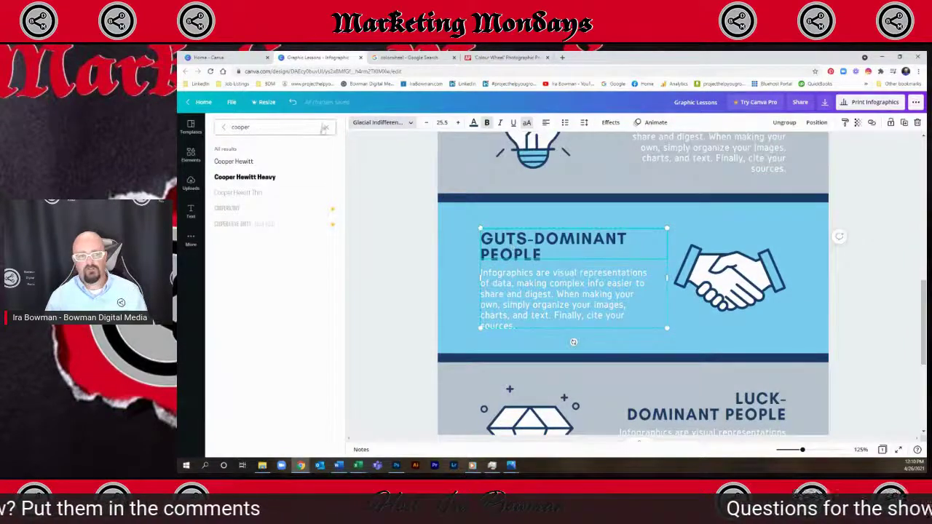
pyautogui.click(271, 178)
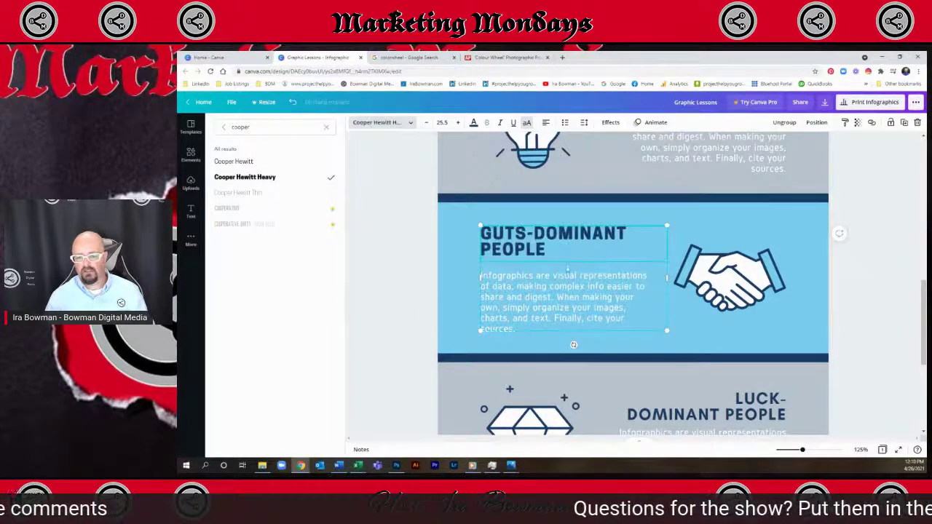
pyautogui.scroll(-2, 634, 291)
pyautogui.click(691, 327)
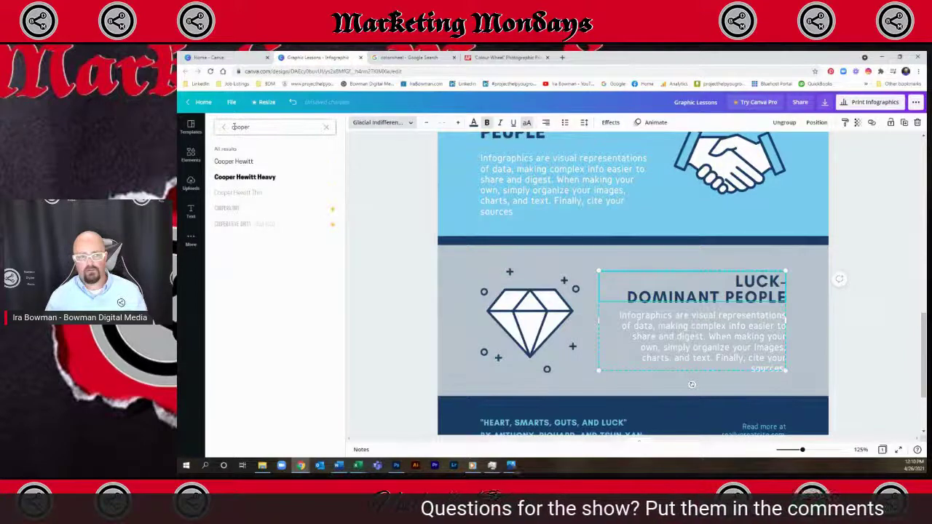
pyautogui.click(273, 177)
# Step: Apply Cooper Hewitt Heavy to the "HEART, SMARTS, GUTS, AND LUCK" footer title and the authors' line below it
pyautogui.scroll(-2, 561, 288)
pyautogui.click(561, 320)
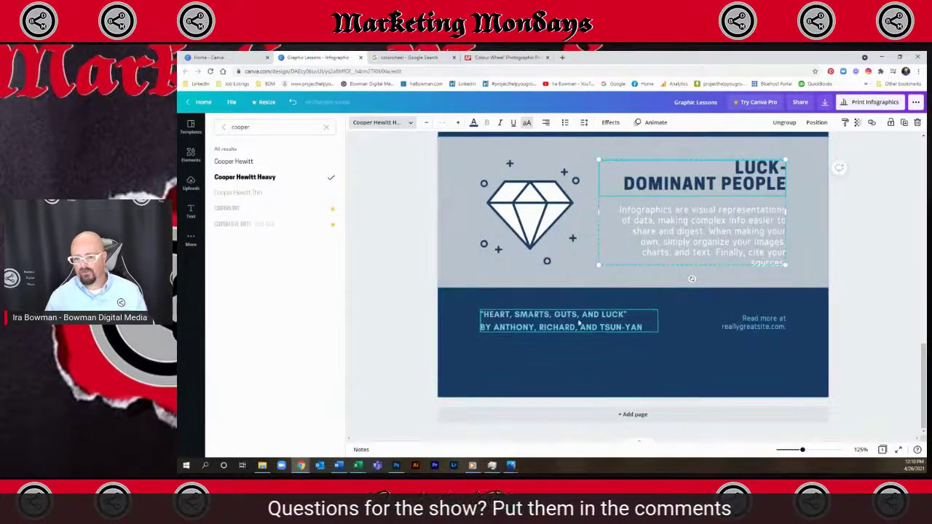
pyautogui.click(243, 179)
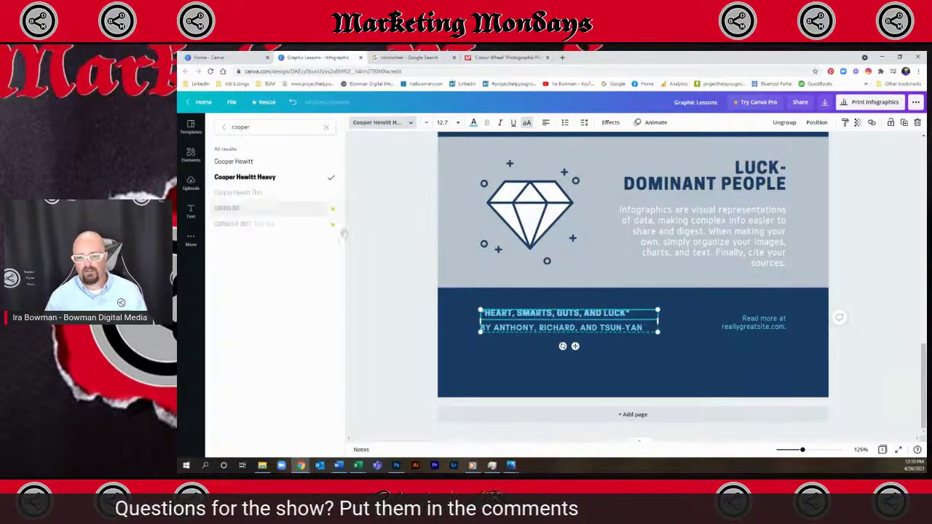
pyautogui.click(244, 177)
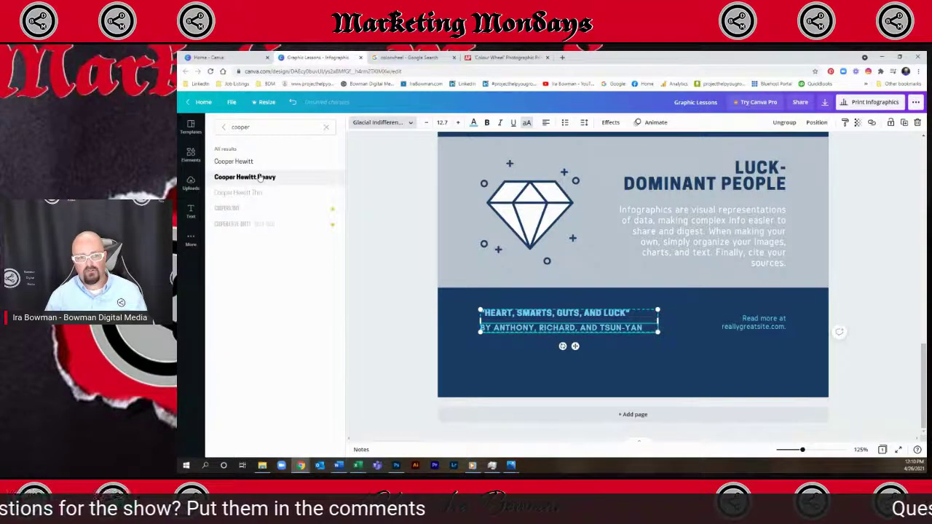
# Step: Switch to Photoshop and set the selected "Lorem ipsum" text to the favorite script font Al Fresco
pyautogui.scroll(12, 732, 352)
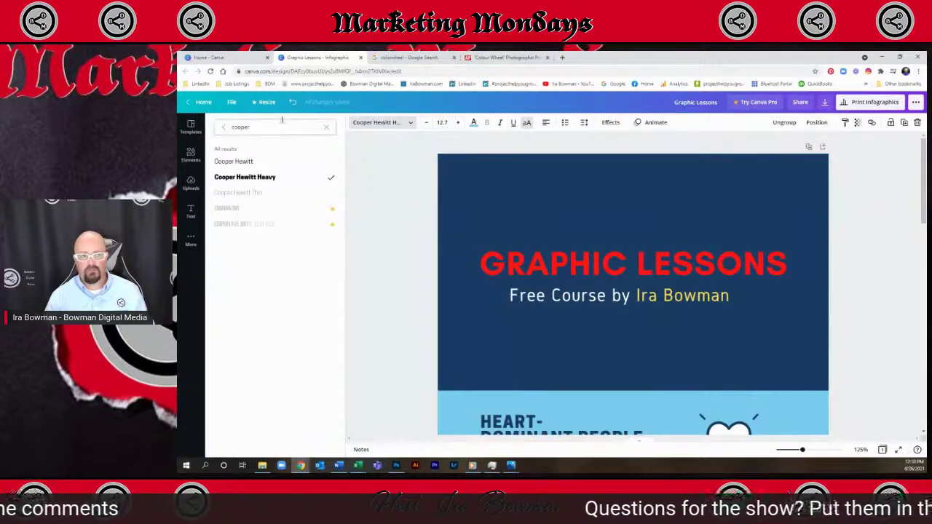
pyautogui.moveTo(256, 127); pyautogui.dragTo(223, 129)
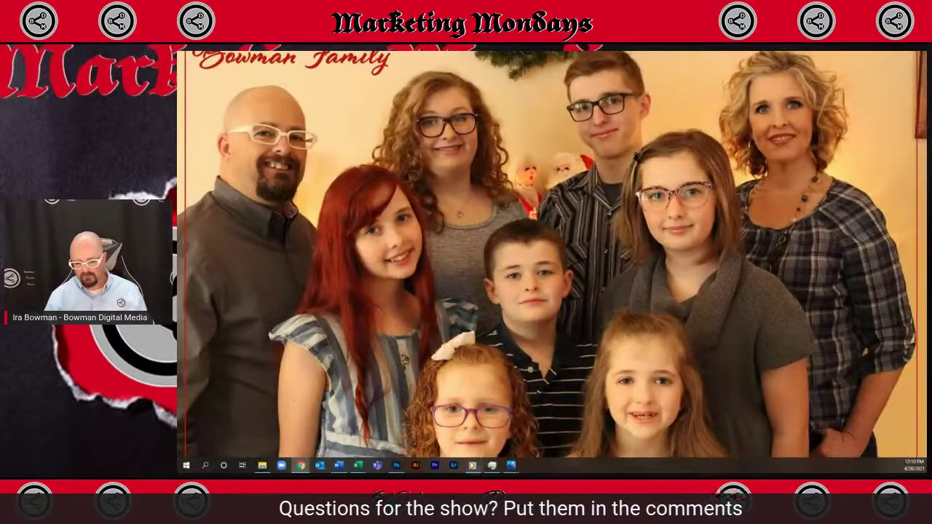
pyautogui.click(399, 466)
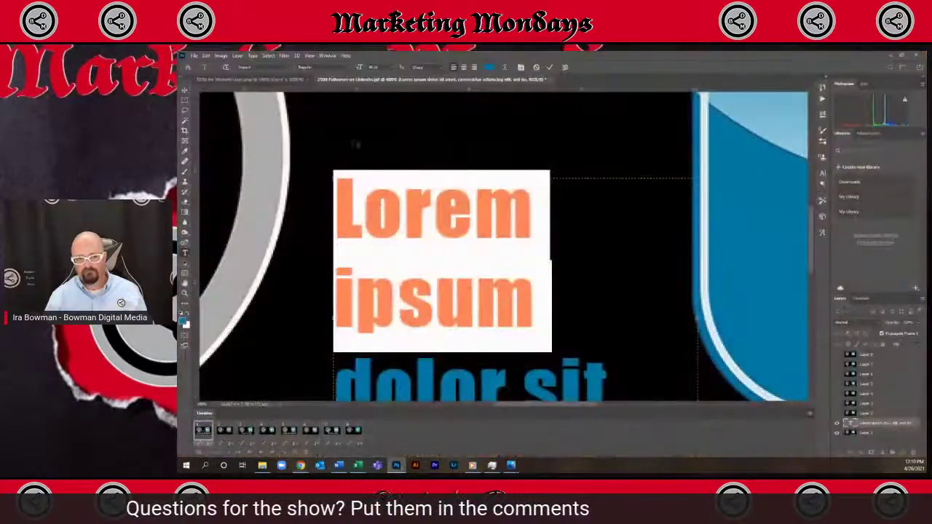
pyautogui.click(290, 70)
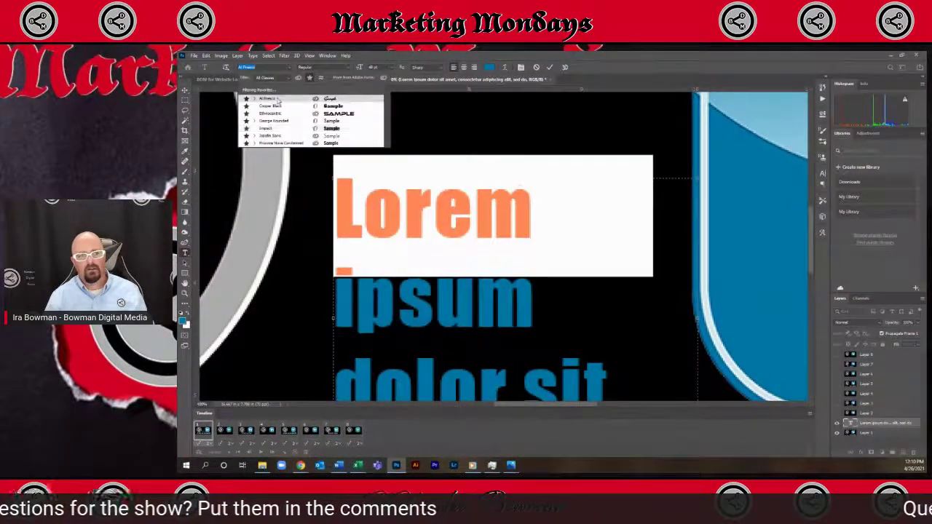
pyautogui.click(277, 99)
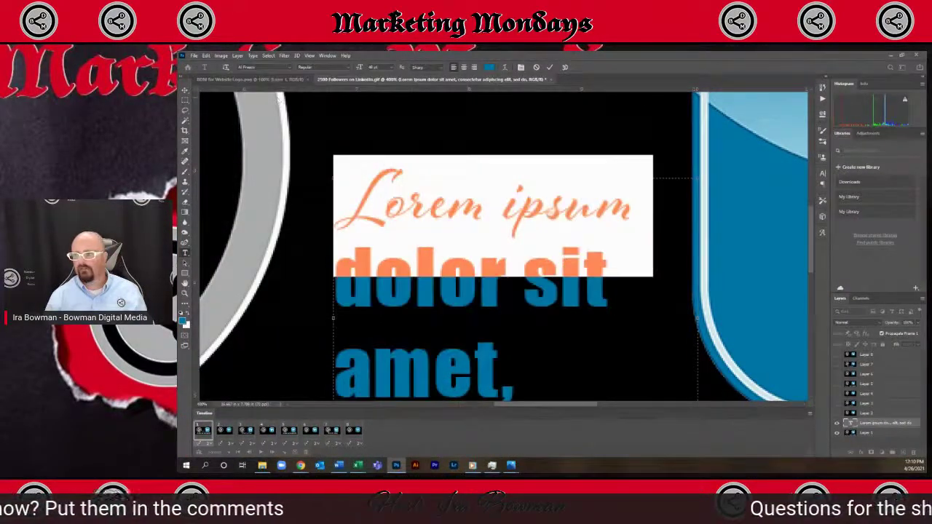
# Step: Switch back to Canva and review the fonts used throughout the Graphic Lessons infographic's sections
pyautogui.click(888, 56)
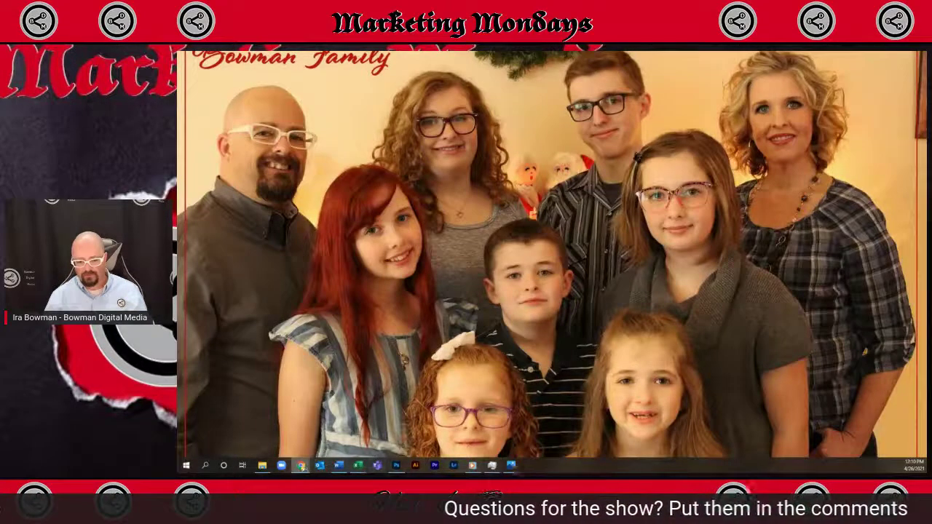
pyautogui.moveTo(300, 466)
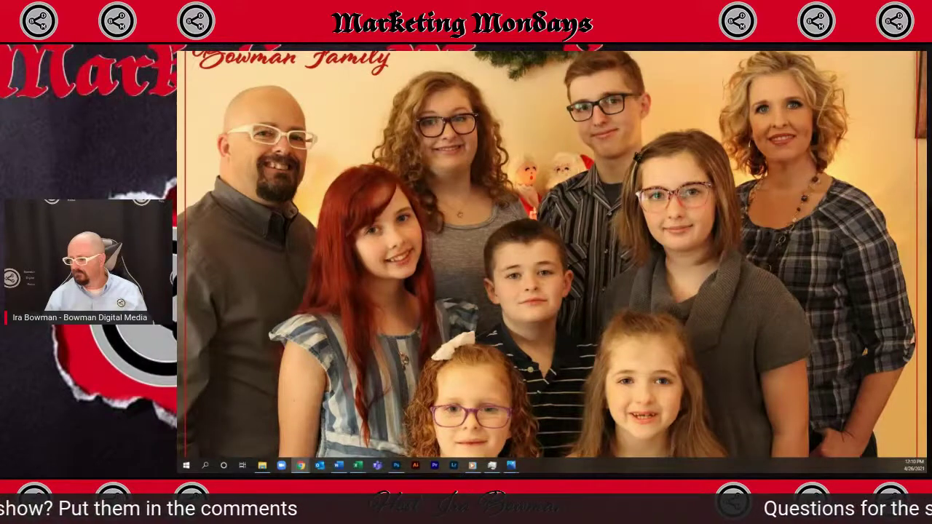
pyautogui.hotkey('alt', 'Tab')
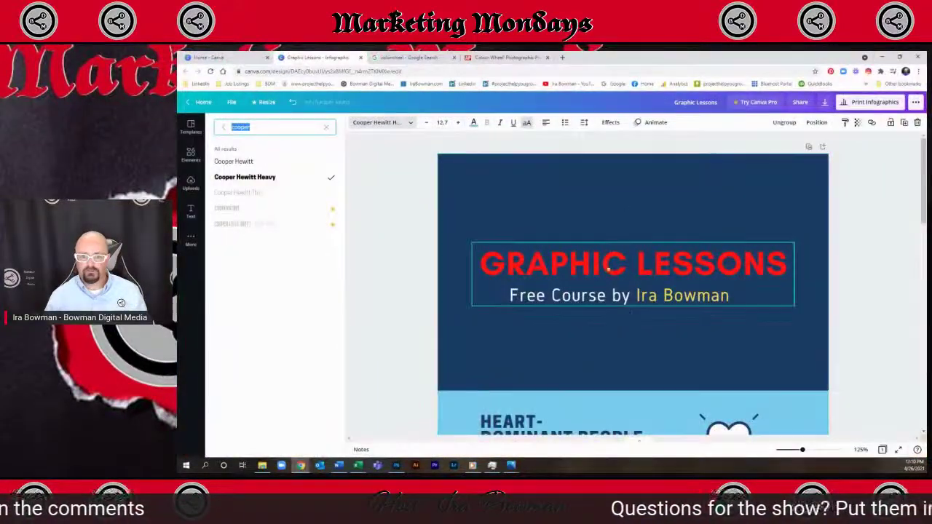
pyautogui.scroll(-4, 588, 295)
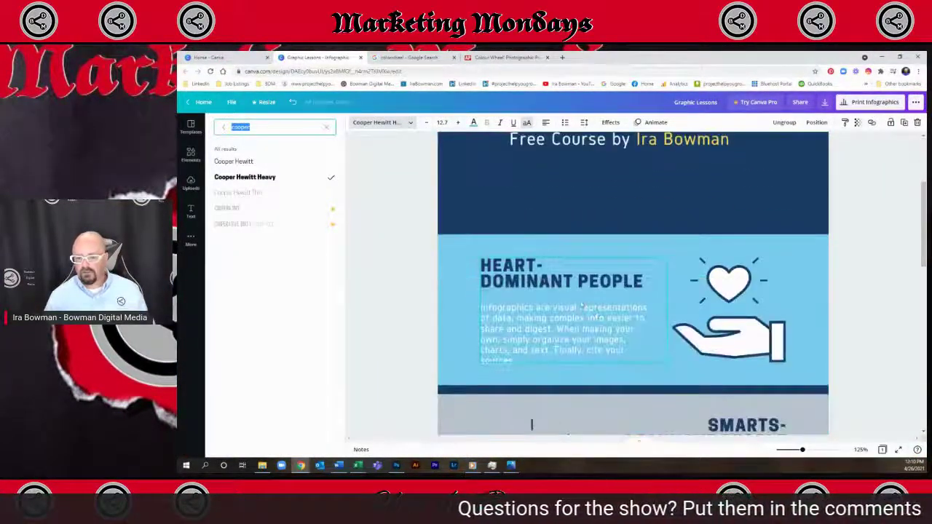
pyautogui.scroll(-7, 492, 260)
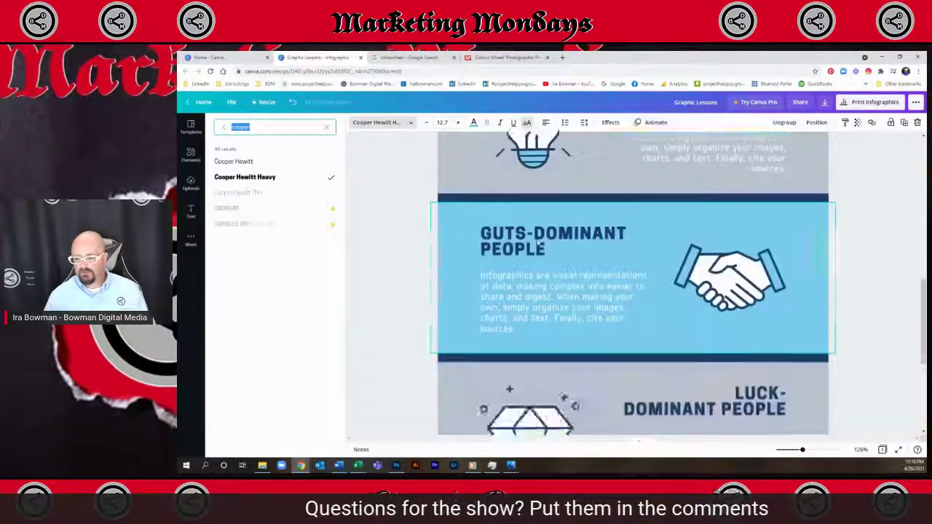
pyautogui.scroll(3, 534, 278)
pyautogui.scroll(8, 533, 277)
# Step: Select the author's name in the subtitle, search the fonts for "al fresco", and clear the search
pyautogui.click(477, 266)
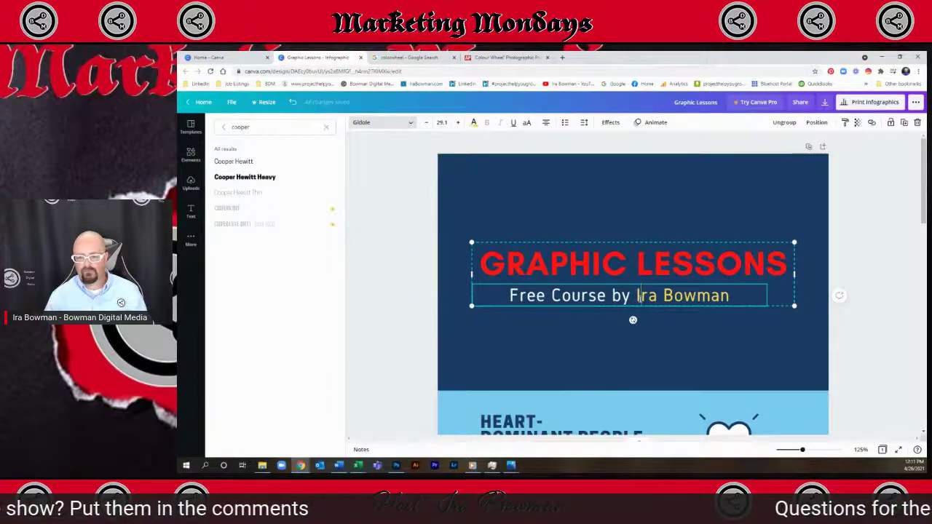
pyautogui.moveTo(637, 295); pyautogui.dragTo(730, 295)
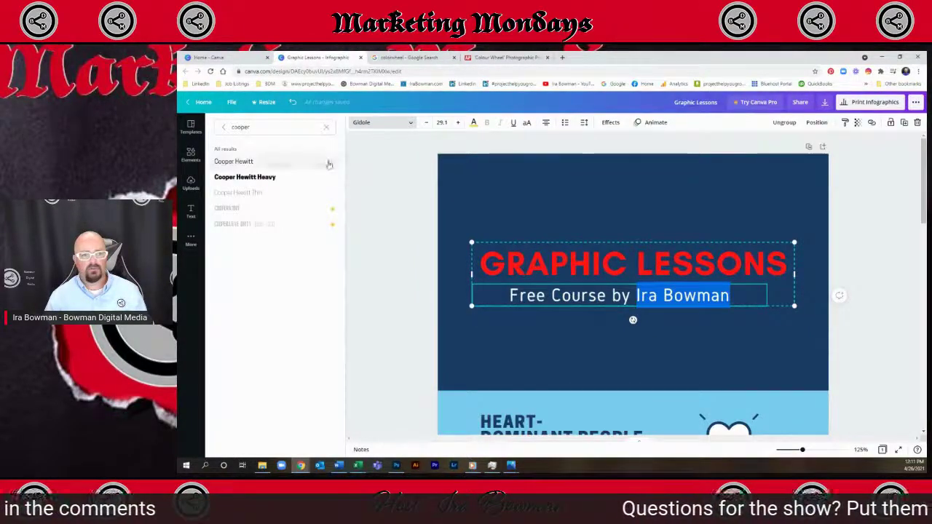
pyautogui.click(325, 129)
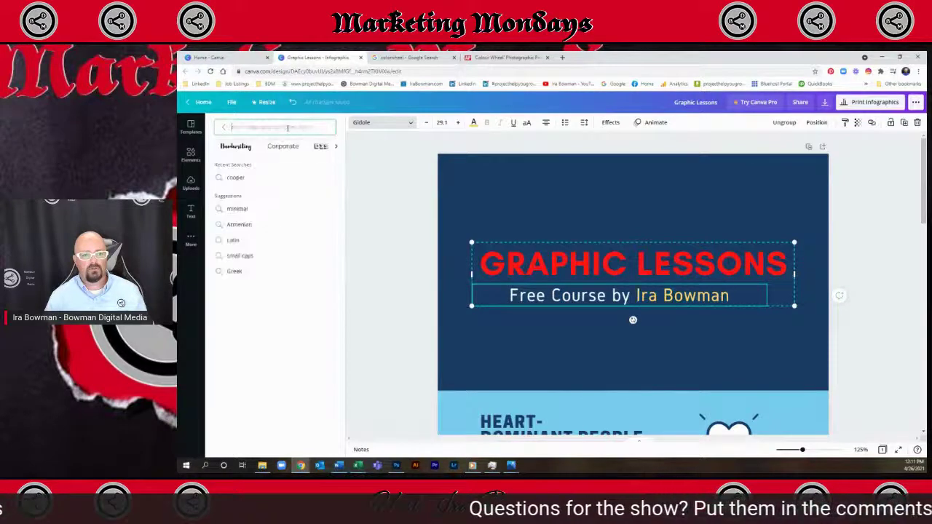
pyautogui.write('al')
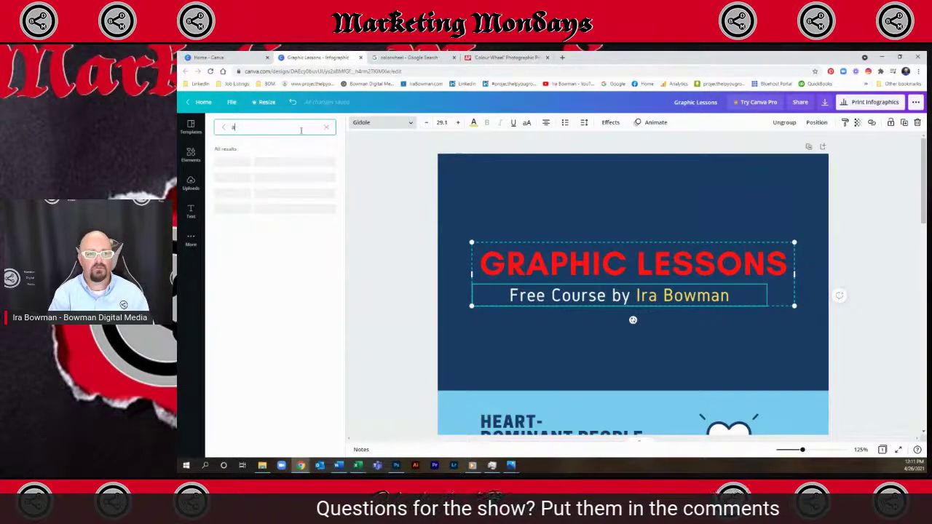
pyautogui.write(' fresco')
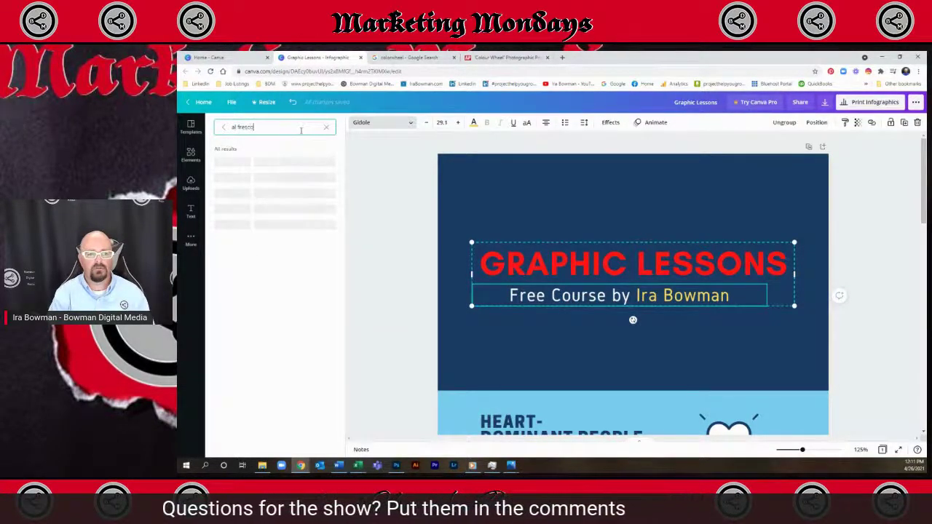
pyautogui.press('BackSpace')
pyautogui.press('BackSpace')
pyautogui.press('BackSpace')
pyautogui.press('BackSpace')
pyautogui.press('BackSpace')
pyautogui.press('BackSpace')
pyautogui.press('BackSpace')
pyautogui.press('BackSpace')
pyautogui.press('BackSpace')
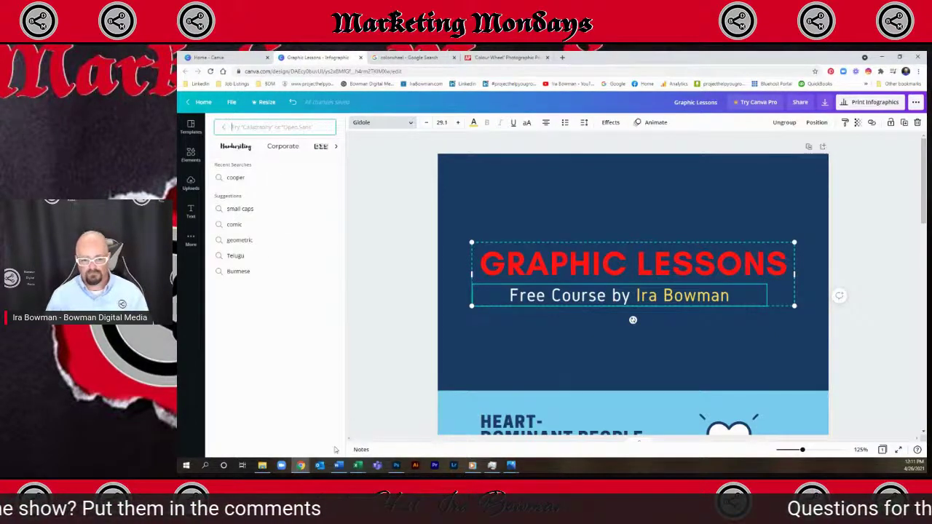
# Step: Check the script sample in Photoshop and set Canva's subtitle under GRAPHIC LESSONS to the handwriting font Amsterdam Two
pyautogui.click(396, 465)
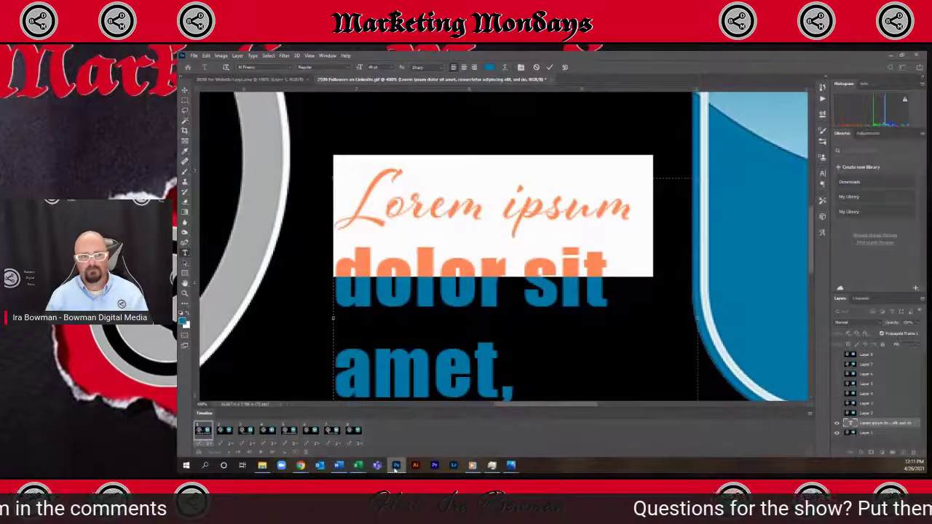
pyautogui.click(397, 465)
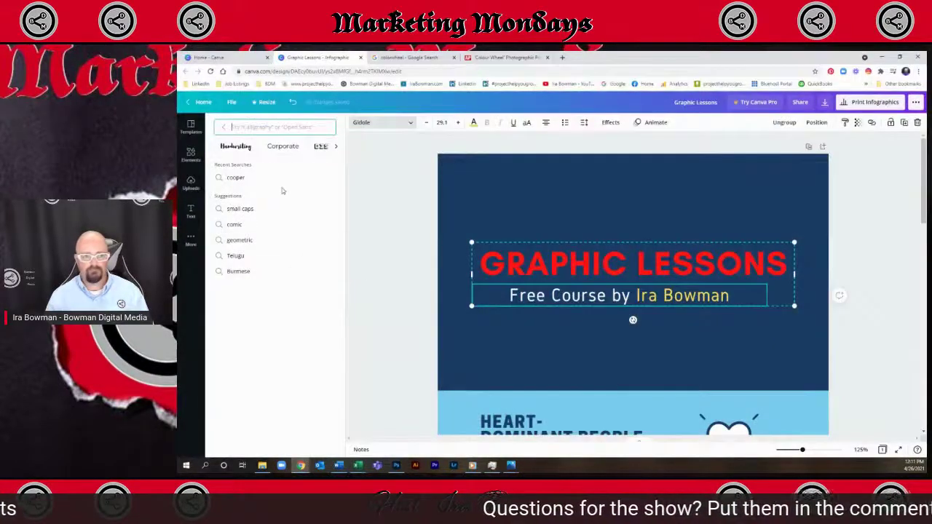
pyautogui.click(248, 153)
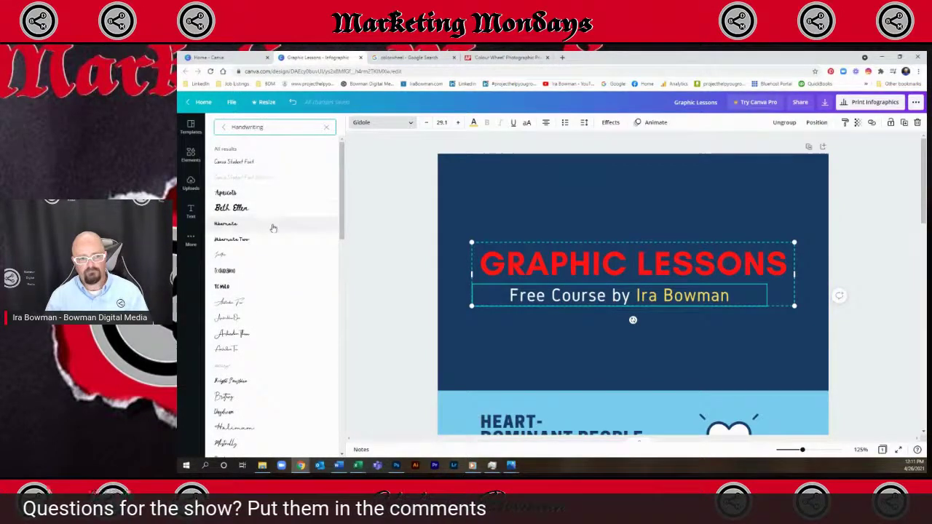
pyautogui.scroll(-1, 269, 307)
pyautogui.click(272, 311)
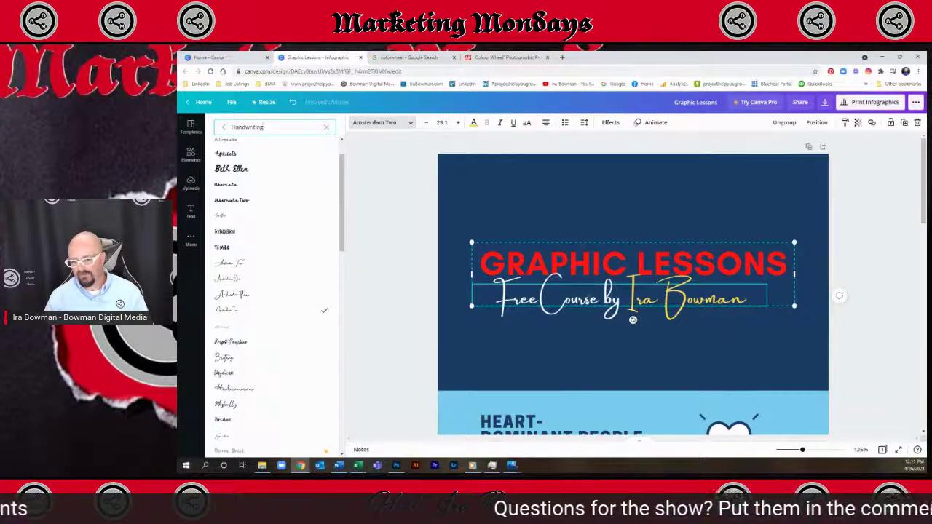
# Step: Delete "Free Course by" from the subtitle, leaving only the author's name under the GRAPHIC LESSONS title
pyautogui.click(621, 300)
pyautogui.hotkey('ctrl', 'shift', 'Left')
pyautogui.hotkey('ctrl', 'shift', 'Left')
pyautogui.hotkey('ctrl', 'shift', 'Left')
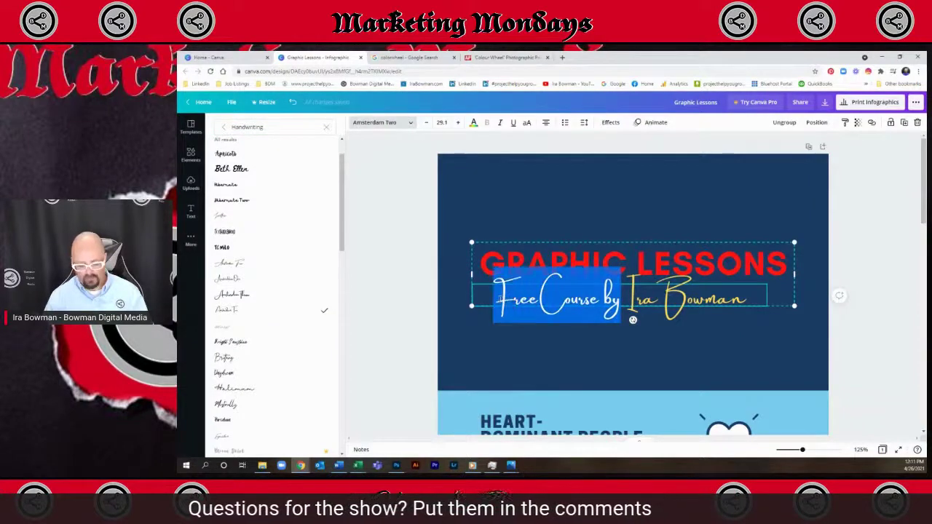
pyautogui.press('BackSpace')
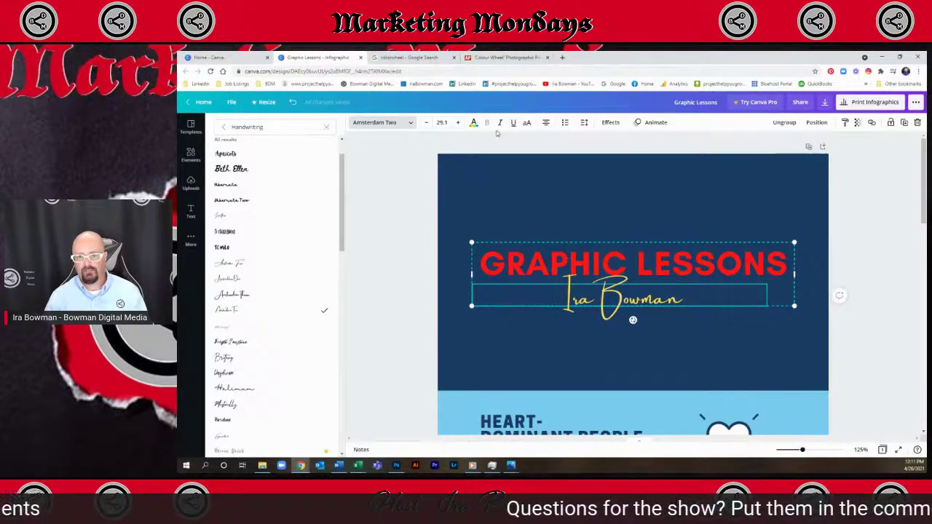
pyautogui.click(542, 190)
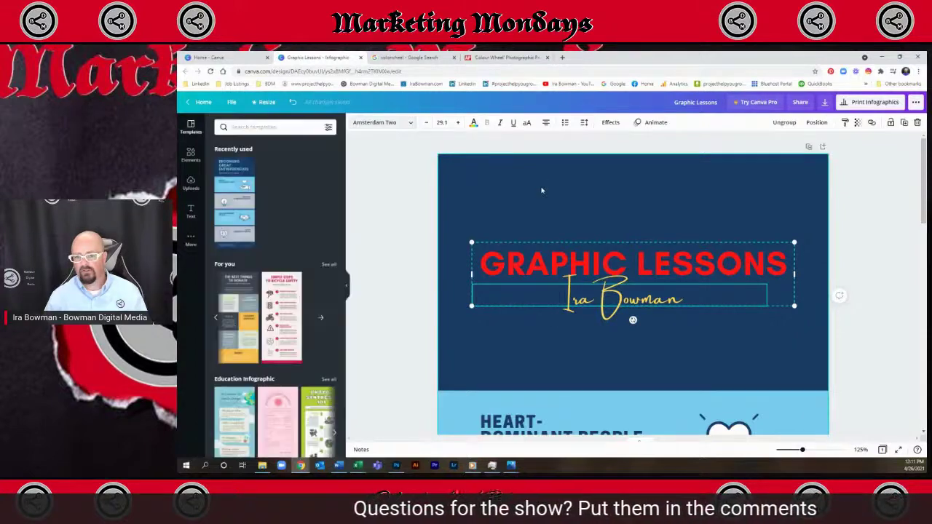